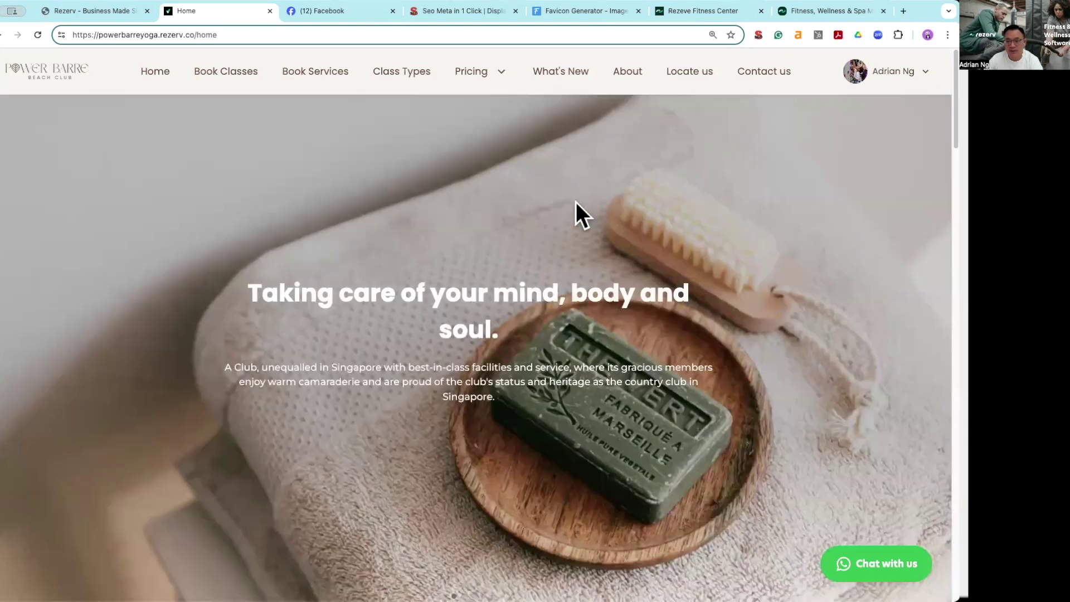
Step: Search Google for "power barre beach club" in a new tab and look through the results for the club's website
left_click(903, 10)
type("power")
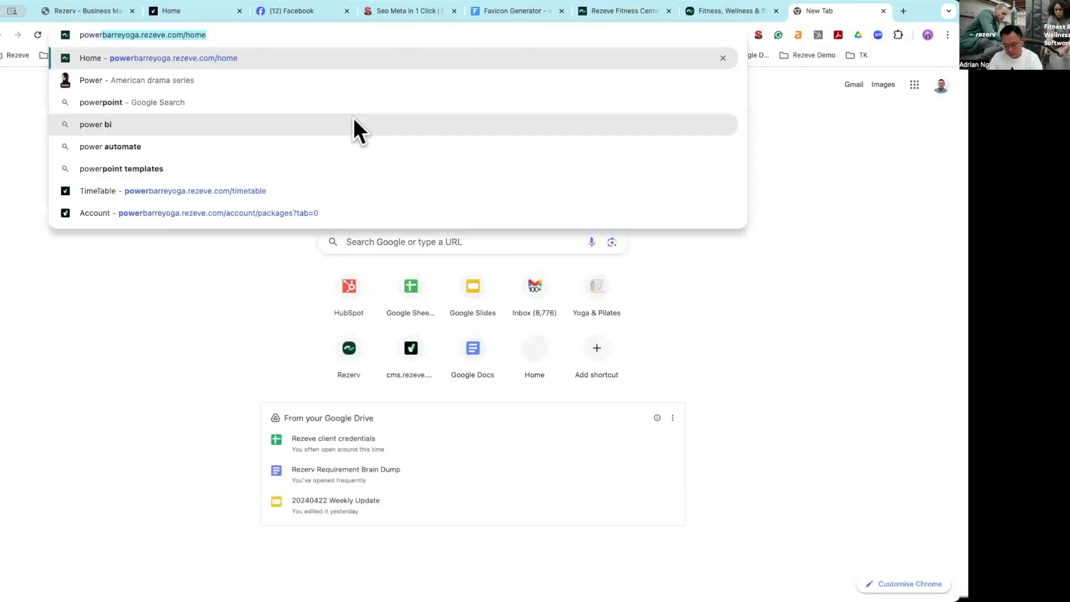
type(" barre")
type(" beach club")
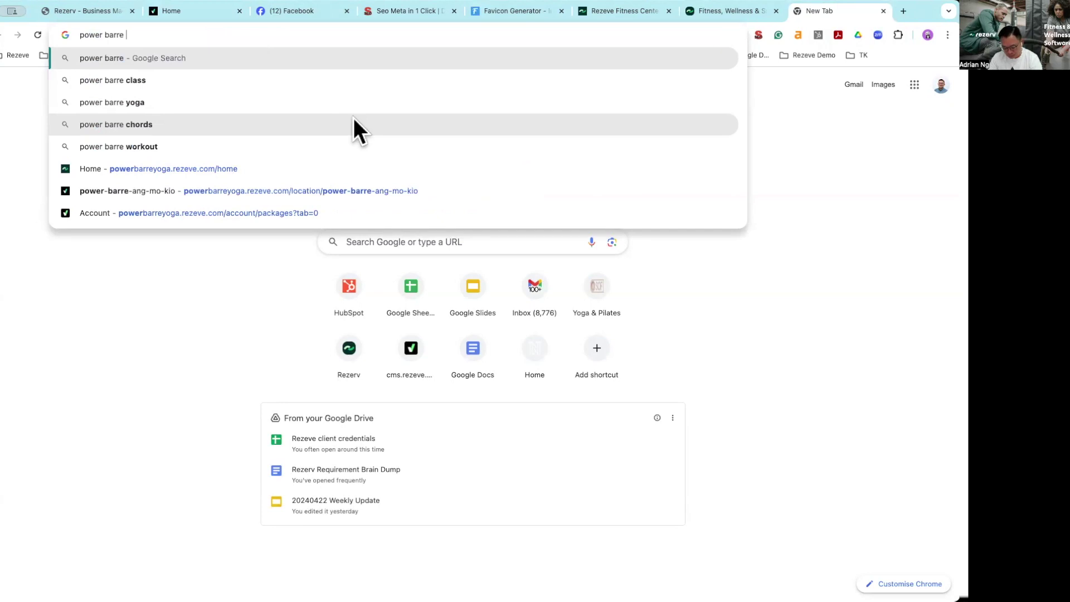
key("Return")
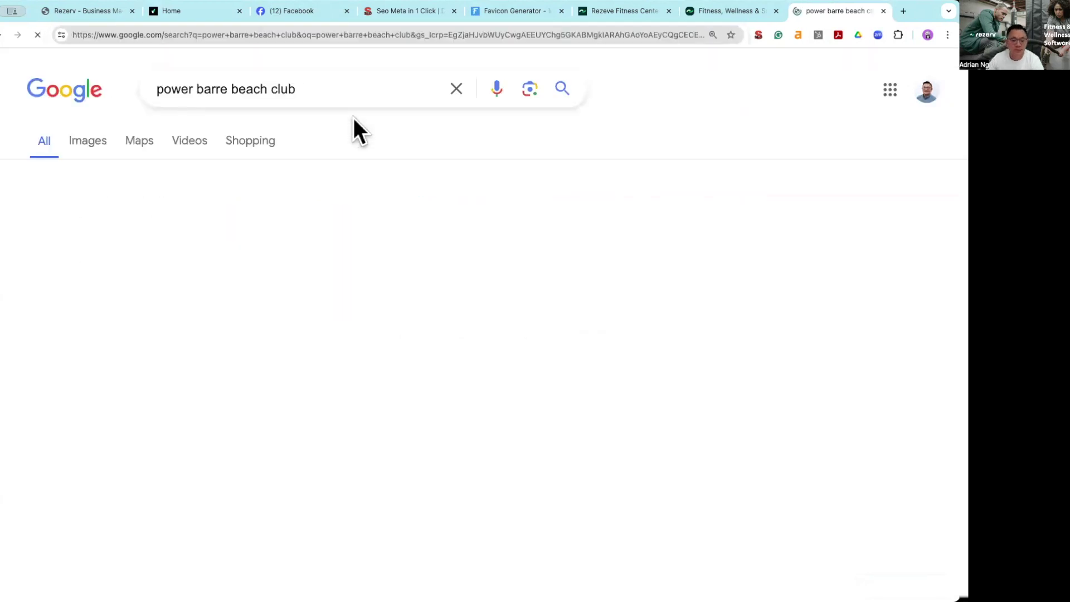
scroll(324, 449, "down", 3)
scroll(325, 450, "down", 8)
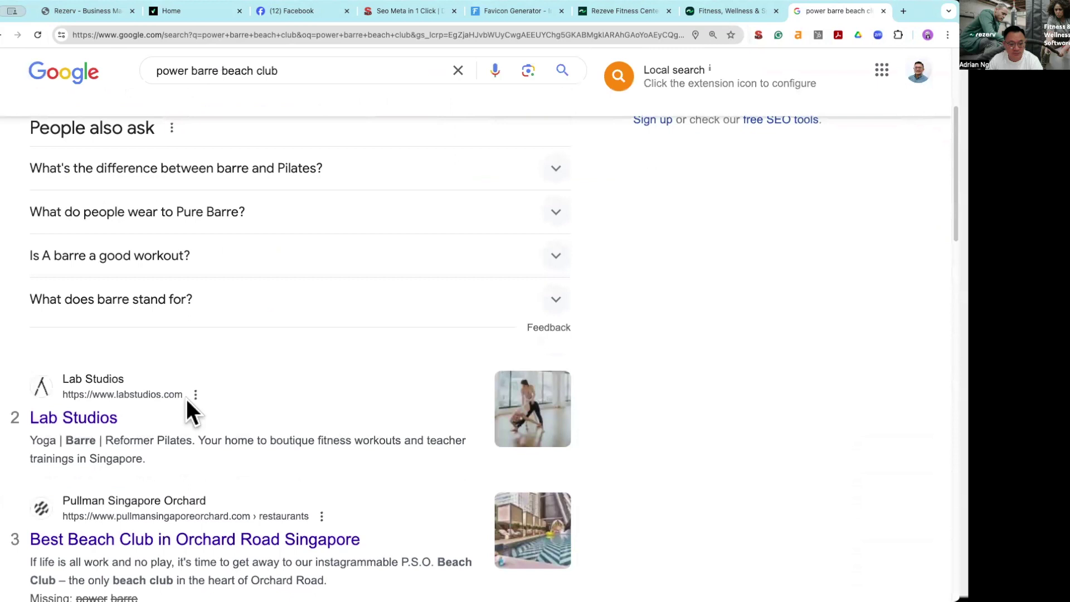
scroll(258, 443, "down", 4)
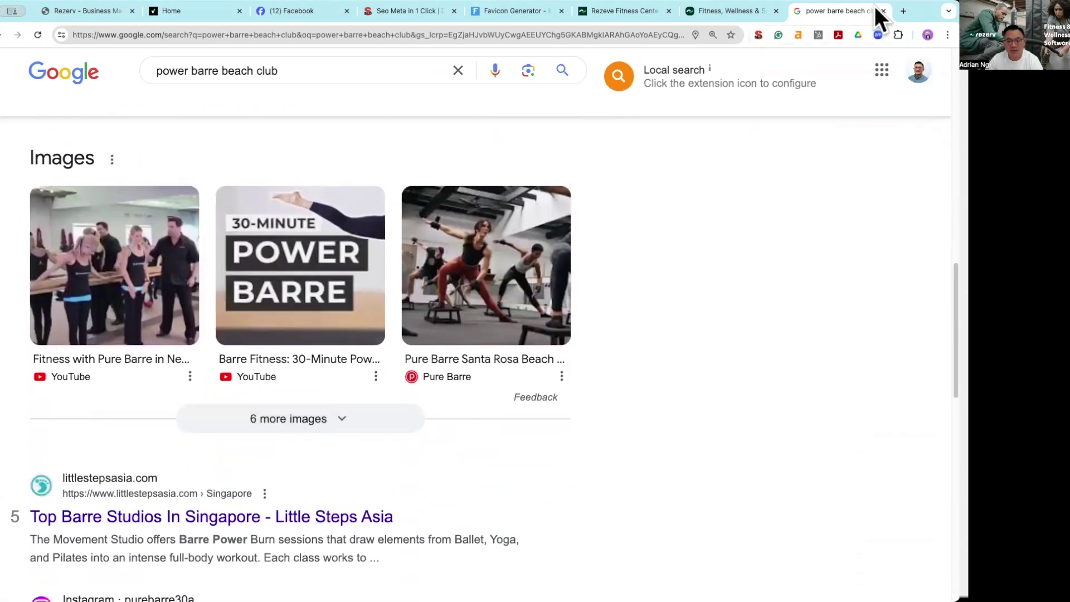
Step: Inspect the Power Barre home page's title, description and keywords with the SEO Meta in 1 Click extension
left_click(201, 15)
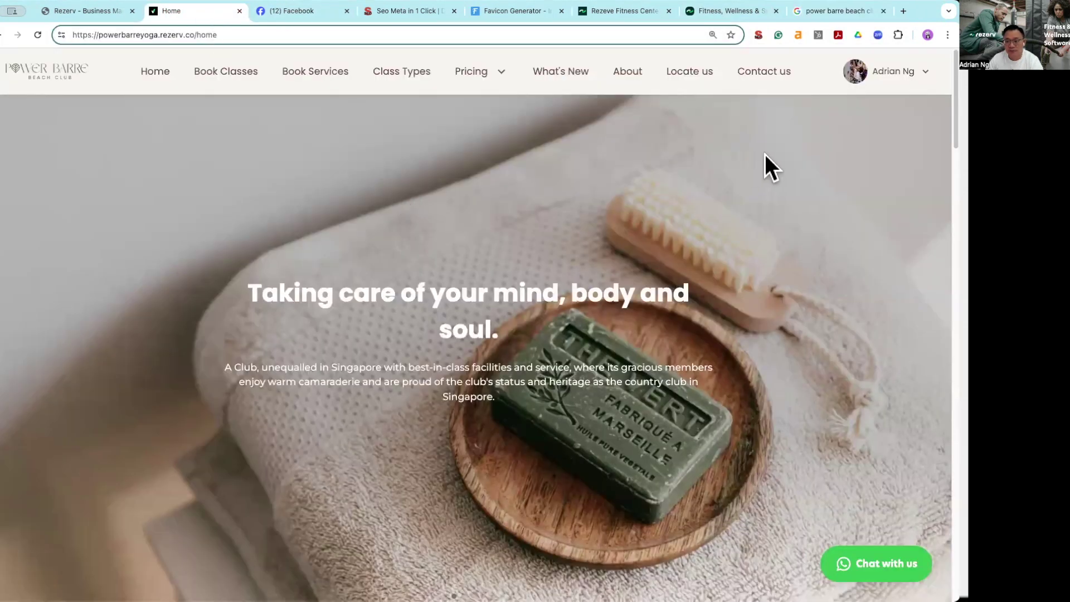
left_click(758, 35)
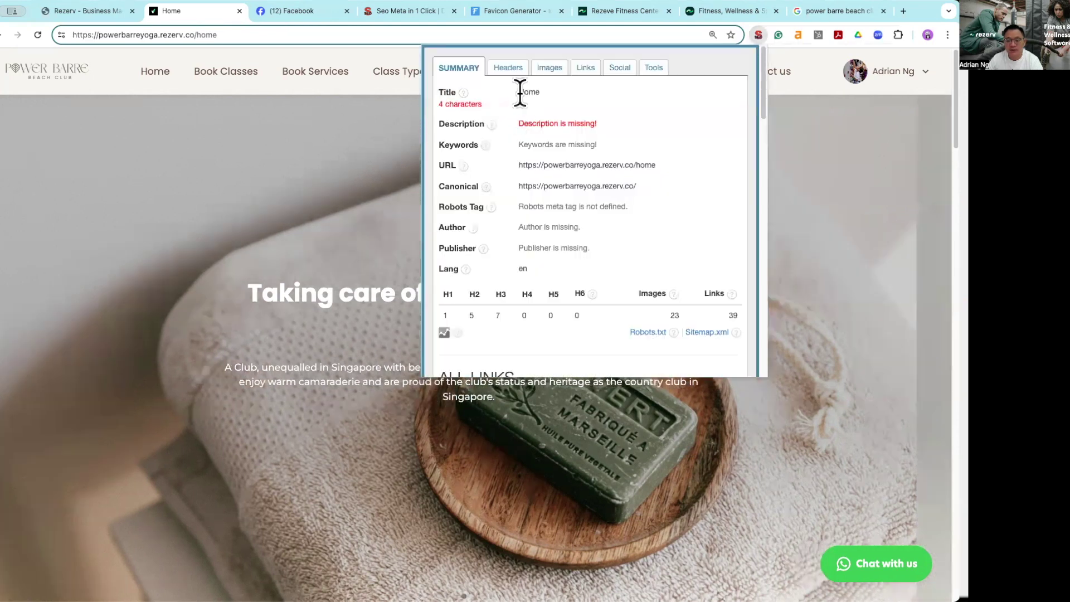
left_click_drag(520, 92, 557, 92)
triple_click(557, 123)
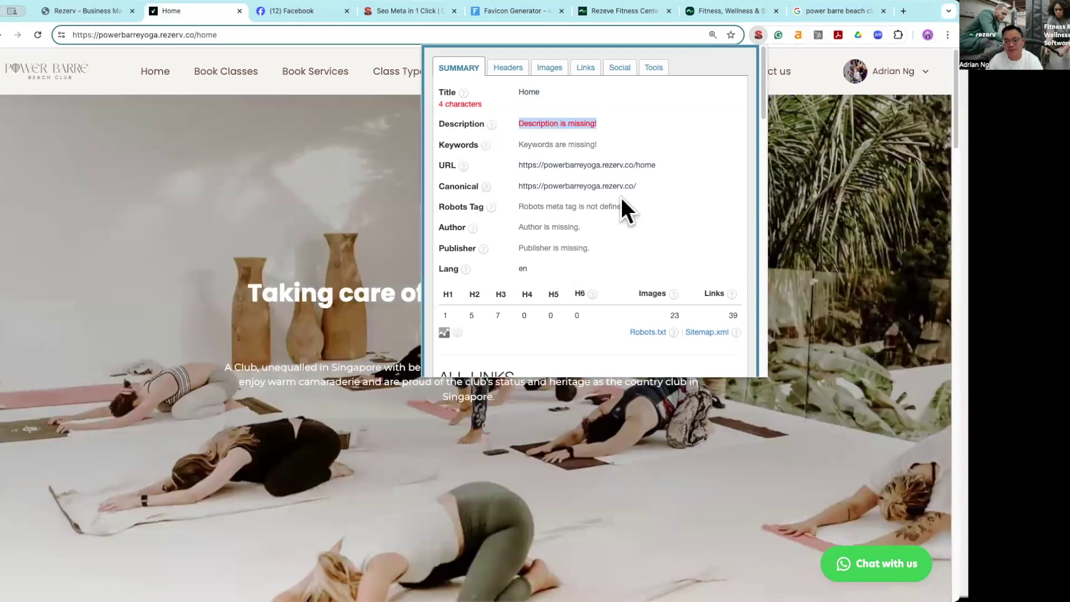
double_click(535, 145)
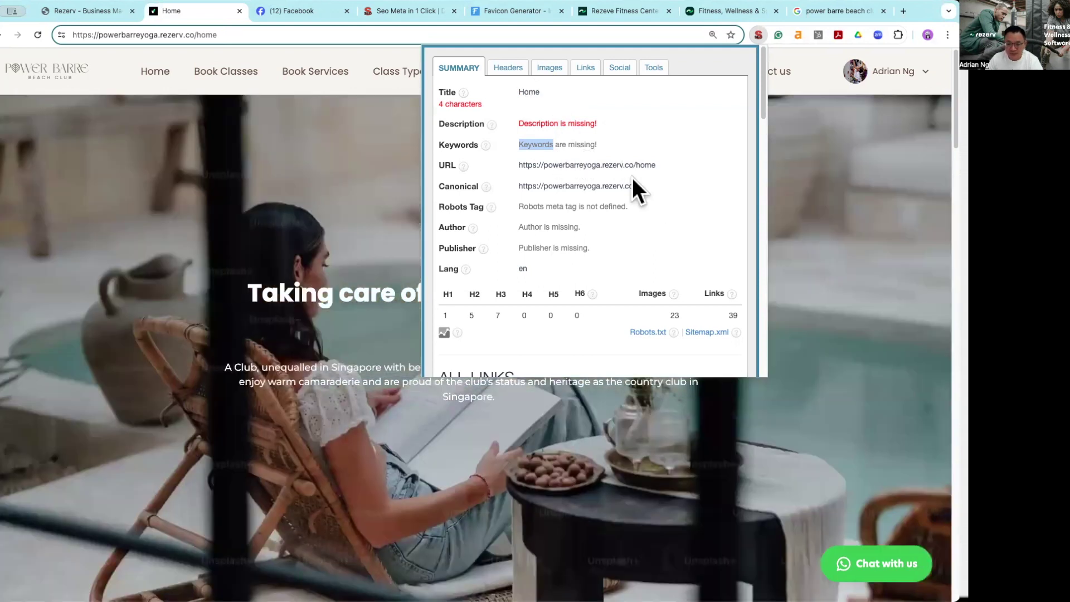
left_click(810, 147)
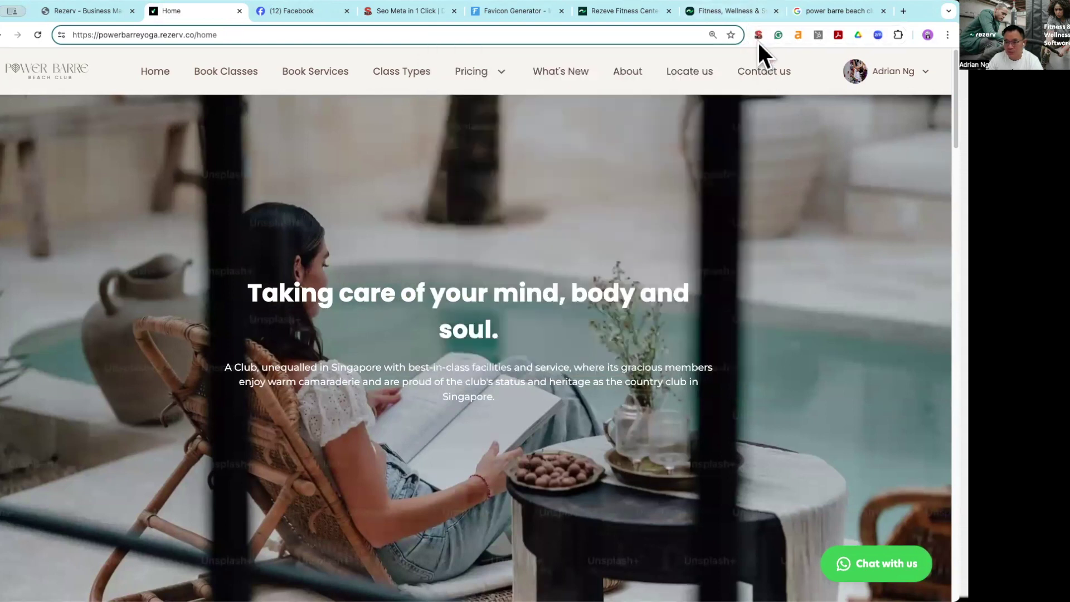
left_click(758, 35)
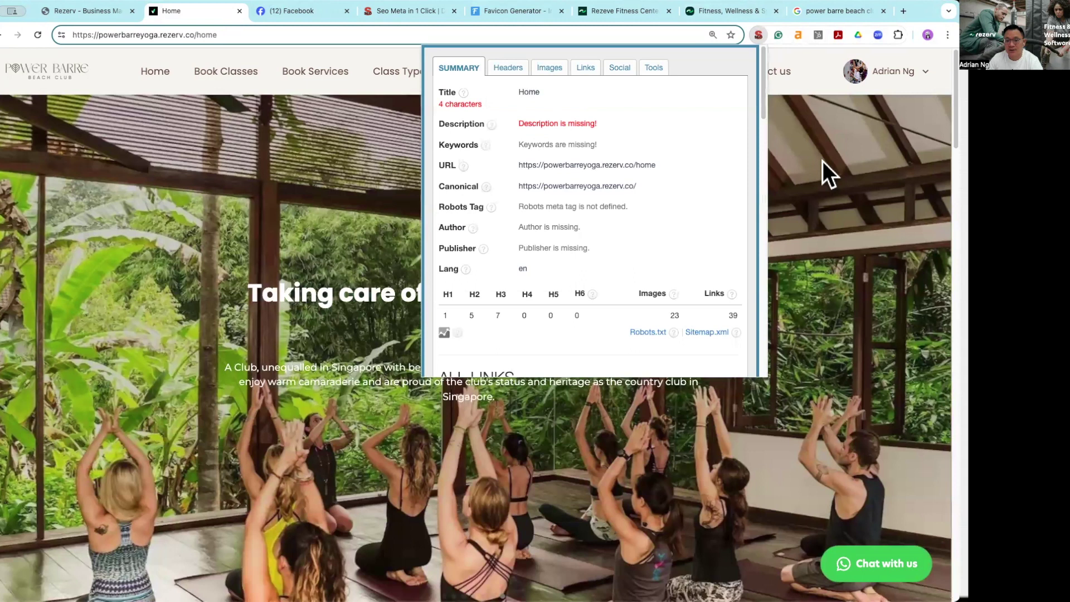
Step: View the SEO Meta in 1 Click extension's website and return to the Power Barre tabs
left_click(400, 12)
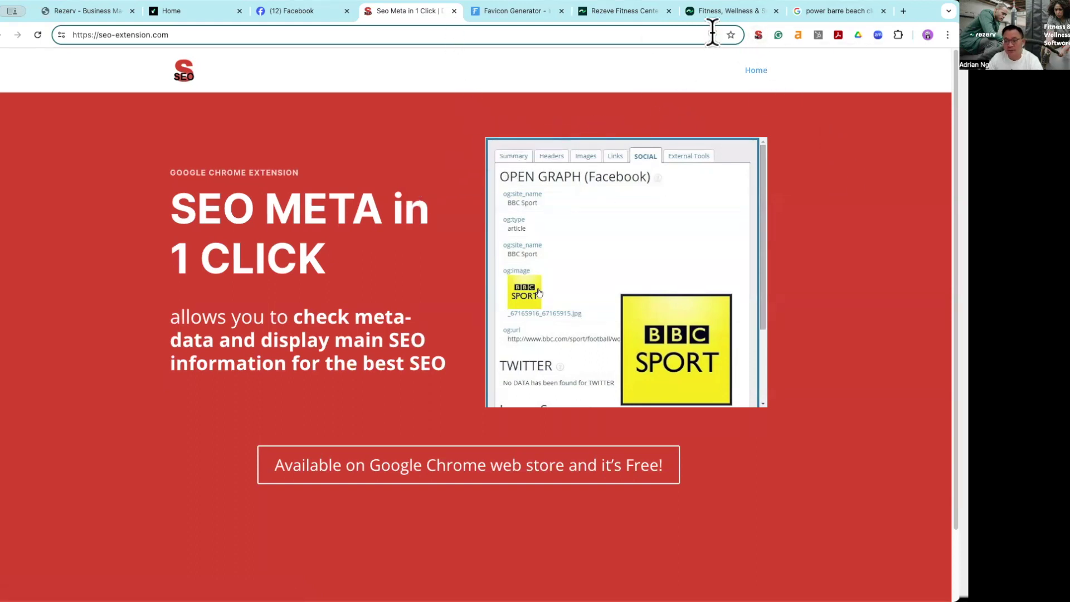
left_click(106, 12)
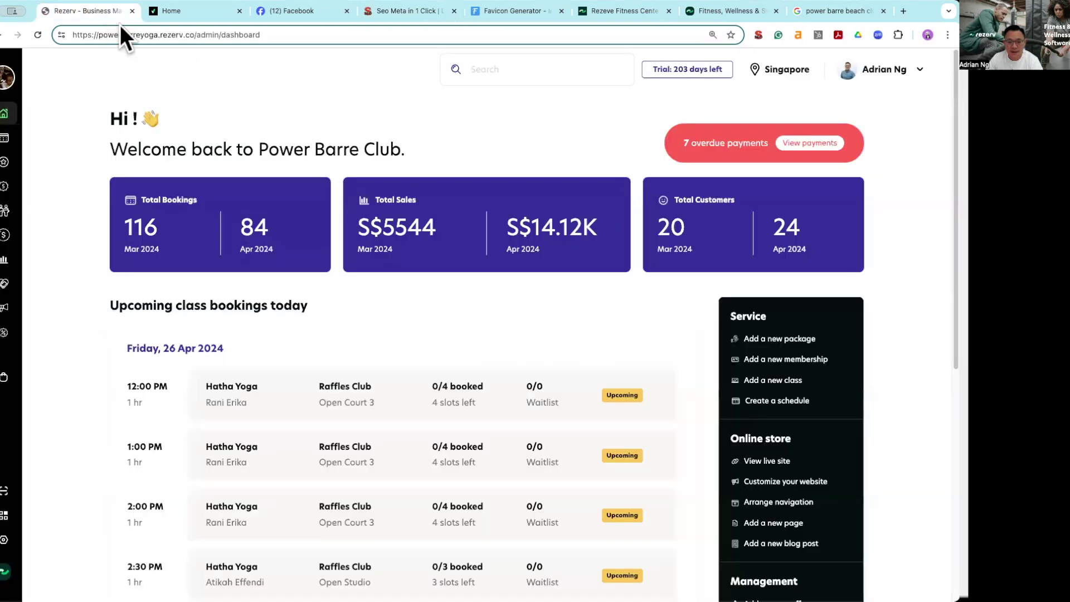
left_click(176, 11)
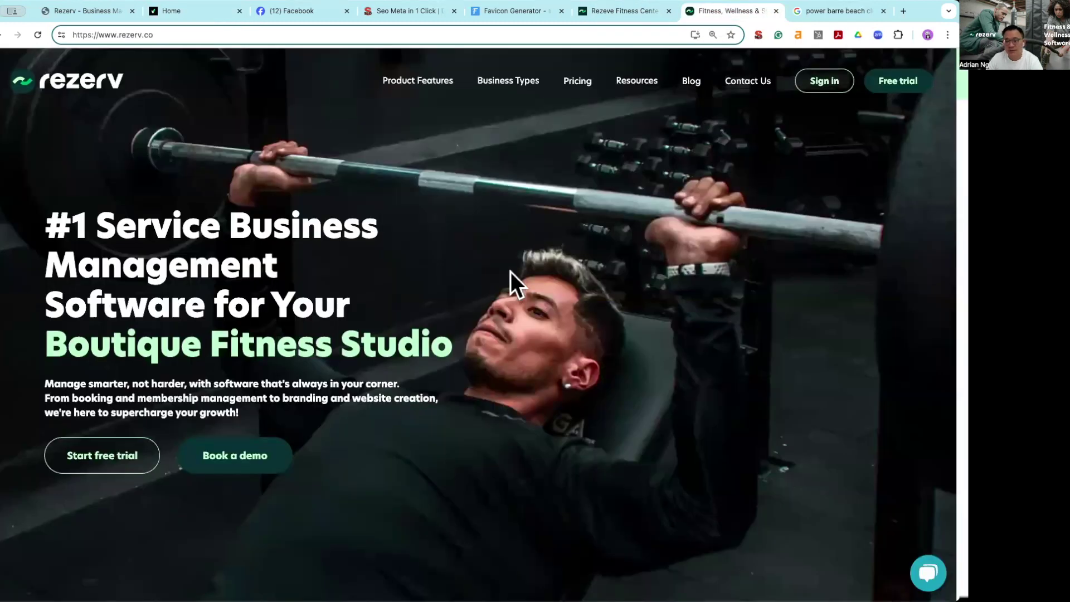
Step: Inspect the rezerv.co home page's SEO title, description and keywords with the SEO Meta in 1 Click extension
left_click(757, 34)
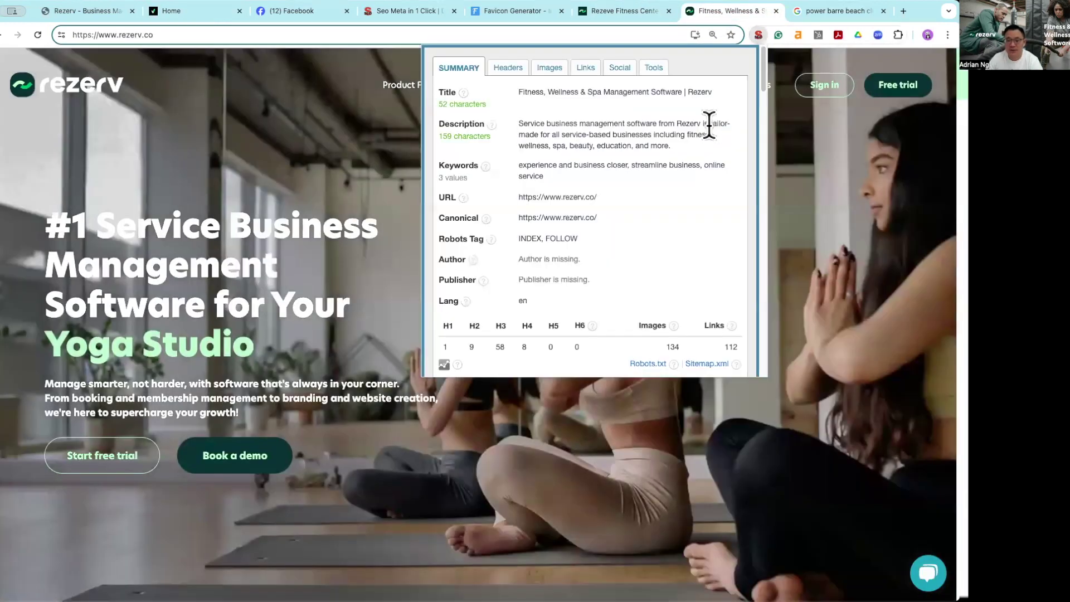
left_click_drag(520, 96, 728, 91)
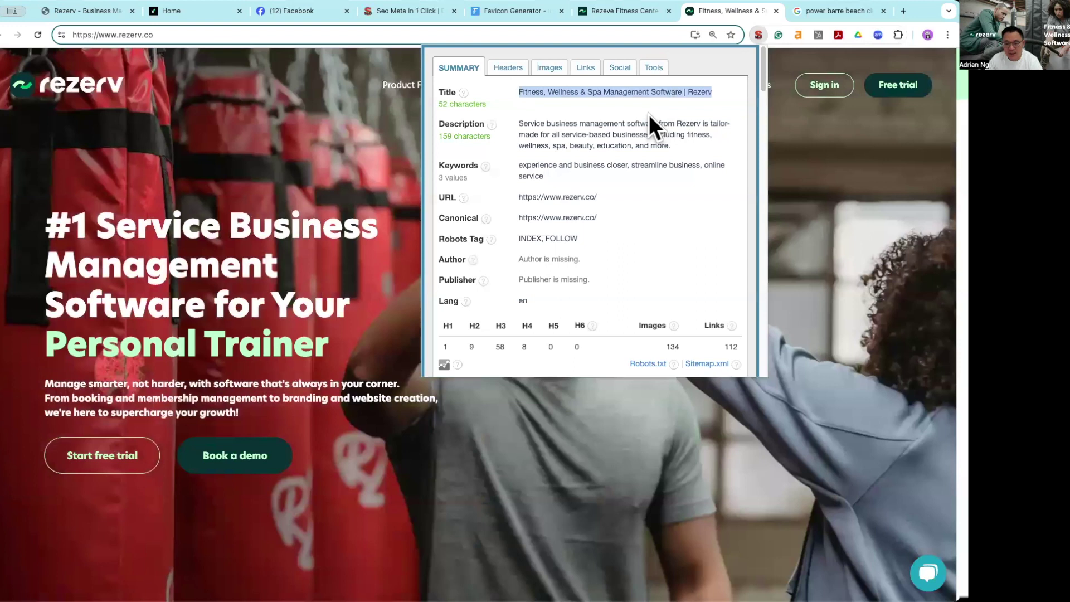
left_click_drag(520, 123, 691, 145)
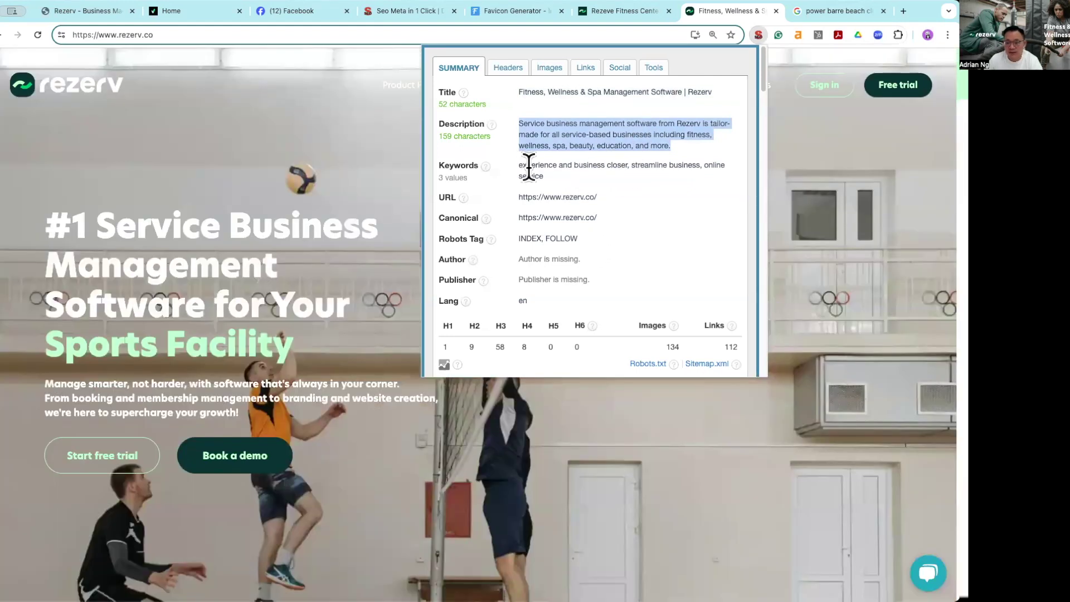
left_click_drag(527, 165, 539, 176)
left_click(571, 172)
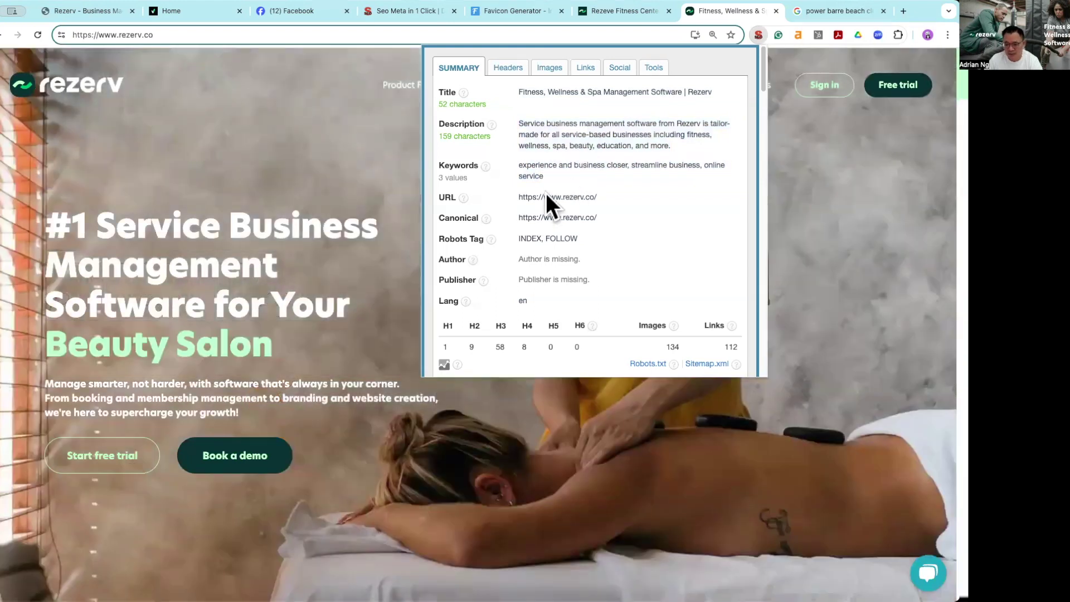
Step: Look through the rest of the rezerv.co SEO summary, including its list of all links, and close it
scroll(556, 173, "down", 2)
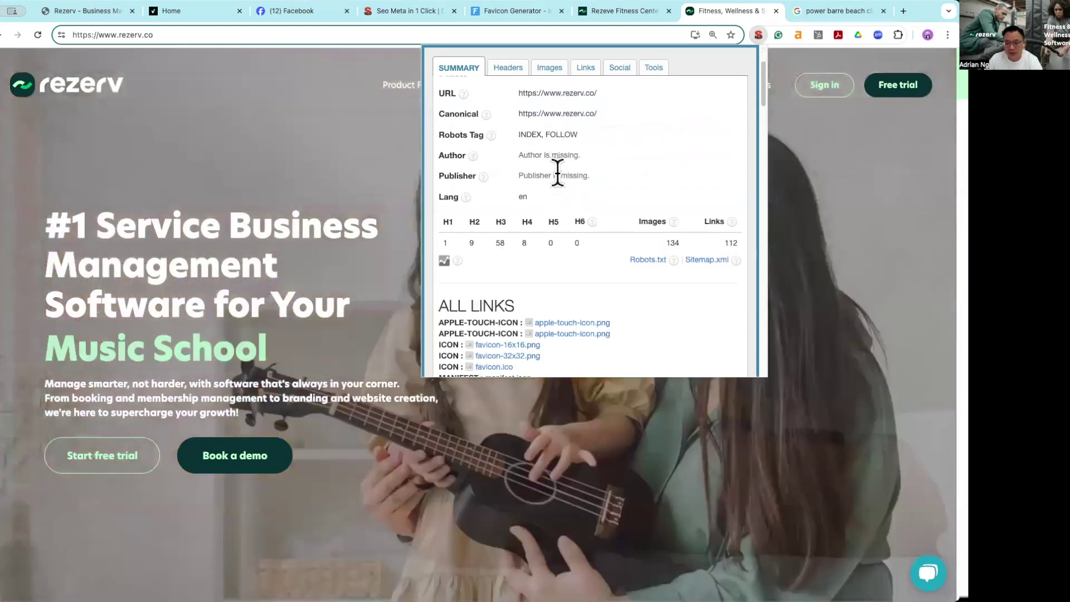
scroll(558, 173, "down", 4)
scroll(557, 170, "up", 3)
scroll(557, 170, "down", 6)
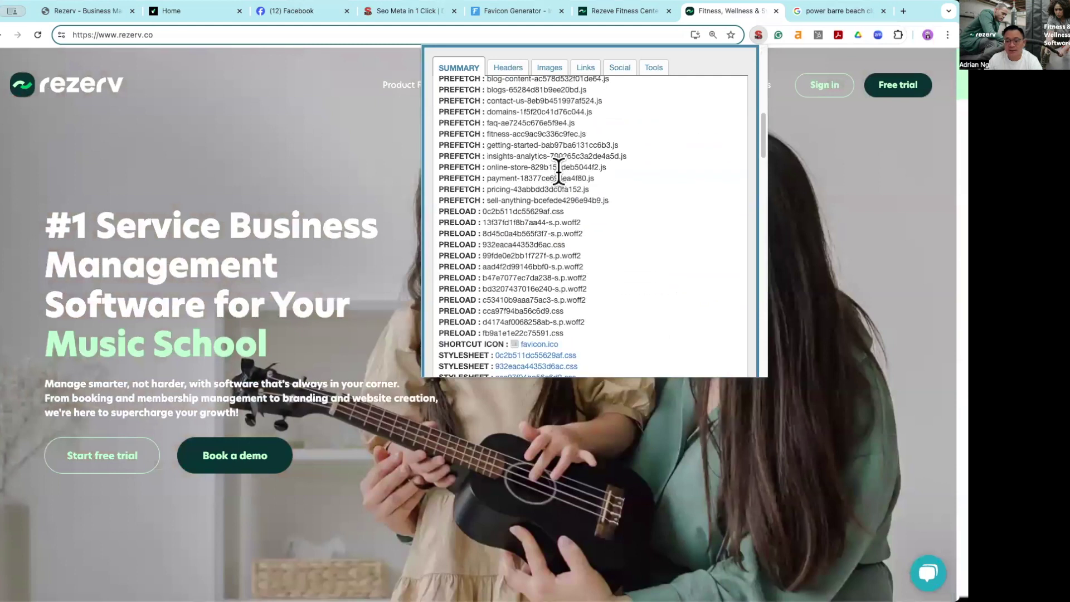
scroll(557, 170, "up", 10)
left_click(827, 165)
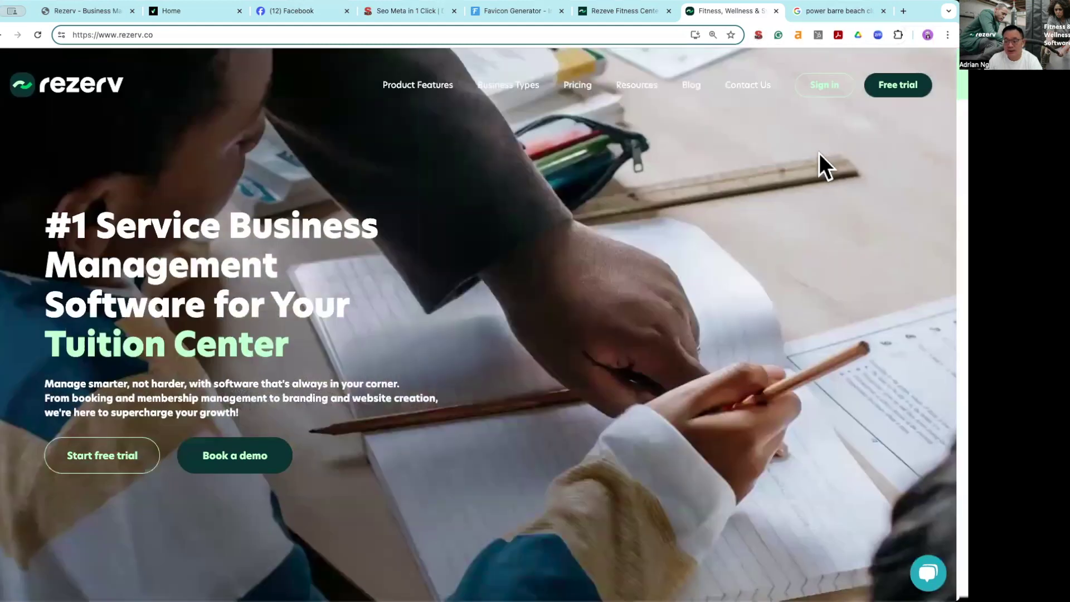
Step: Search Google for "rezerv" and examine the description text of the rezerv.co result
left_click(814, 12)
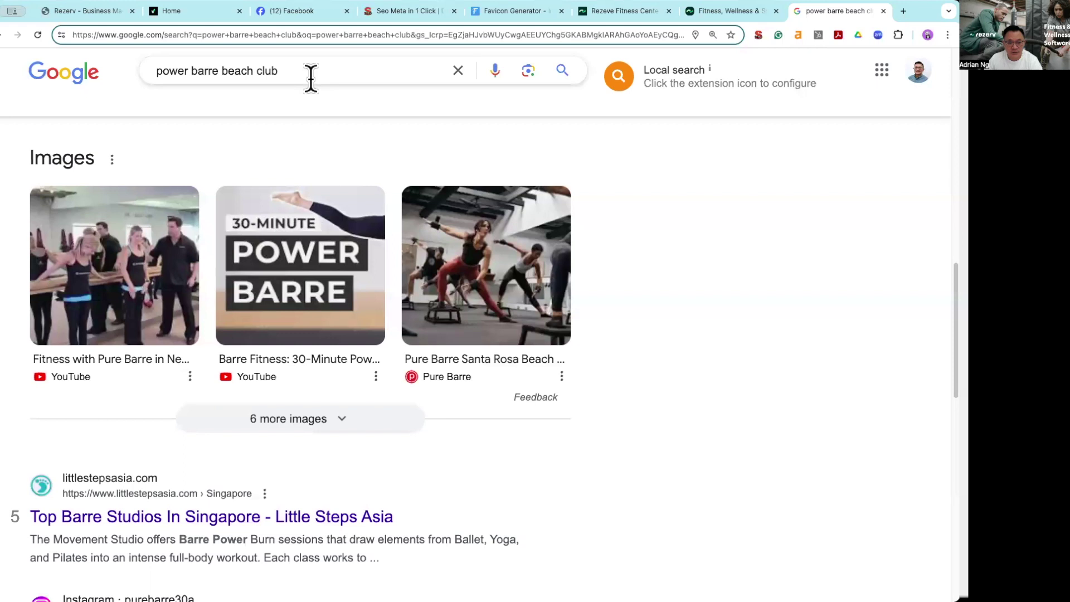
left_click(310, 77)
type("rezerv")
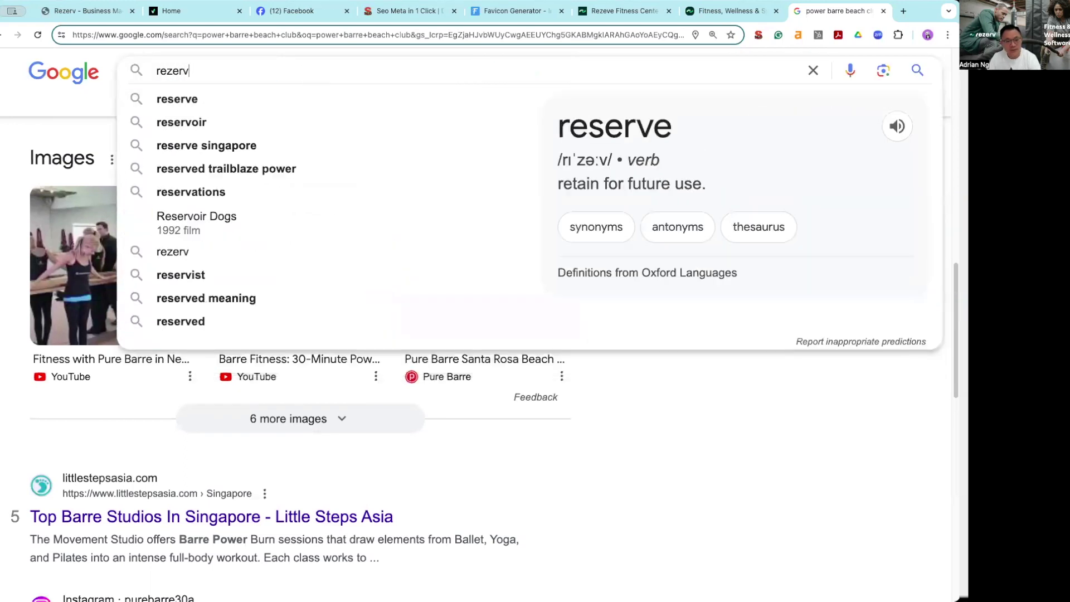
key("Return")
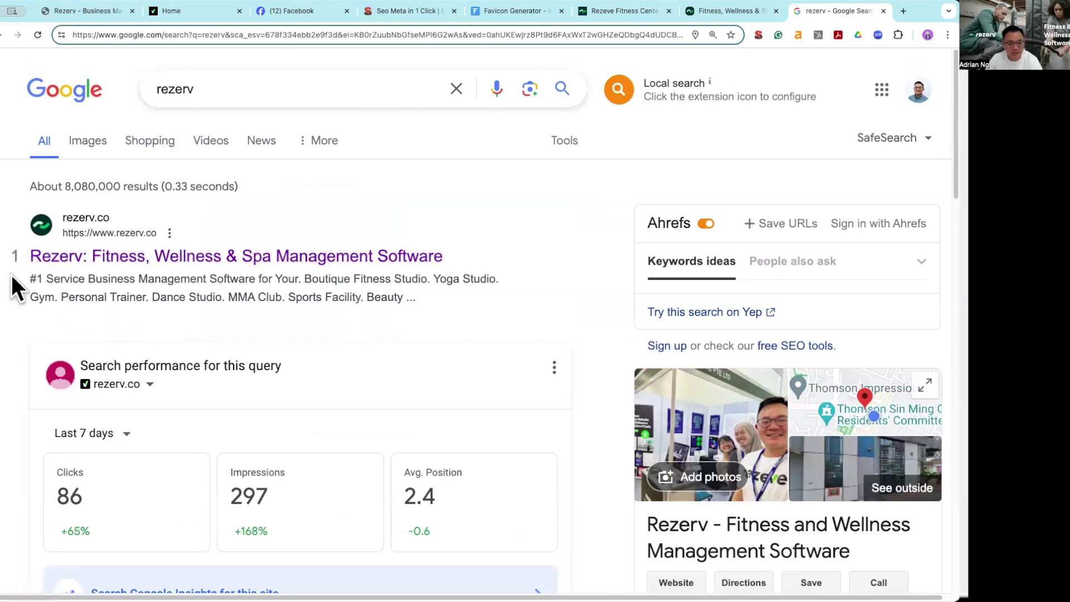
left_click_drag(28, 279, 398, 291)
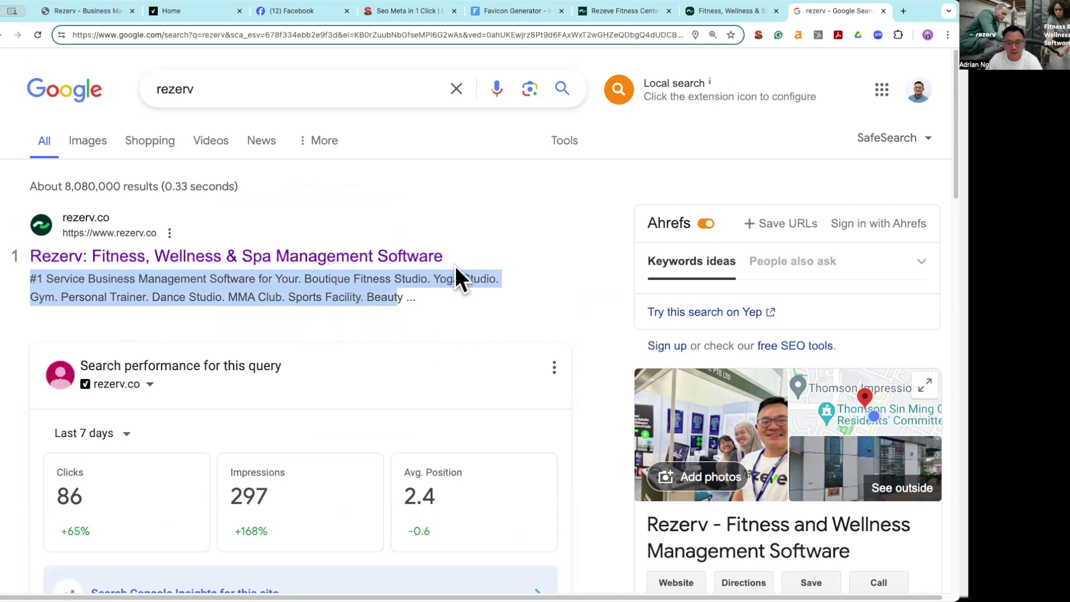
Step: Compare the live Power Barre home page with the rezerv.co website
left_click(183, 15)
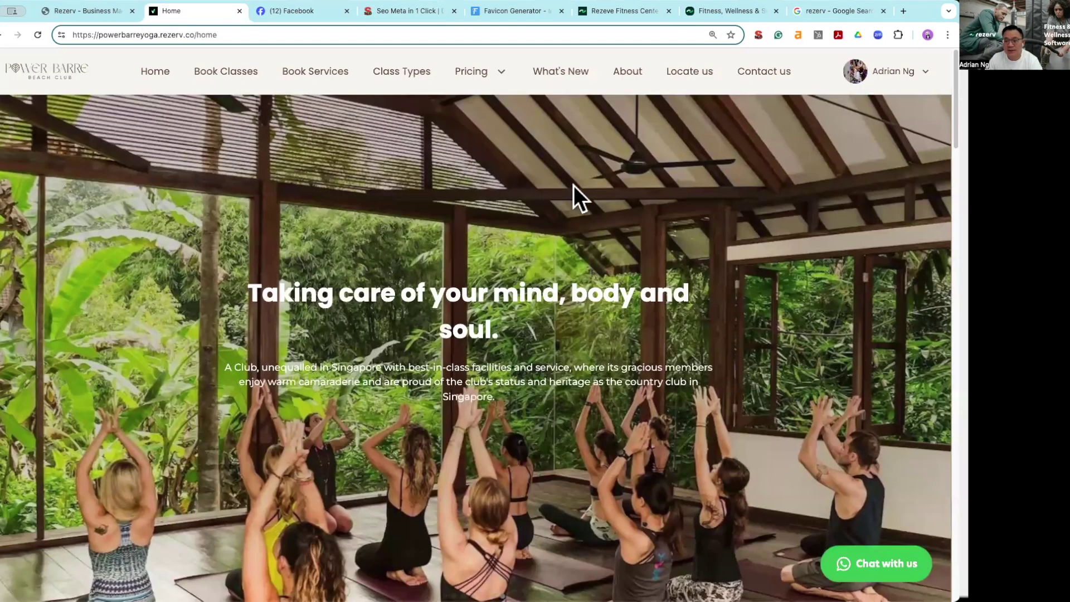
left_click(700, 12)
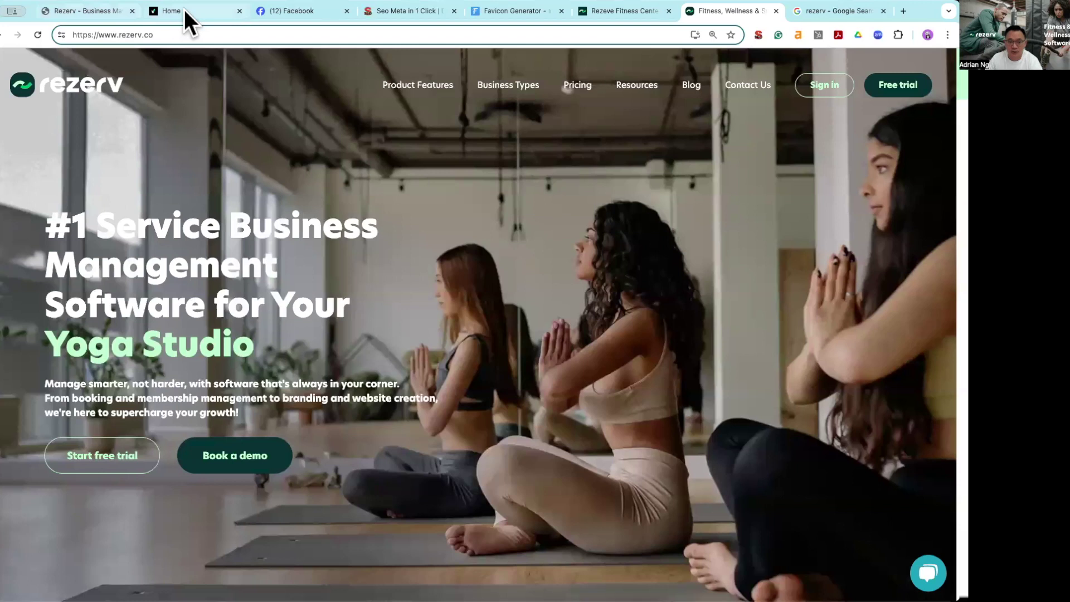
left_click(184, 11)
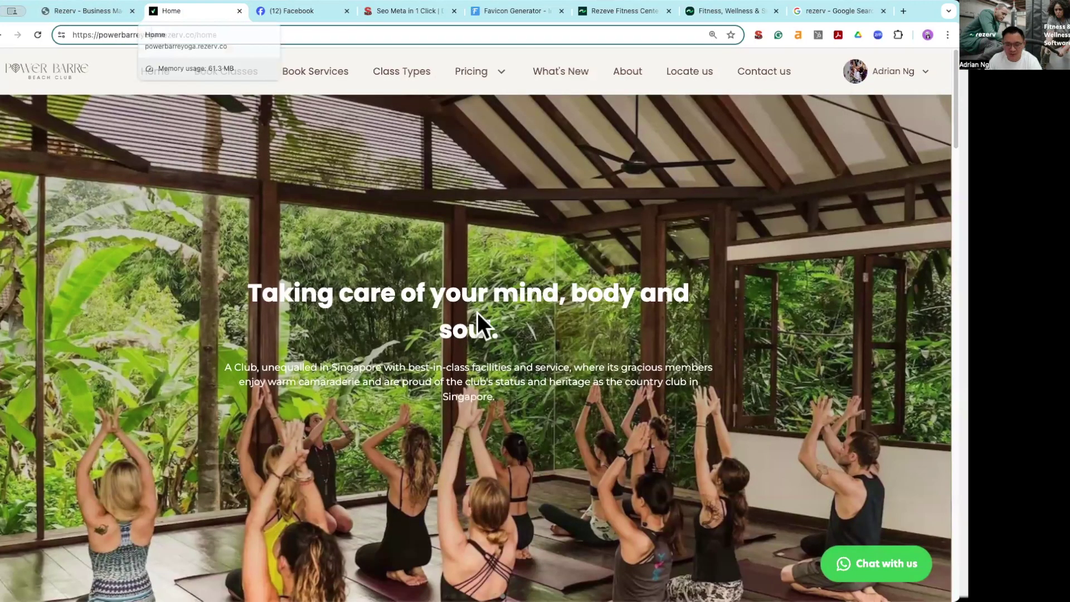
scroll(477, 320, "down", 7)
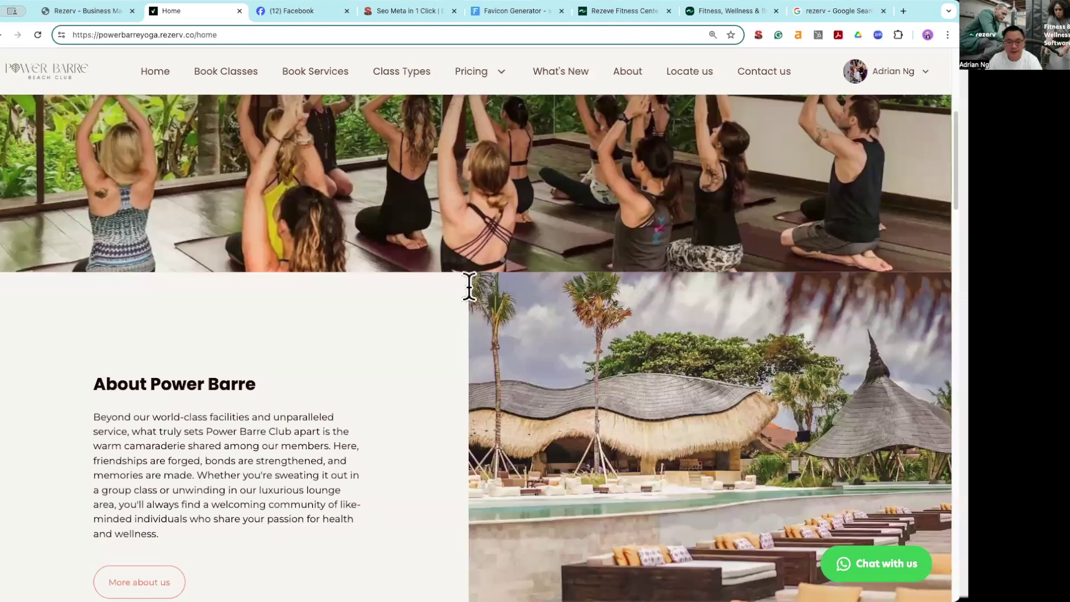
scroll(465, 278, "up", 7)
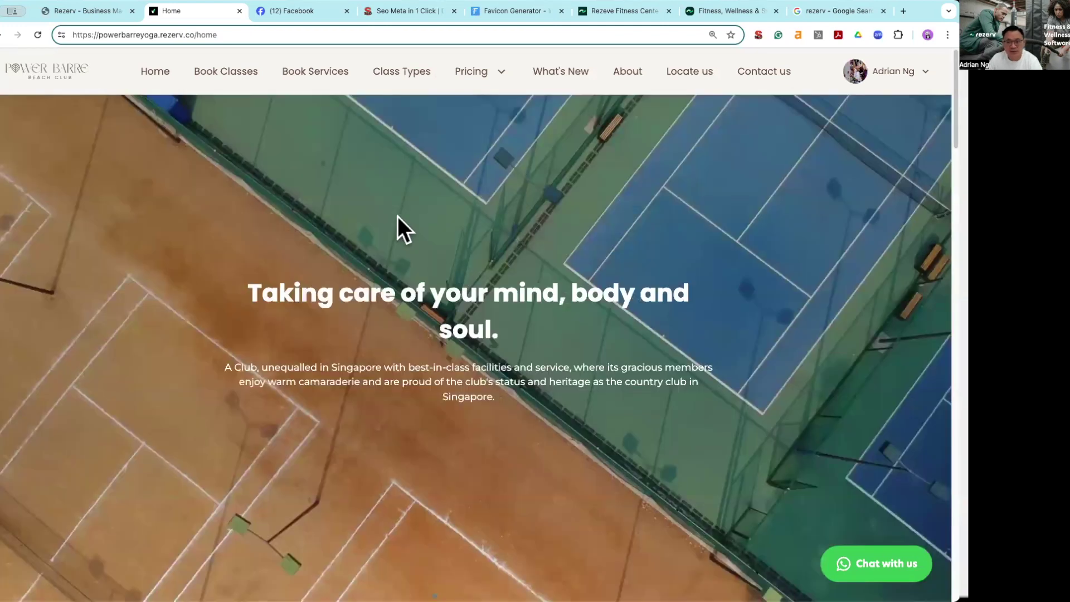
Step: Open the online store's current Lavander theme for customization and go to its Fav icon setting
left_click(85, 13)
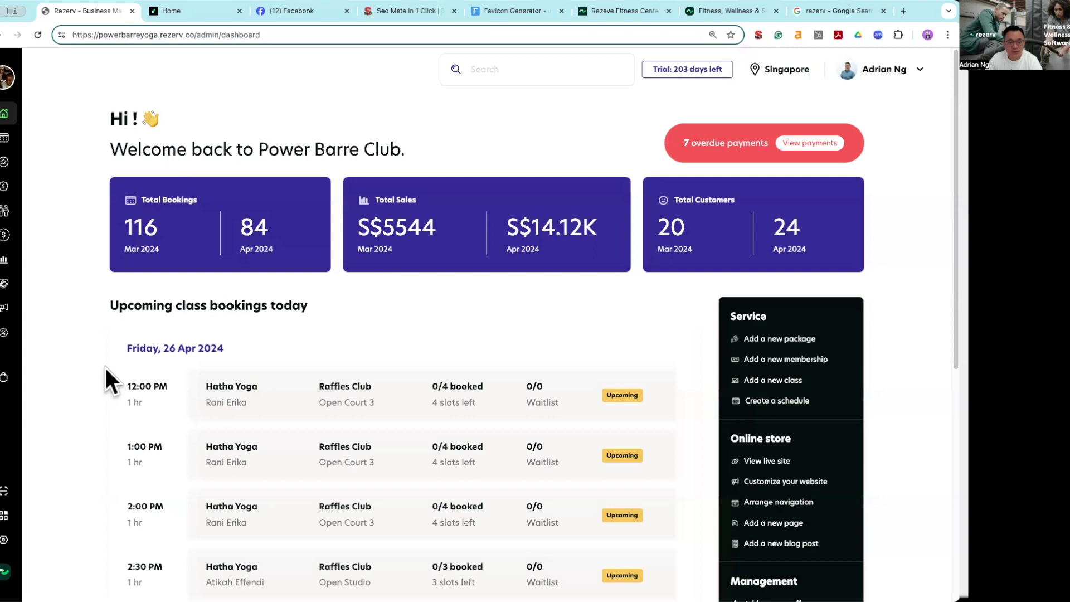
mouse_move(8, 400)
left_click(31, 381)
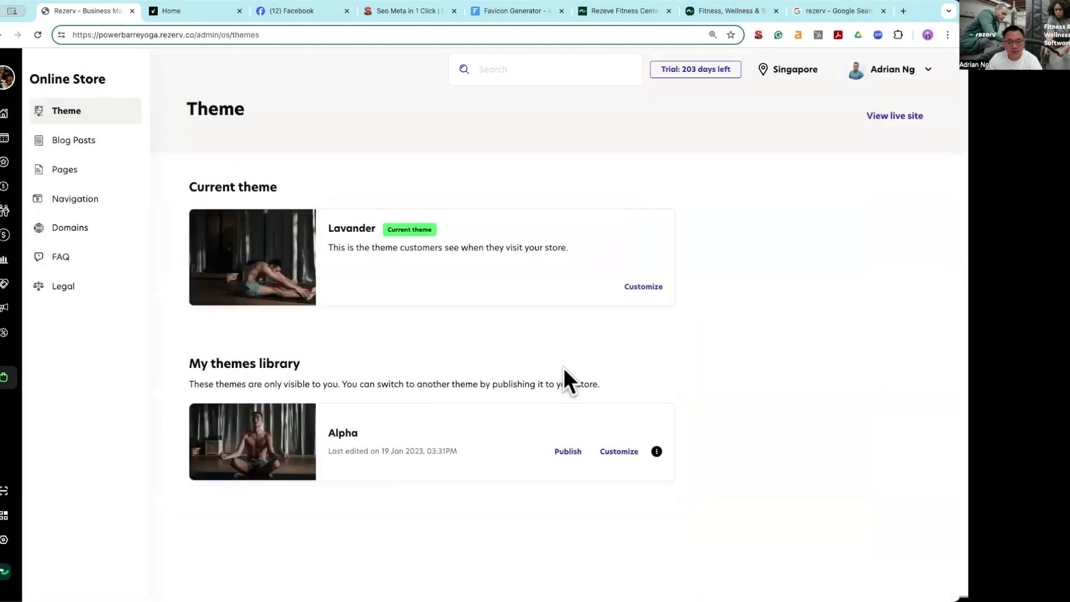
left_click(639, 287)
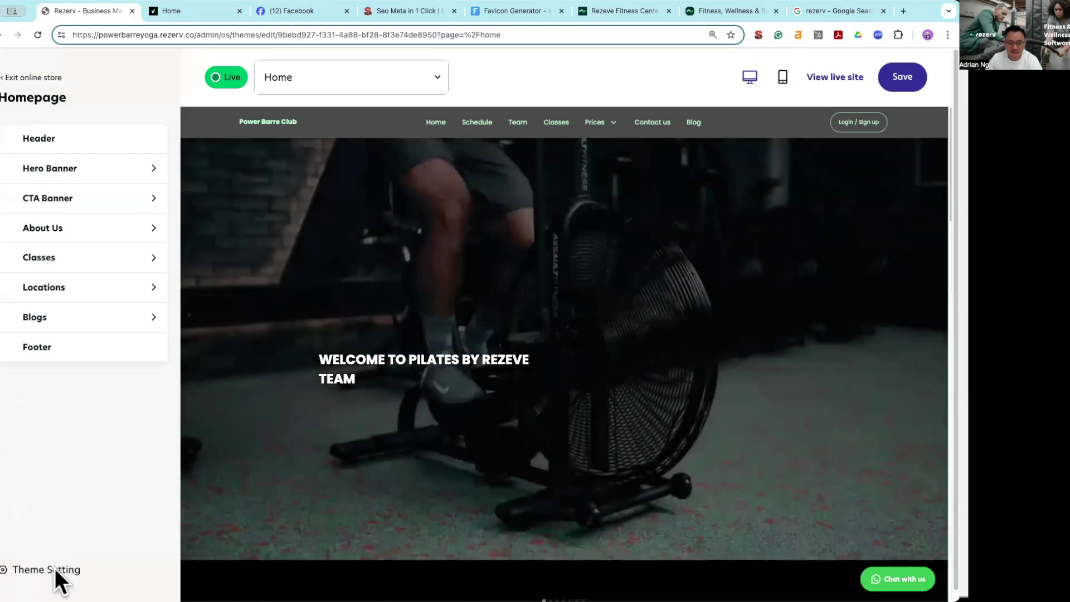
left_click(54, 568)
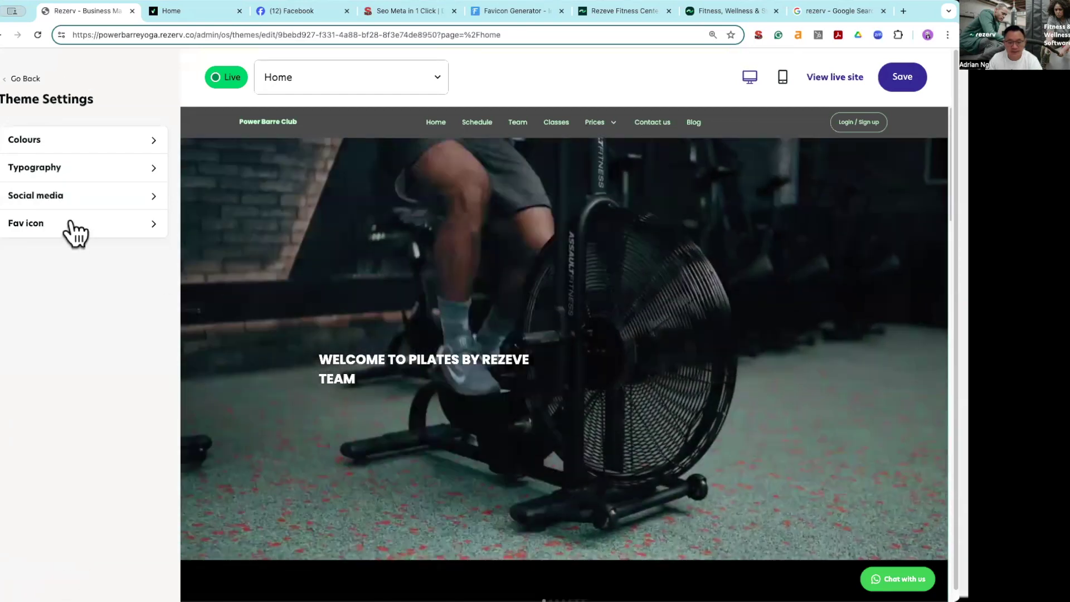
left_click(76, 229)
mouse_move(95, 186)
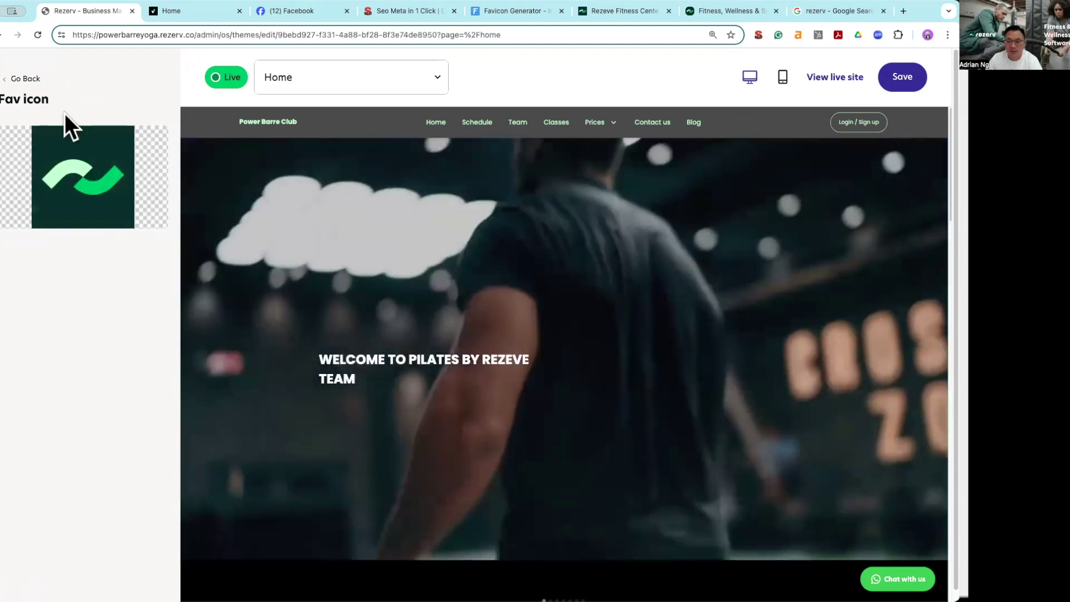
Step: Remove the existing favicon image from the Lavander theme and look at the favicon of the codigo.life site
mouse_move(79, 167)
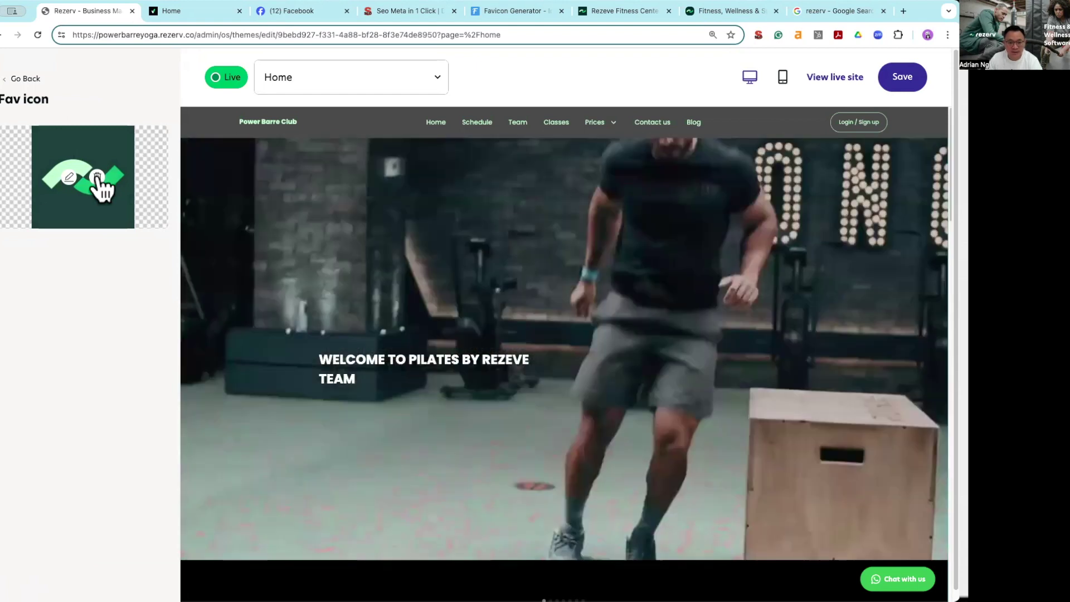
left_click(97, 176)
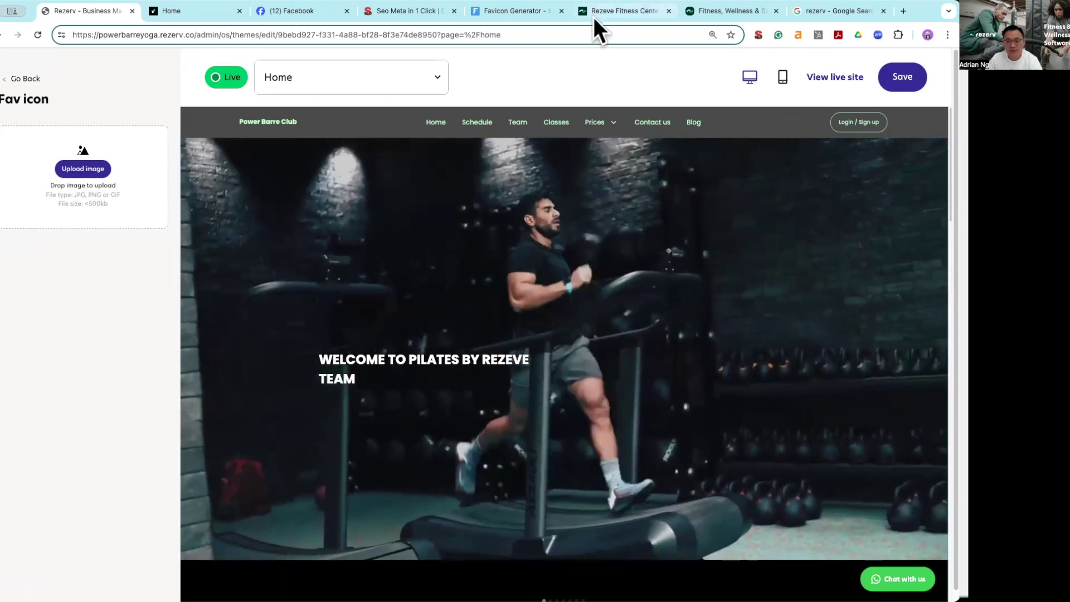
left_click(599, 12)
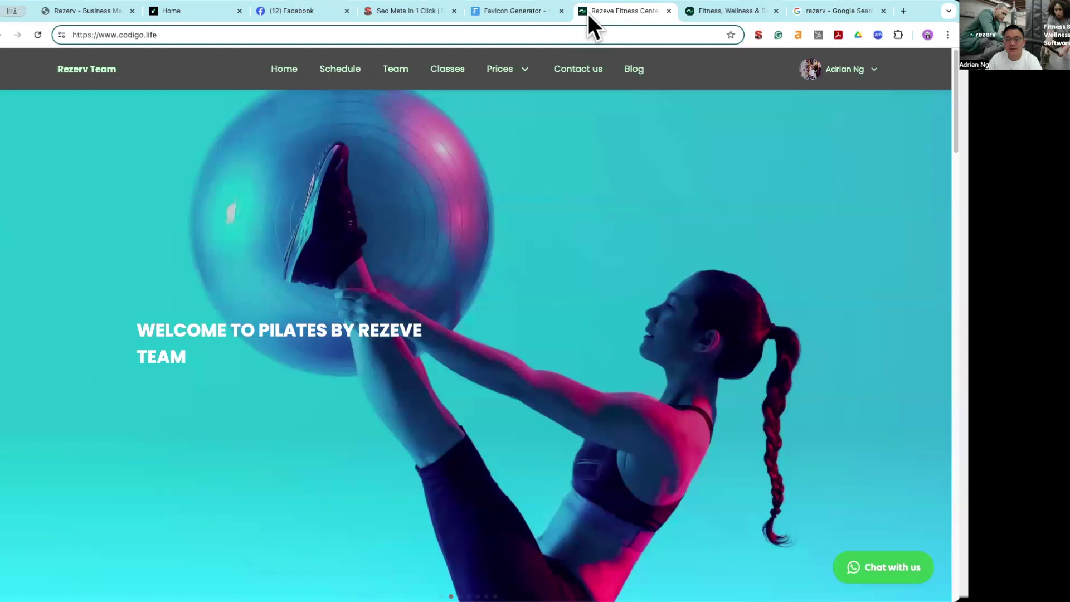
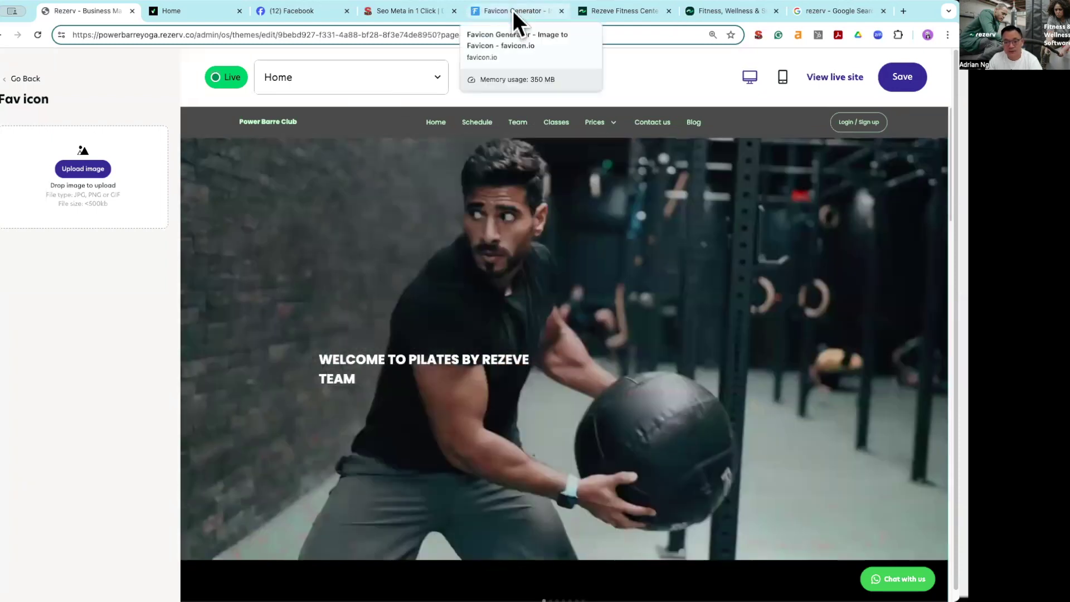
Step: Convert the heart-shaped logo image into a favicon with the favicon.io converter and download the result
left_click(513, 11)
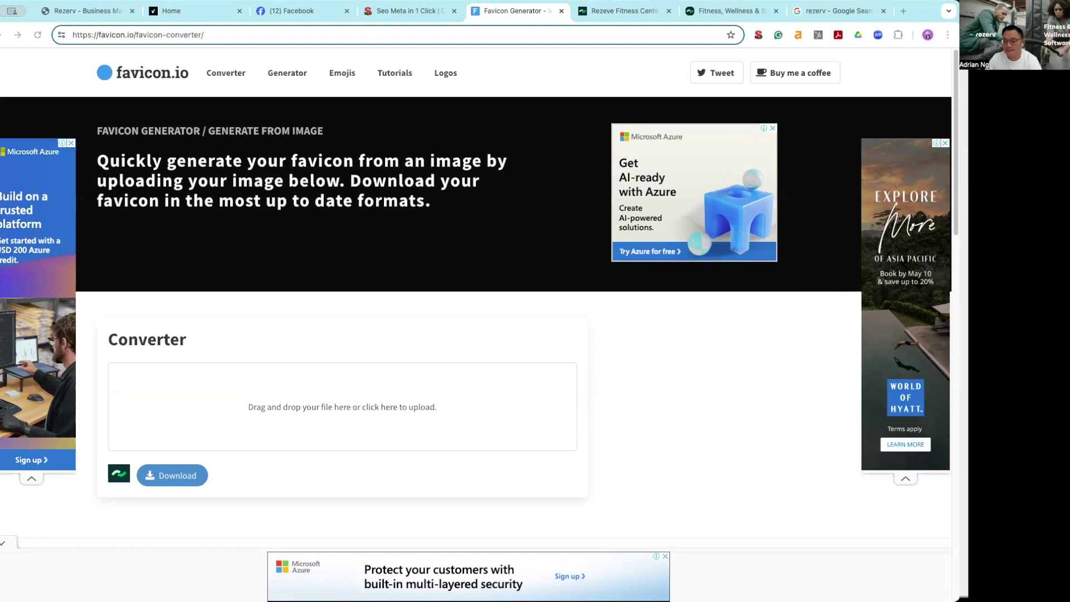
left_click_drag(443, 364, 379, 426)
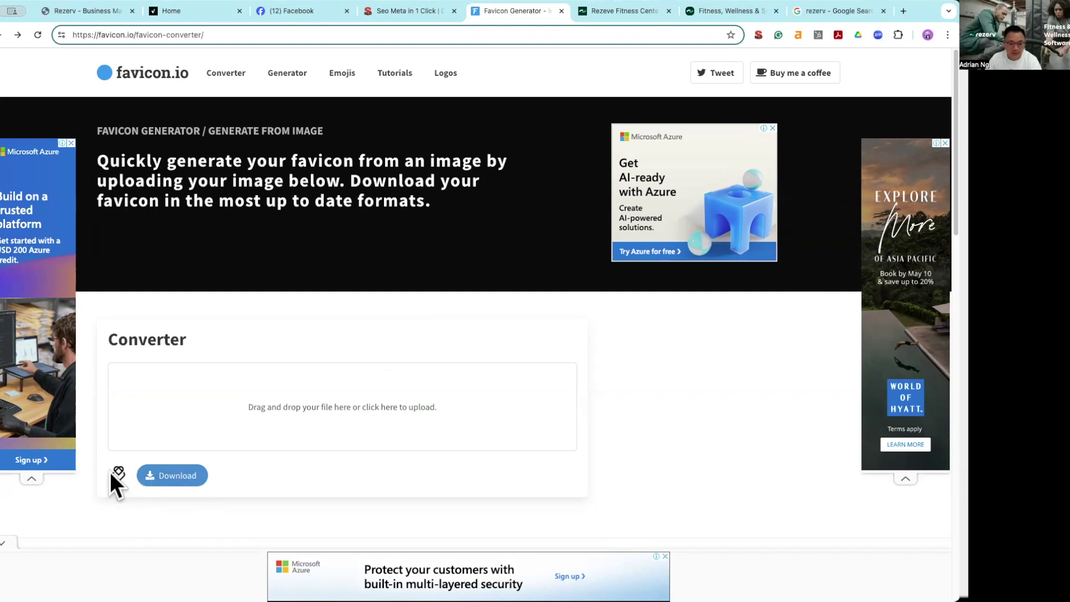
left_click(161, 478)
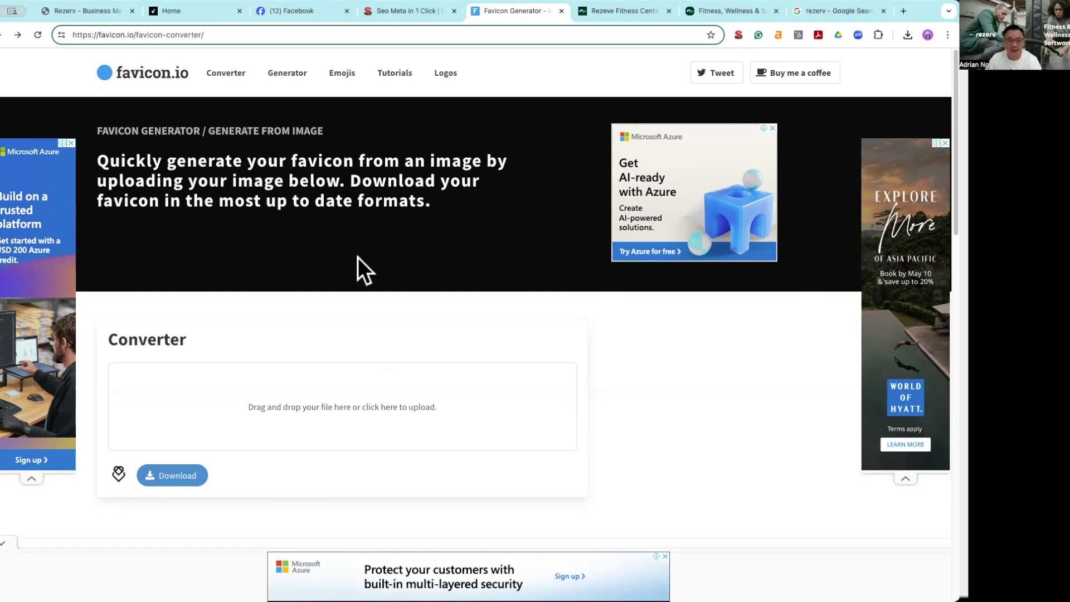
Step: Leave the theme editor without saving, log out of the Rezerv admin and log back in
left_click(181, 11)
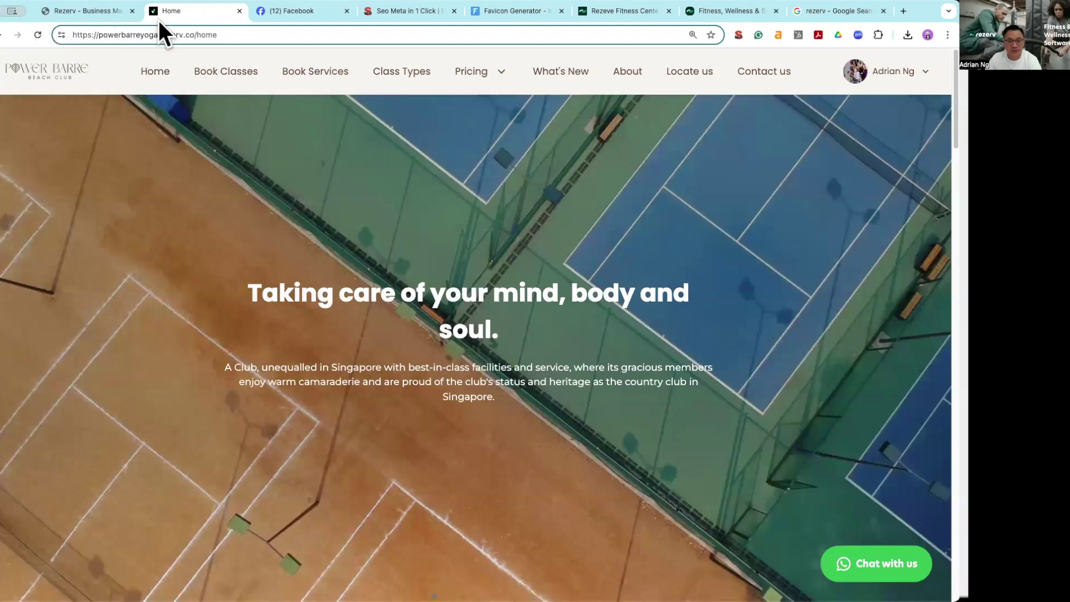
left_click(98, 16)
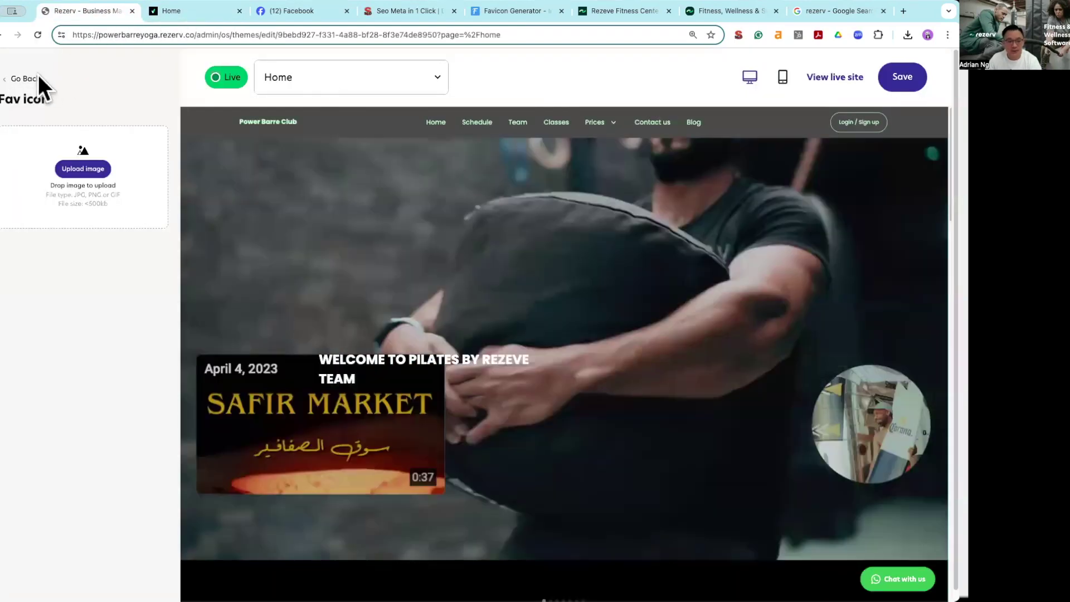
left_click(38, 78)
left_click(40, 79)
left_click(40, 79)
left_click(923, 78)
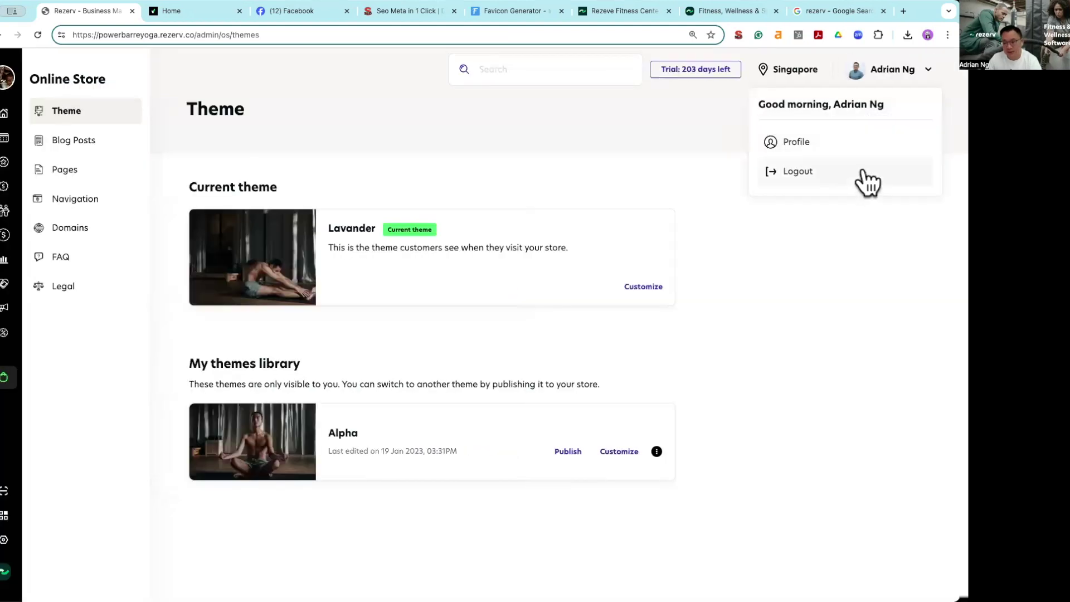
left_click(861, 173)
left_click(703, 401)
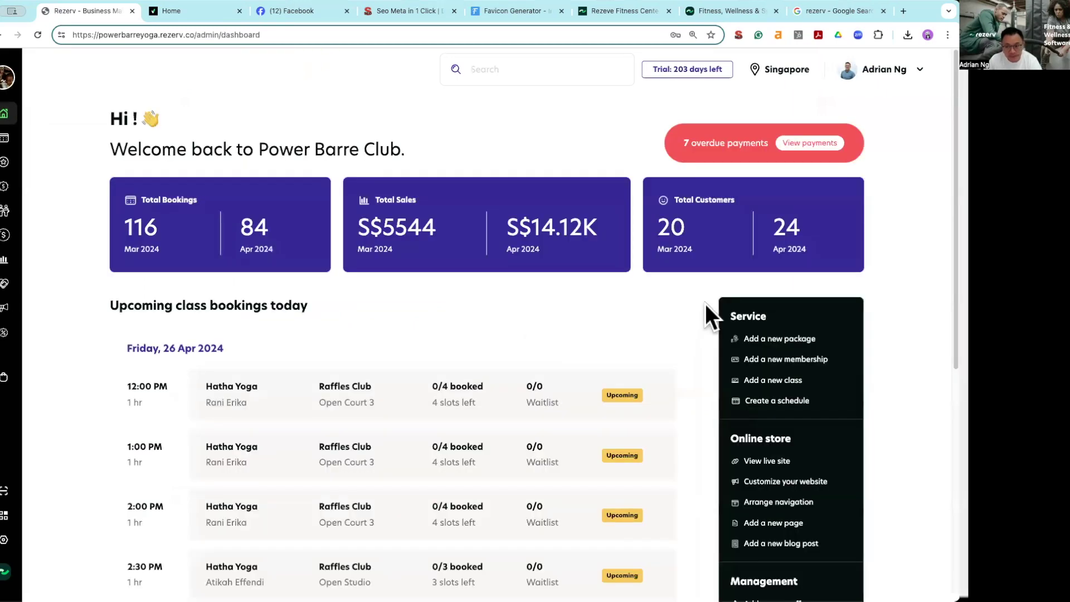
Step: Open the online store's current Alpha theme for customization and go to its Fav icon setting
left_click(12, 376)
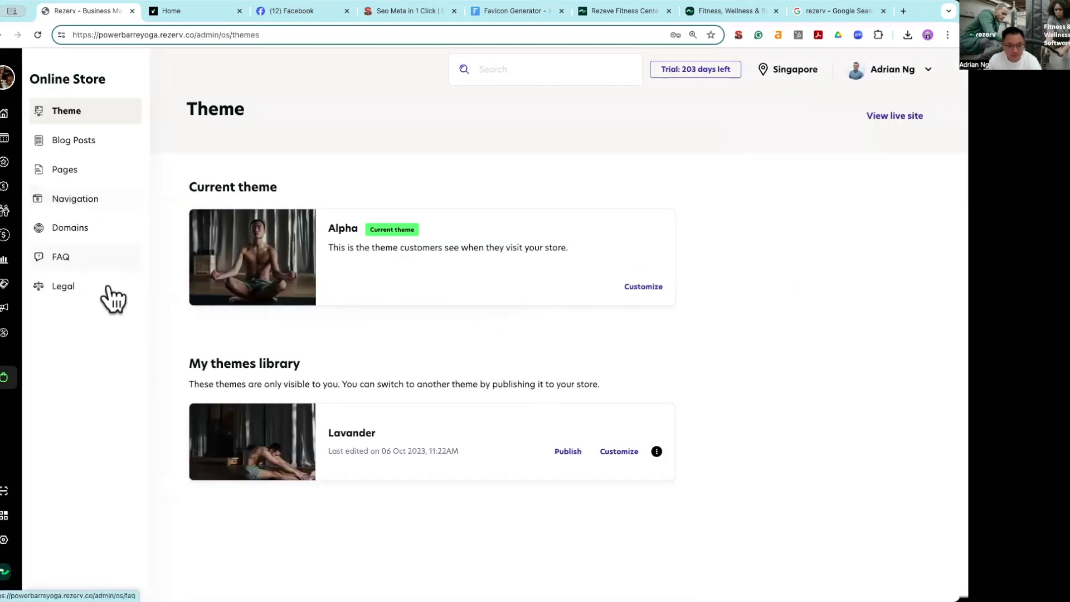
left_click(656, 286)
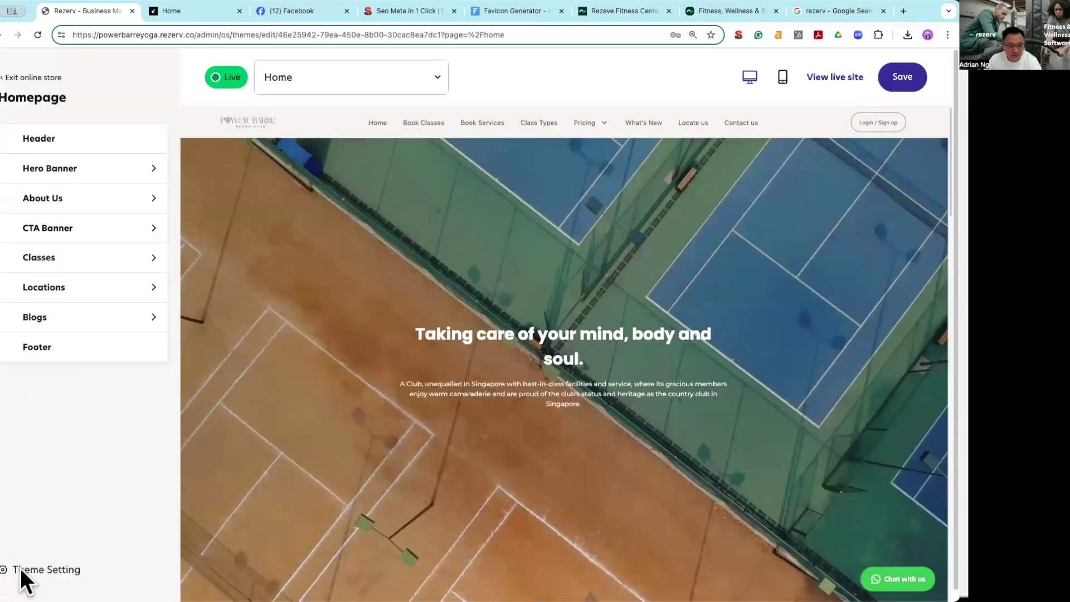
left_click(25, 569)
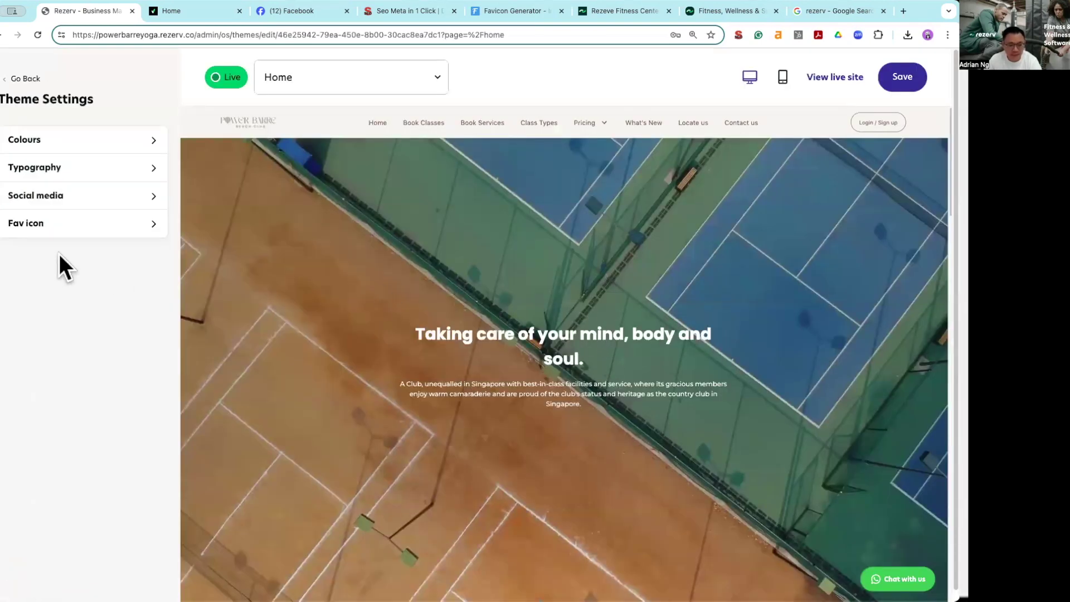
left_click(58, 227)
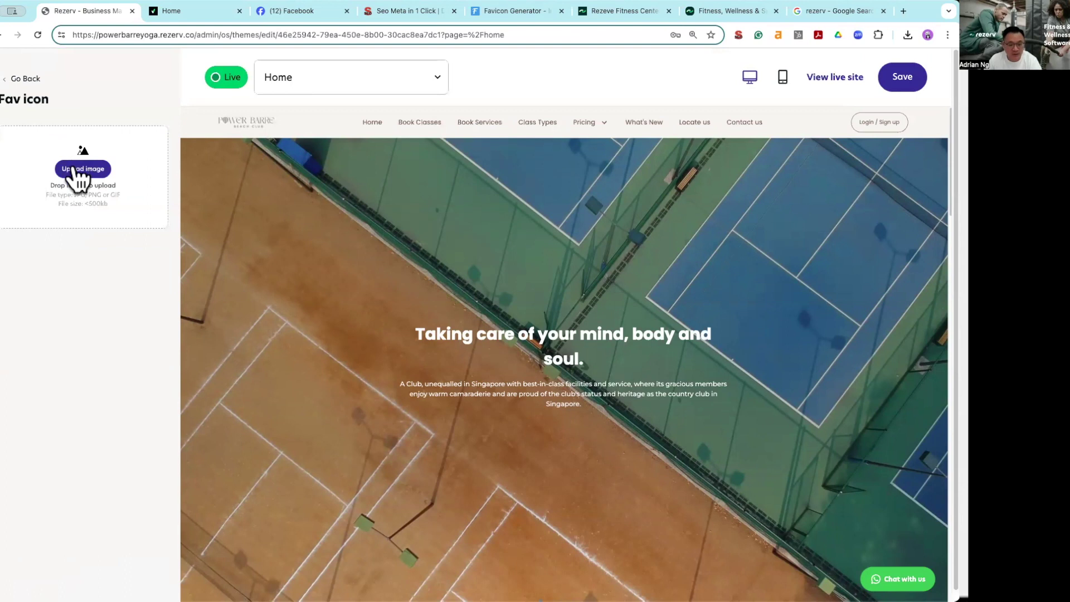
Step: Upload the downloaded heart-shaped logo as the Alpha theme's favicon and save the theme
left_click(76, 170)
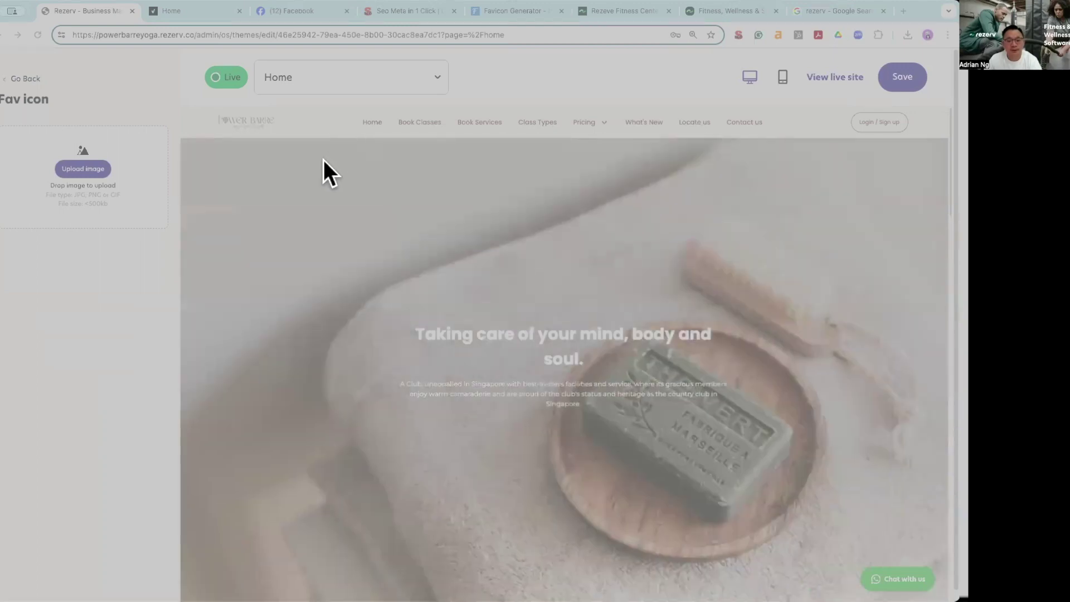
left_click(490, 272)
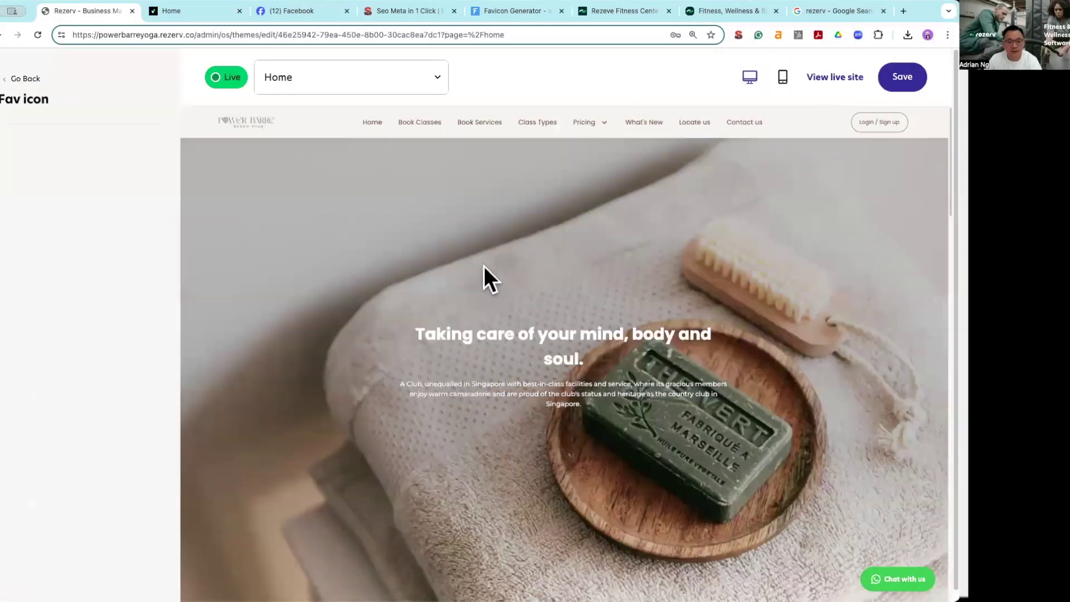
left_click(896, 78)
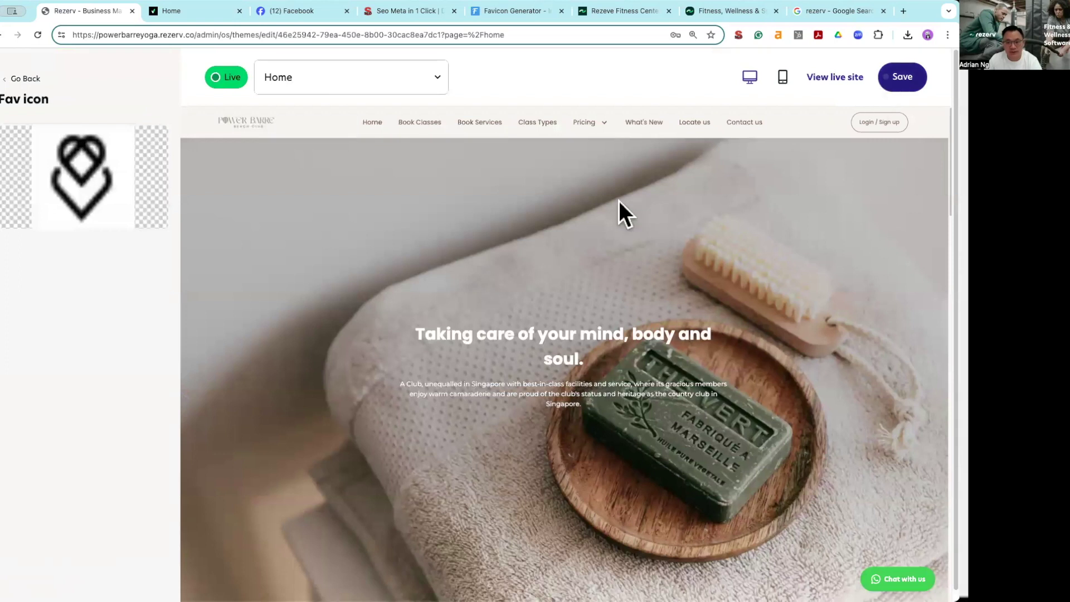
Step: Reload the live Power Barre home page to check its favicon and examine the page's SEO summary
left_click(194, 14)
left_click(37, 35)
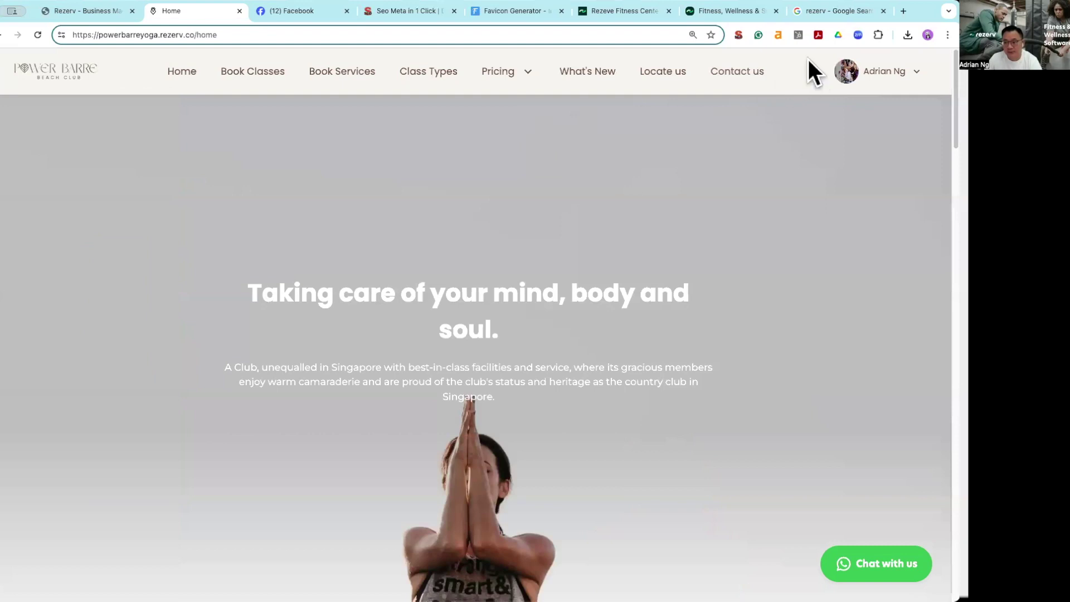
left_click(735, 33)
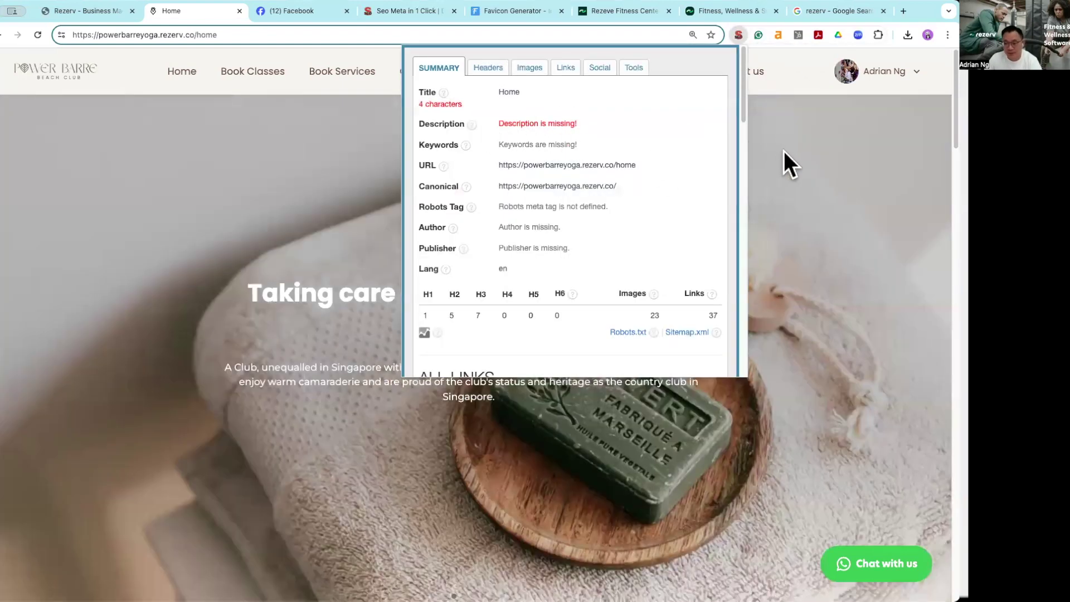
left_click(771, 172)
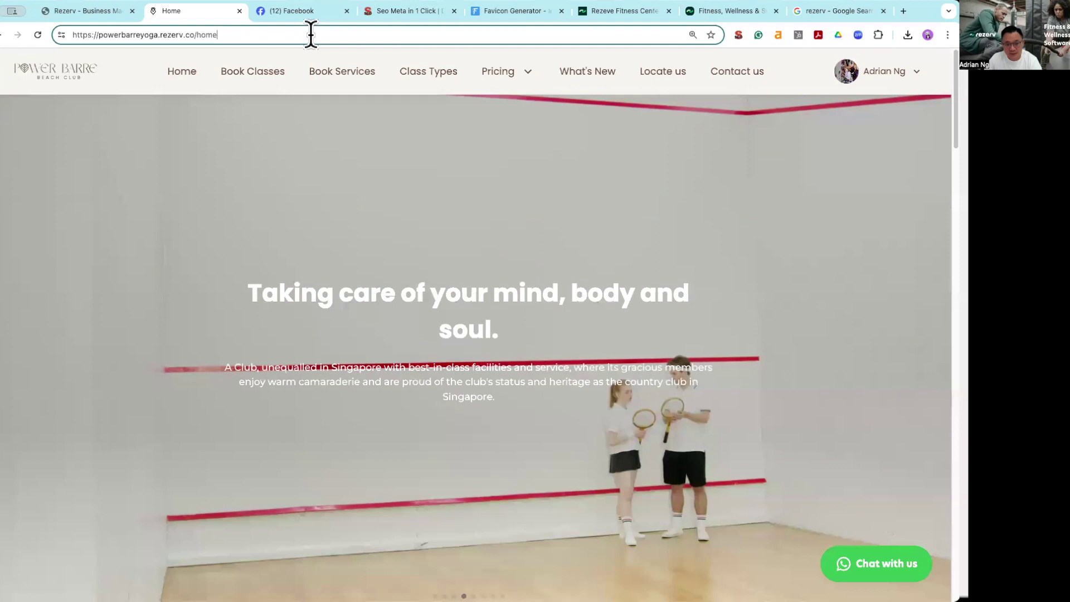
left_click(310, 35)
key("super+c")
left_click(289, 15)
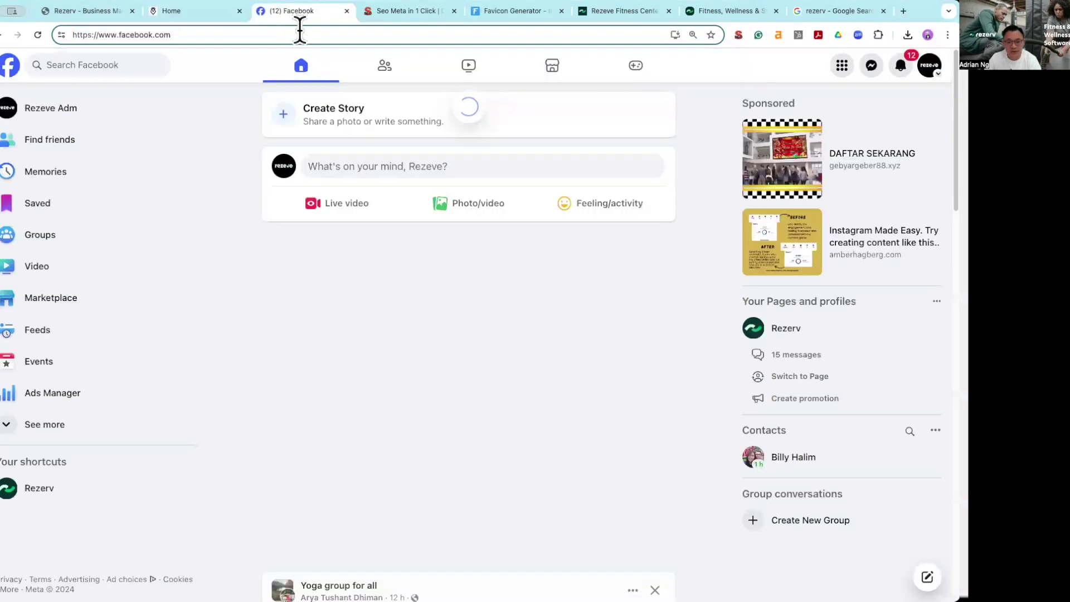
left_click(382, 166)
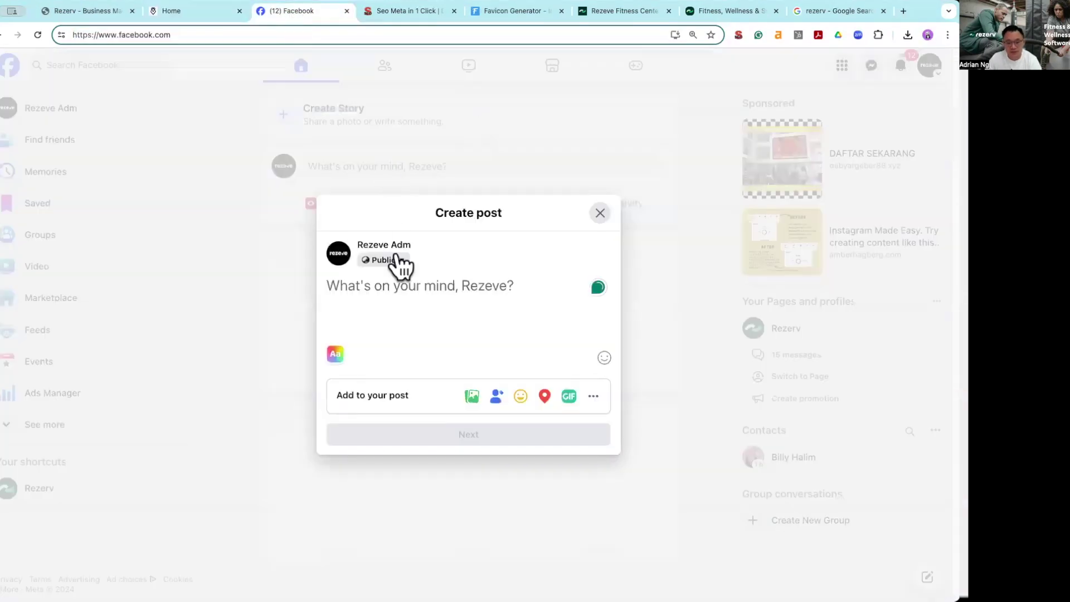
key("super+v")
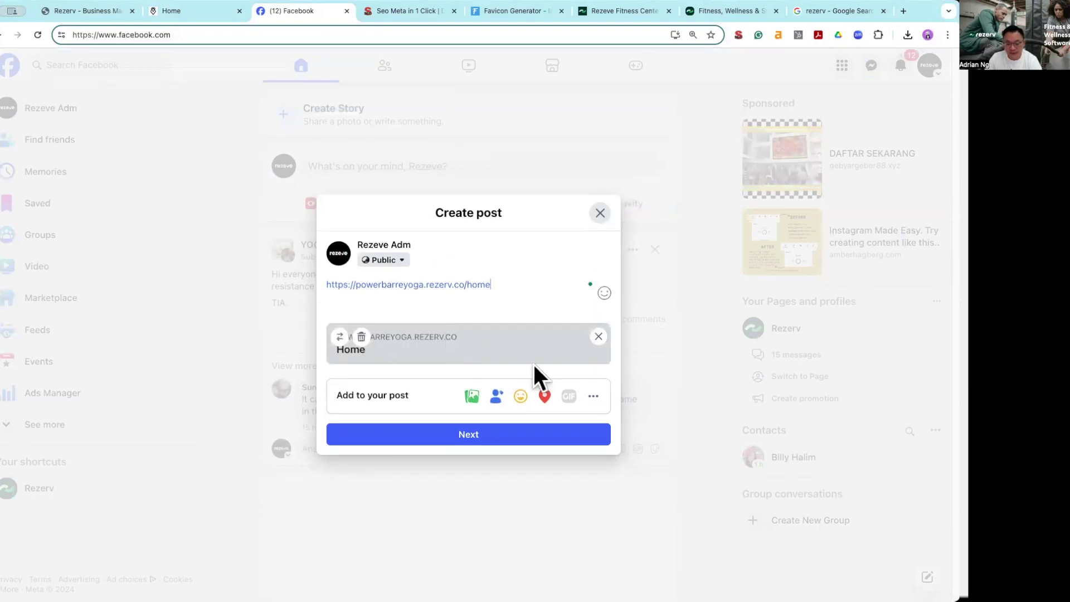
mouse_move(348, 358)
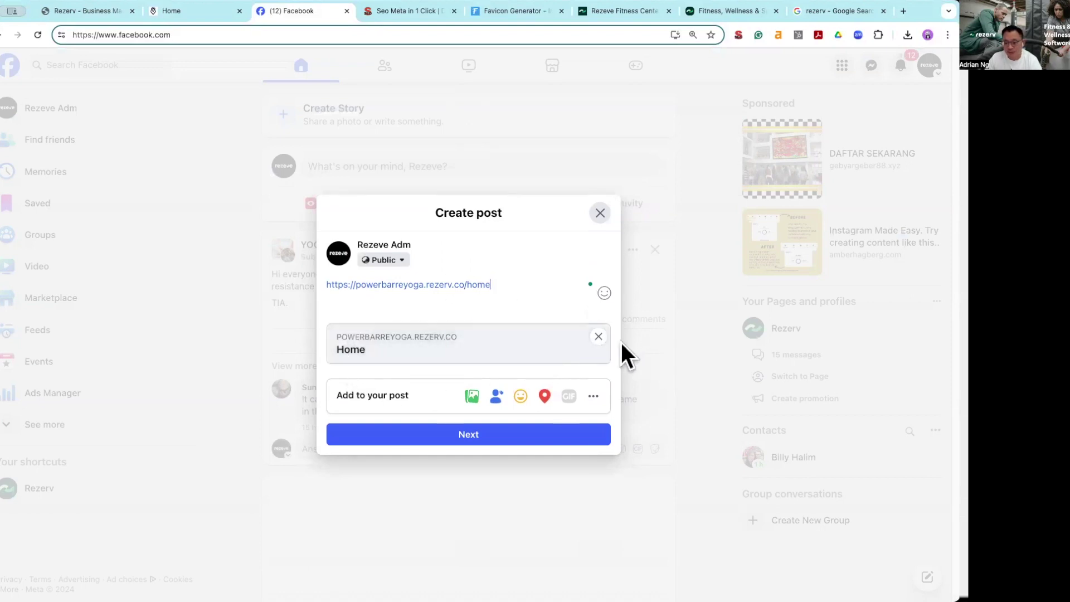
left_click(600, 213)
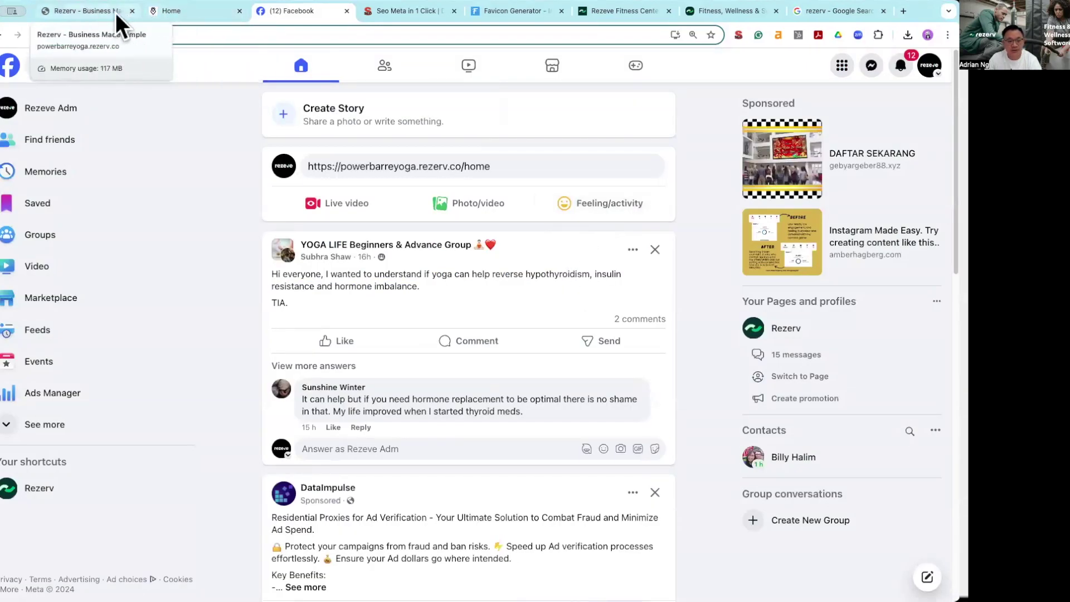
Step: Exit the Alpha theme editor in Rezerv and open the online store's list of pages
left_click(96, 12)
left_click(25, 79)
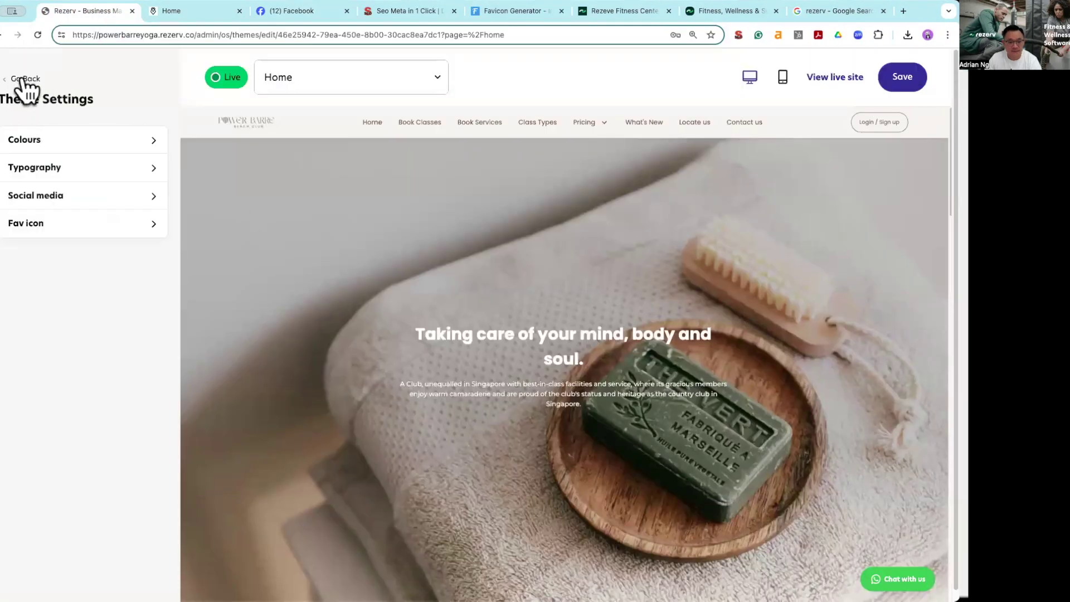
left_click(25, 79)
left_click(25, 78)
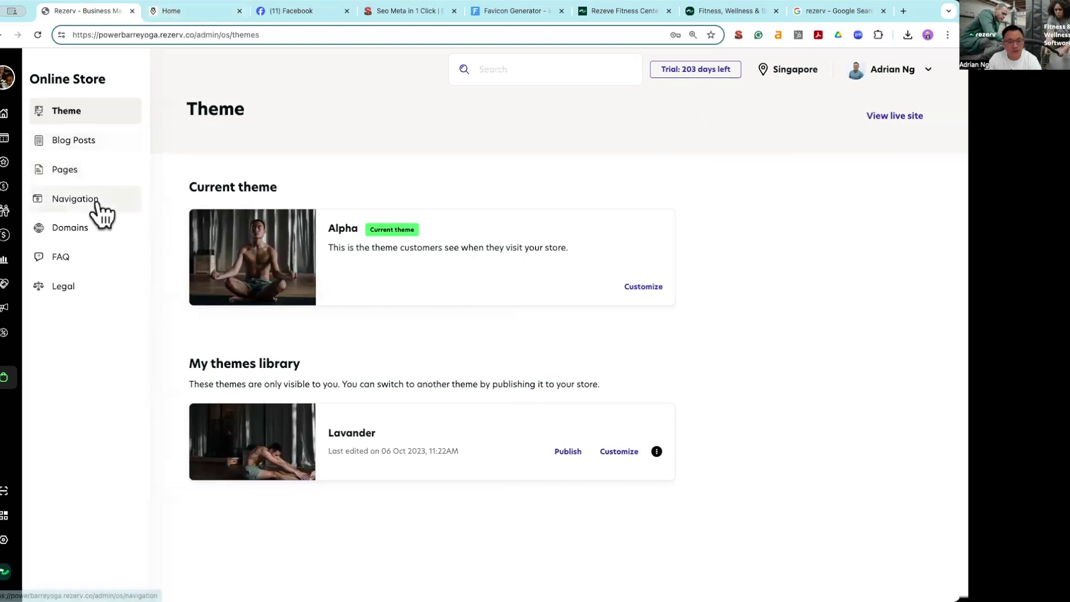
left_click(85, 169)
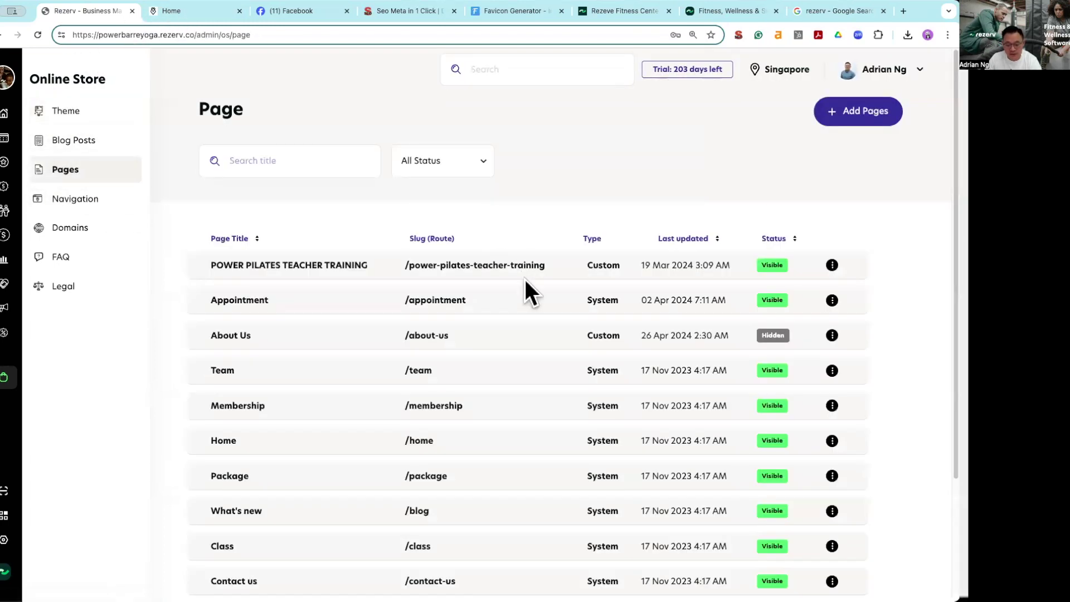
scroll(577, 280, "down", 1)
scroll(557, 251, "up", 1)
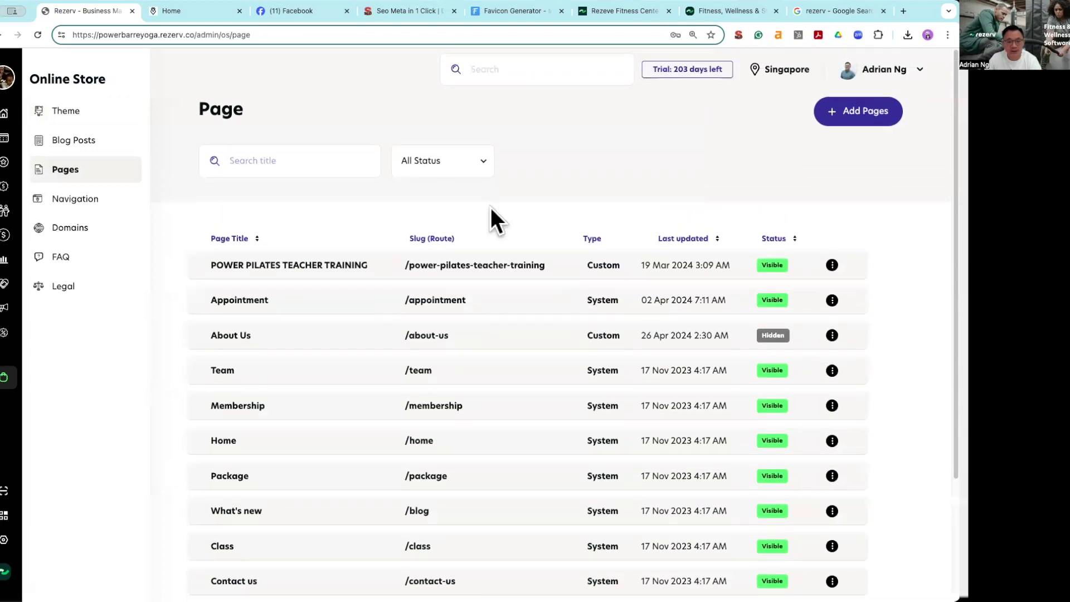
left_click(179, 10)
left_click(109, 10)
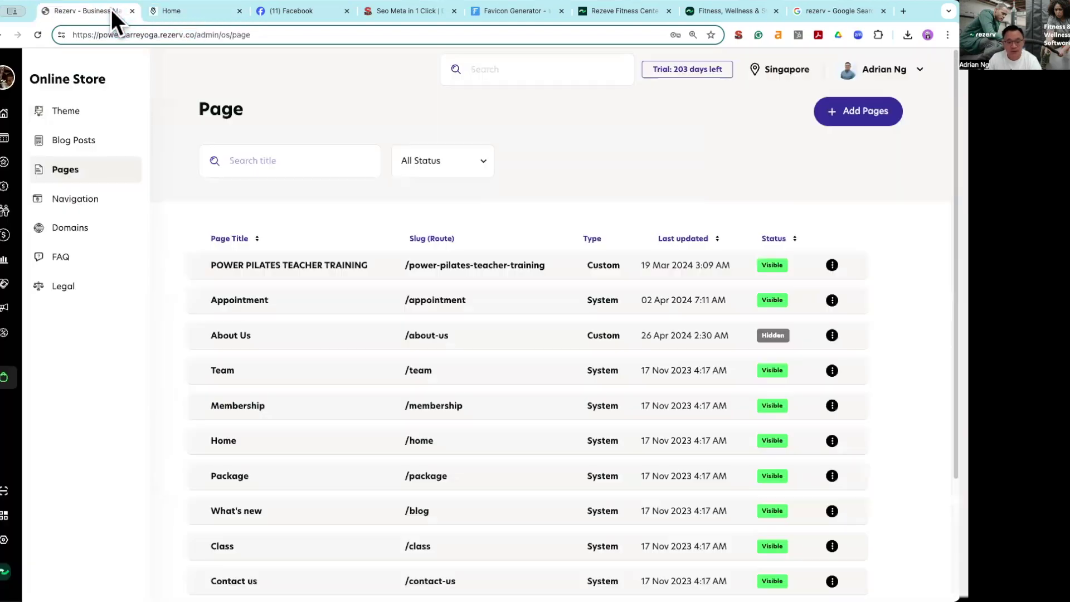
Step: Open the Home page's SEO settings and set its page title to "Power Barre Yoga Beach Club"
scroll(606, 387, "down", 1)
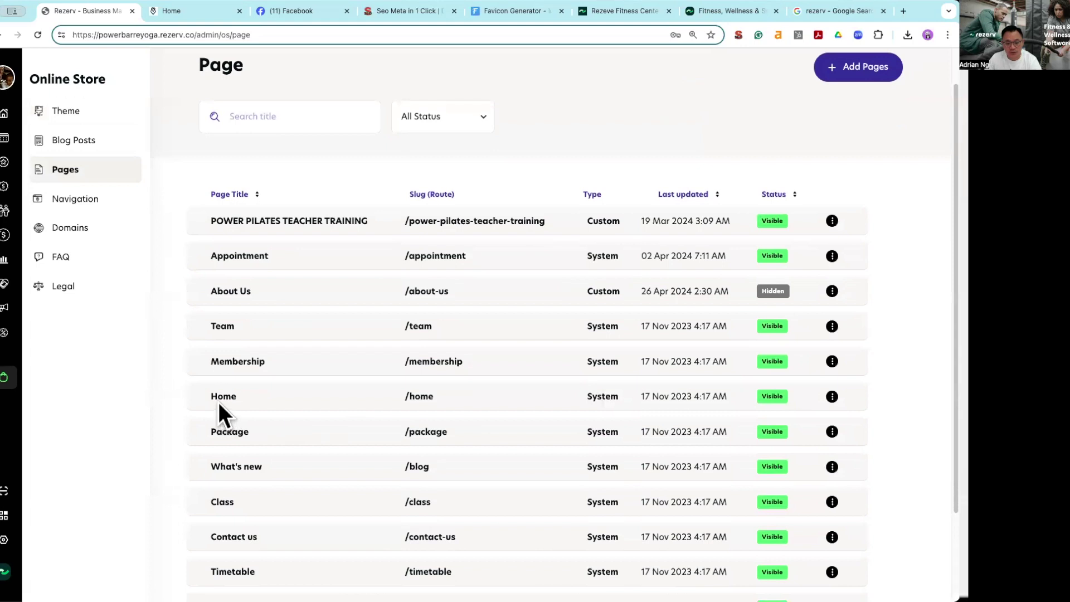
left_click(832, 397)
left_click(859, 424)
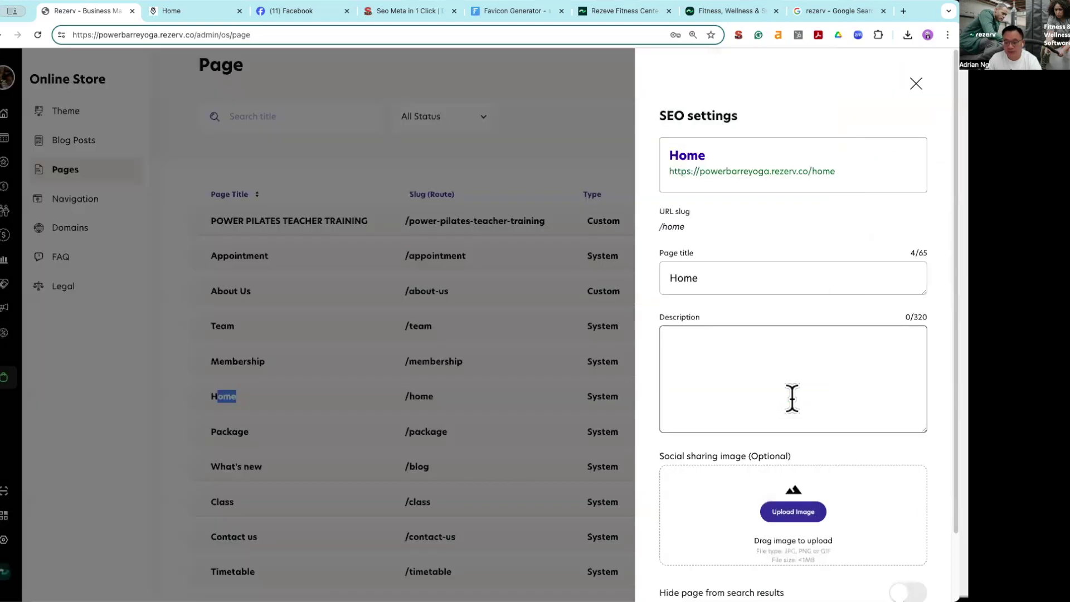
double_click(741, 285)
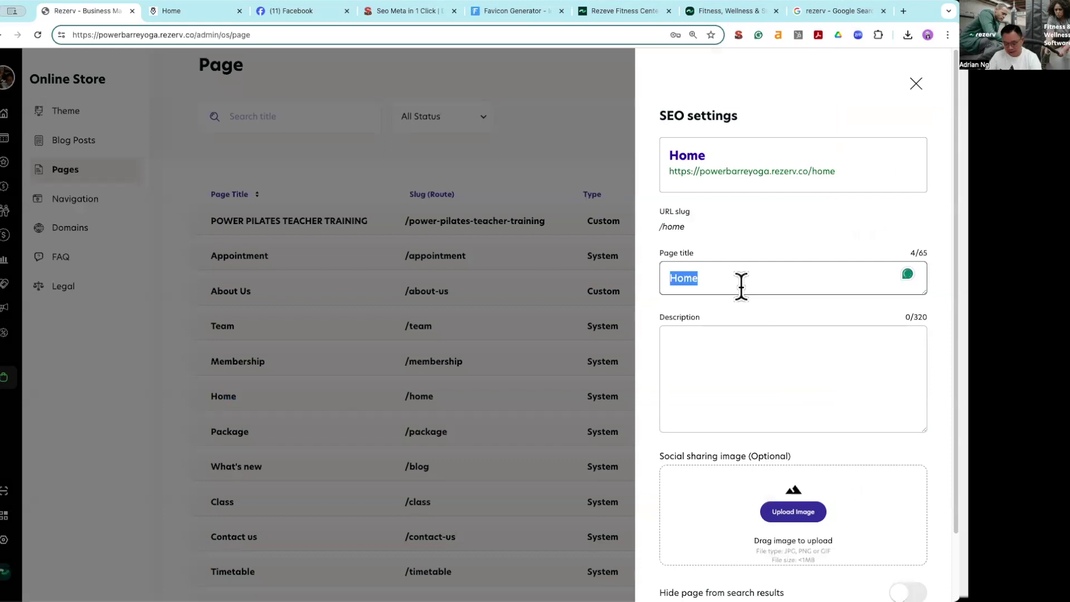
type("B")
key("BackSpace")
type("Power ")
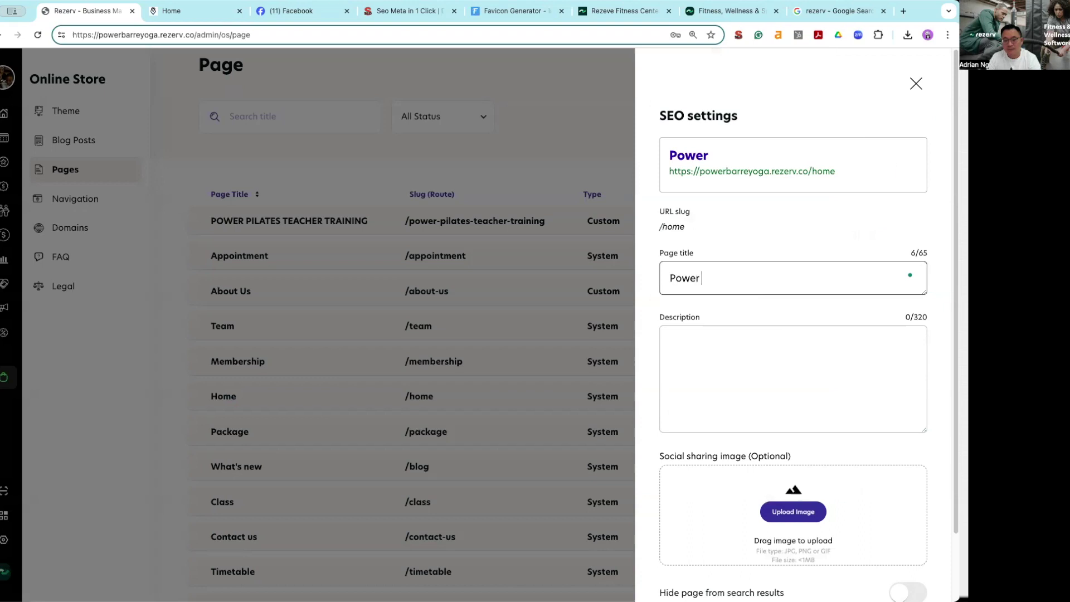
type("Ba")
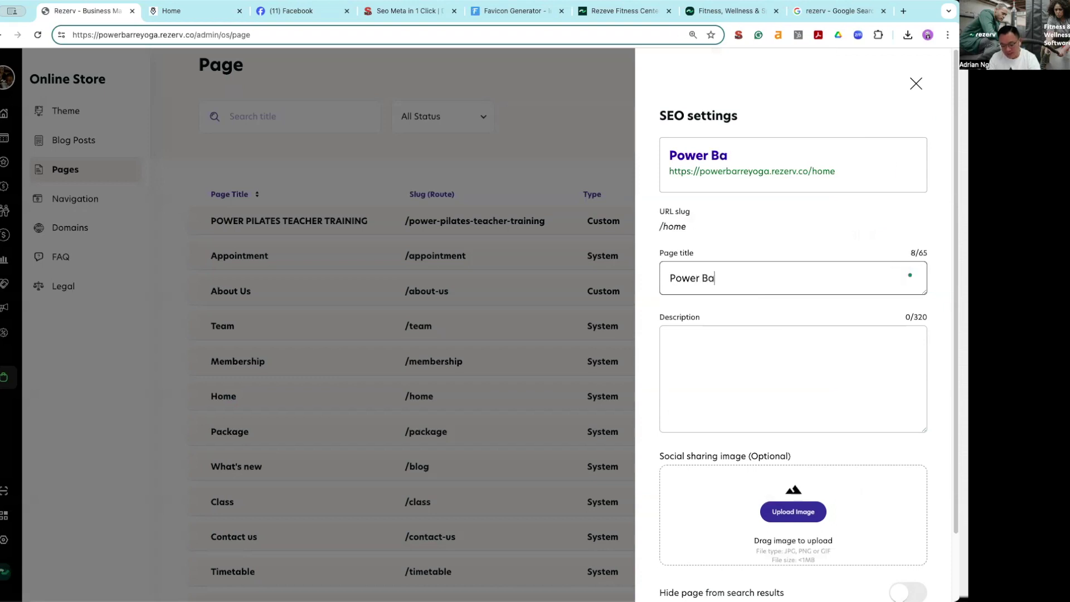
type("rre Yoga Beach Club")
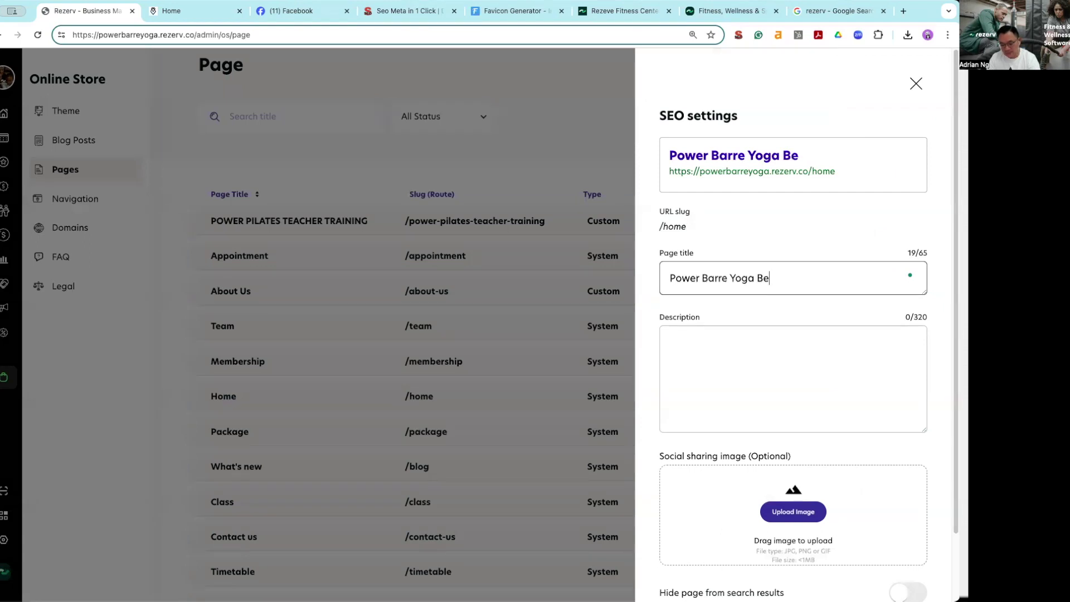
Step: Begin the Home page's SEO description with "Power Barre Yoga Beach Club is the best club in Sentosa."
left_click(798, 346)
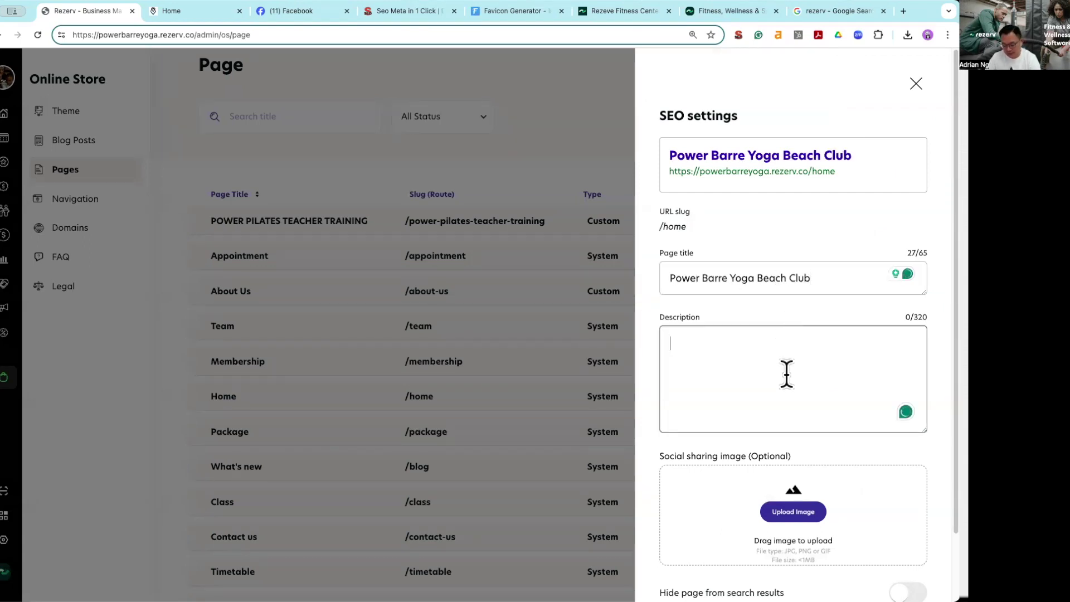
triple_click(712, 280)
key("ctrl+c")
left_click(759, 387)
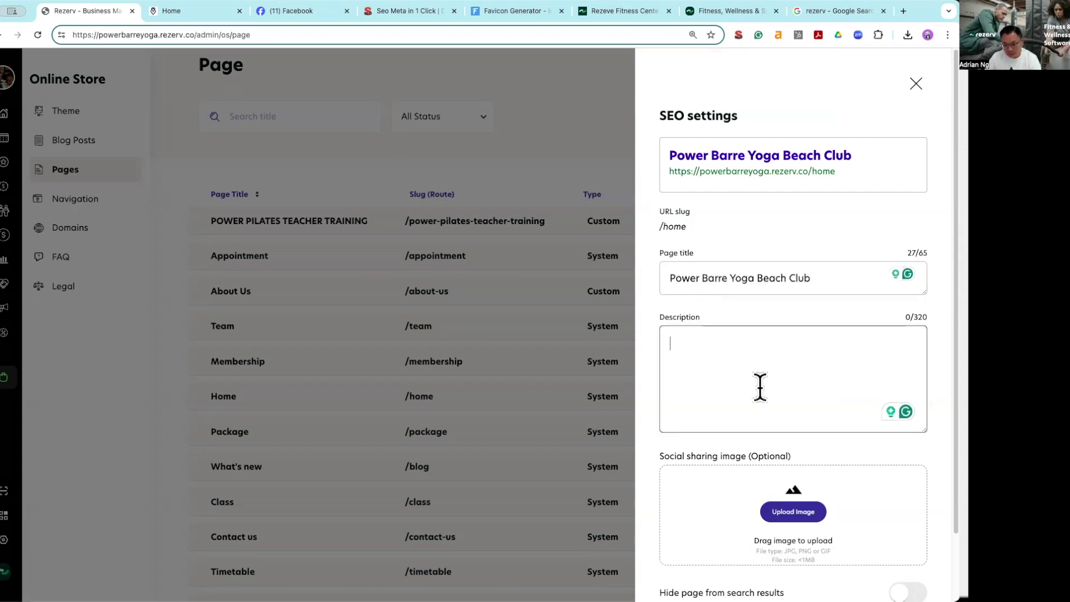
key("ctrl+v")
type("is the best")
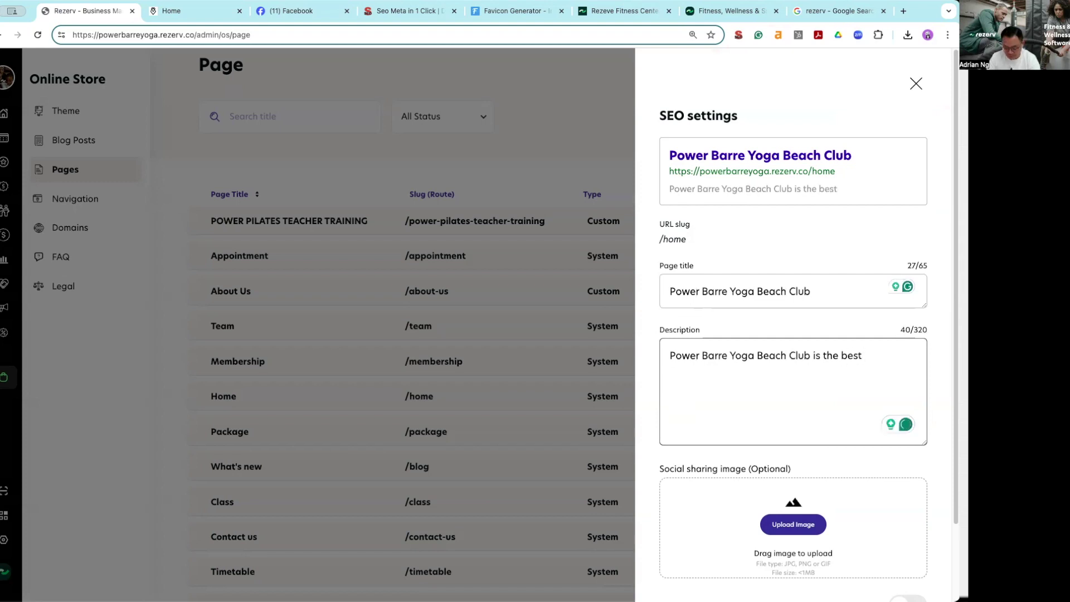
type(" club in Sen")
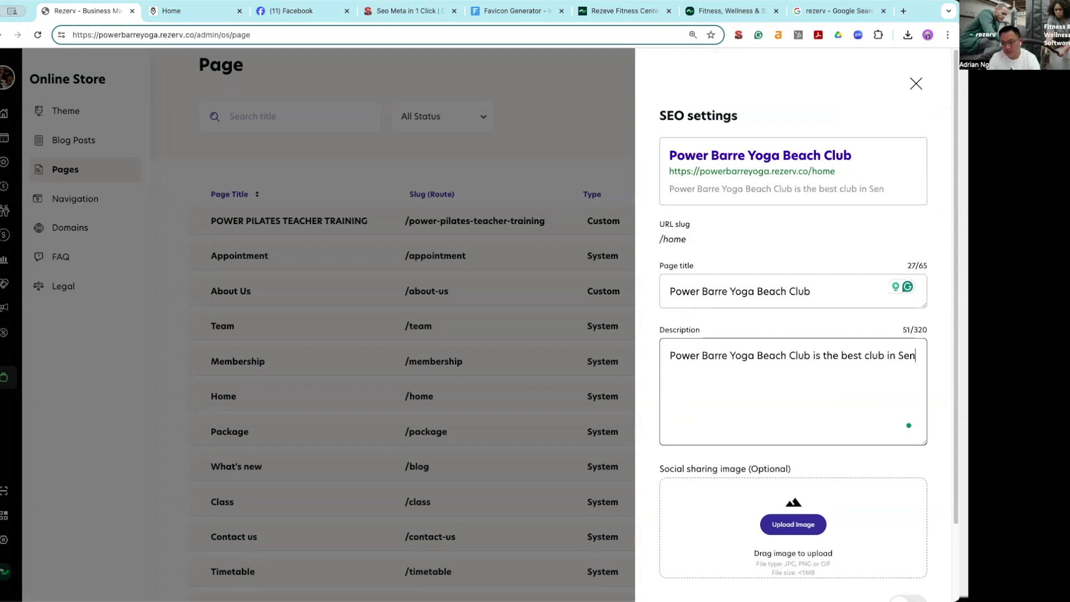
type("tosa")
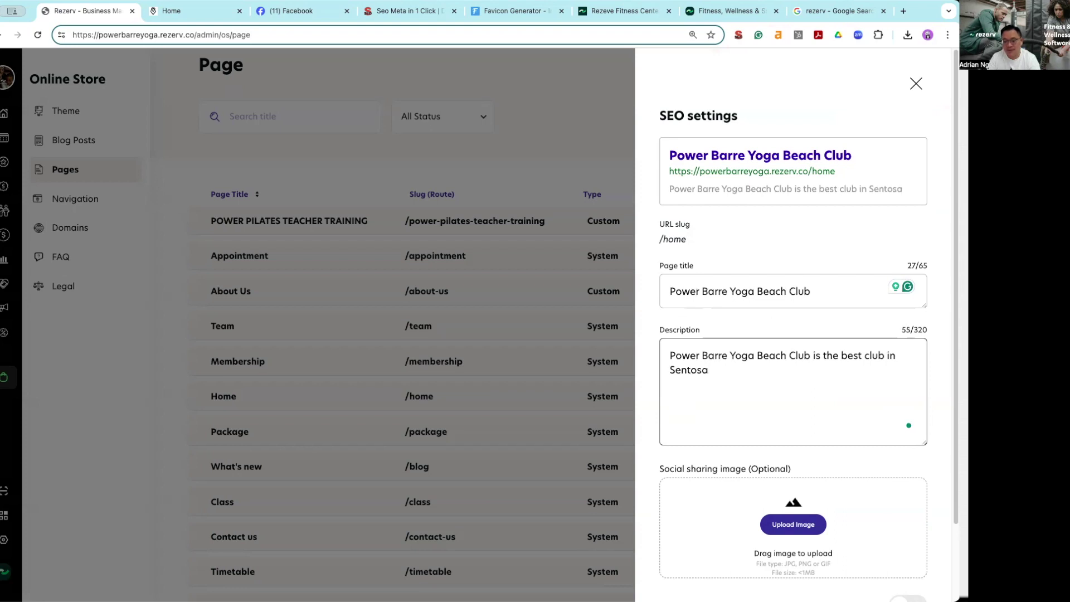
type(". ")
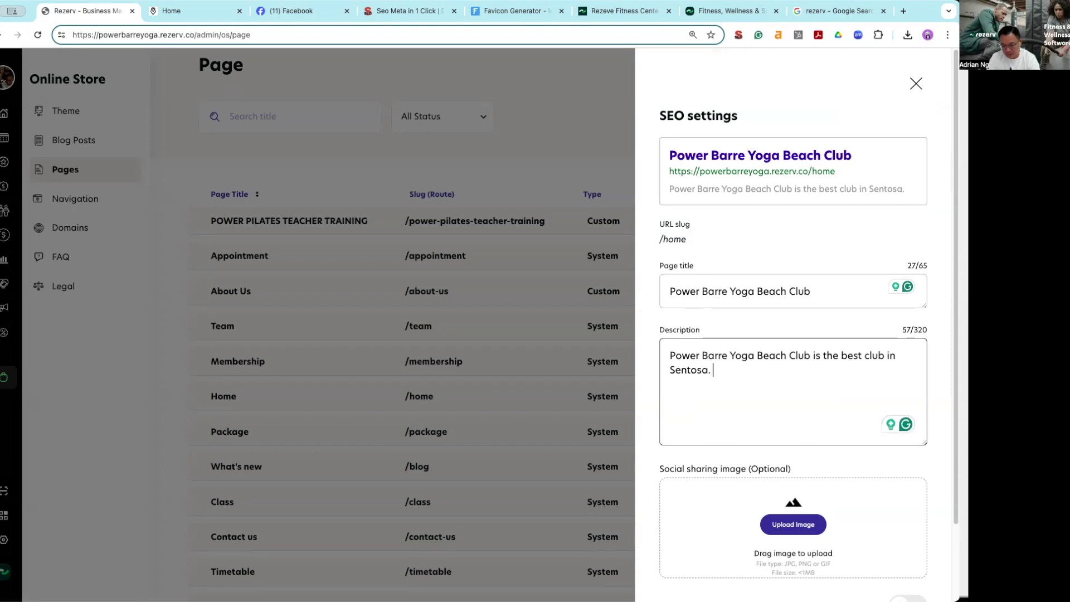
Step: Add the sentence "You can join our hatha yoga, Pilates and barre classes, starting from SGD30." to the SEO description
type("You can")
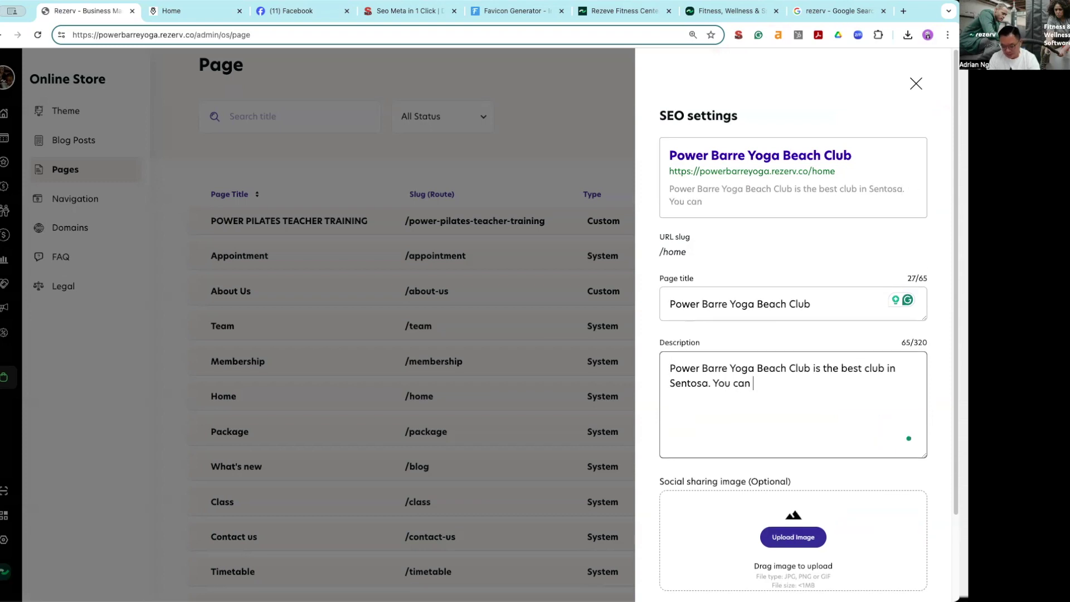
type(" join ")
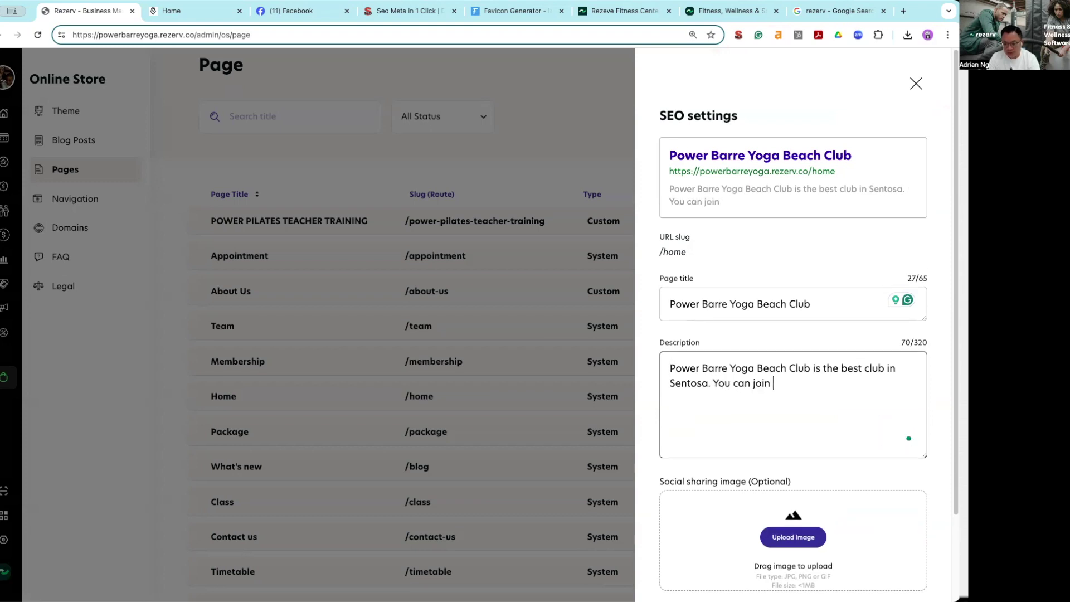
type("our h")
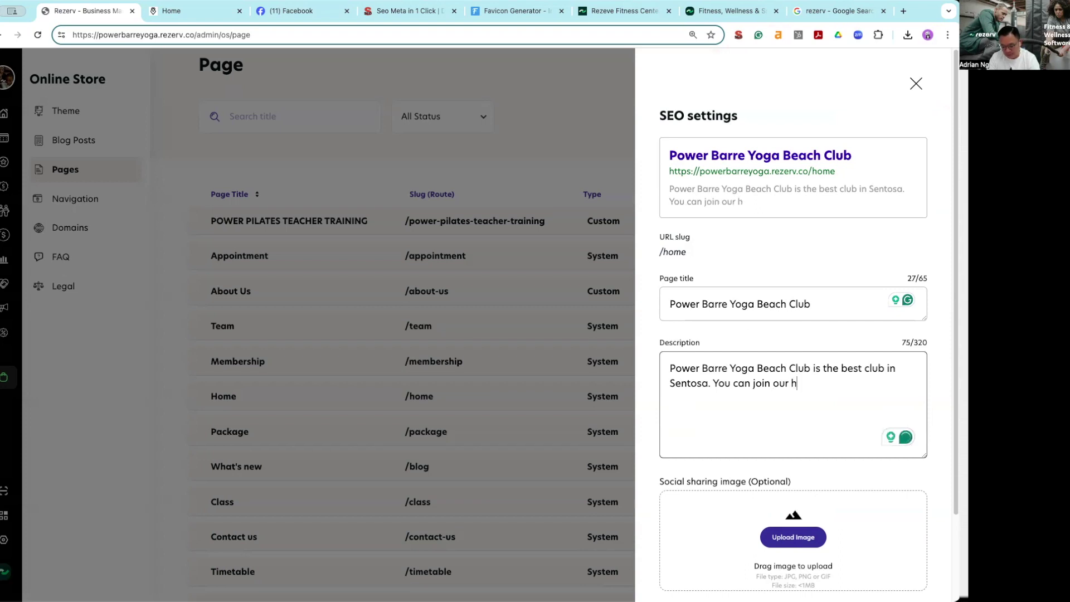
type("atha to")
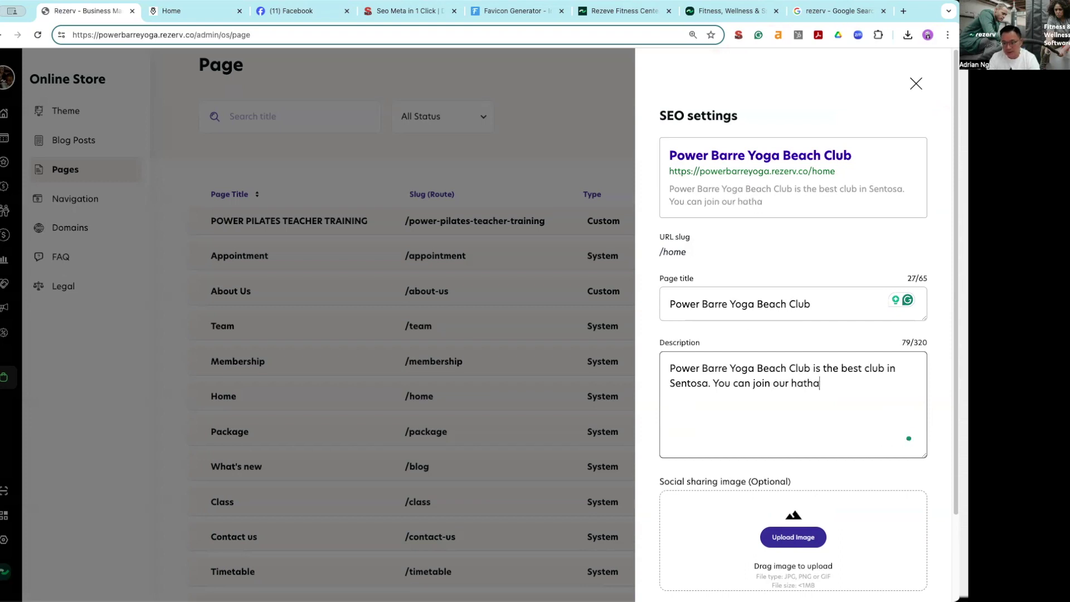
key("BackSpace")
key("BackSpace")
type("yoga,")
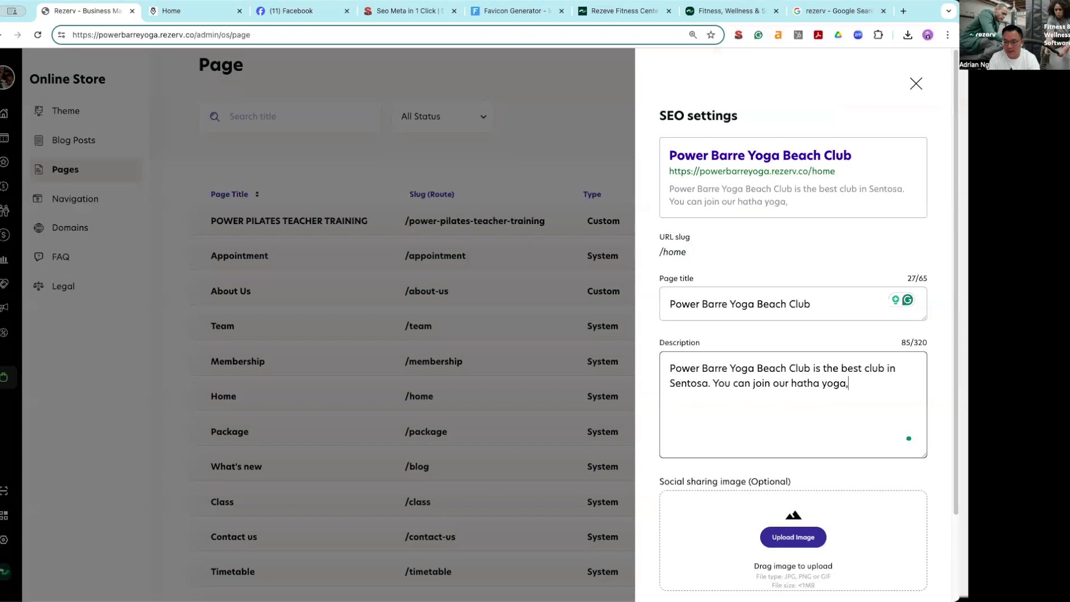
type(" Pilates and bare")
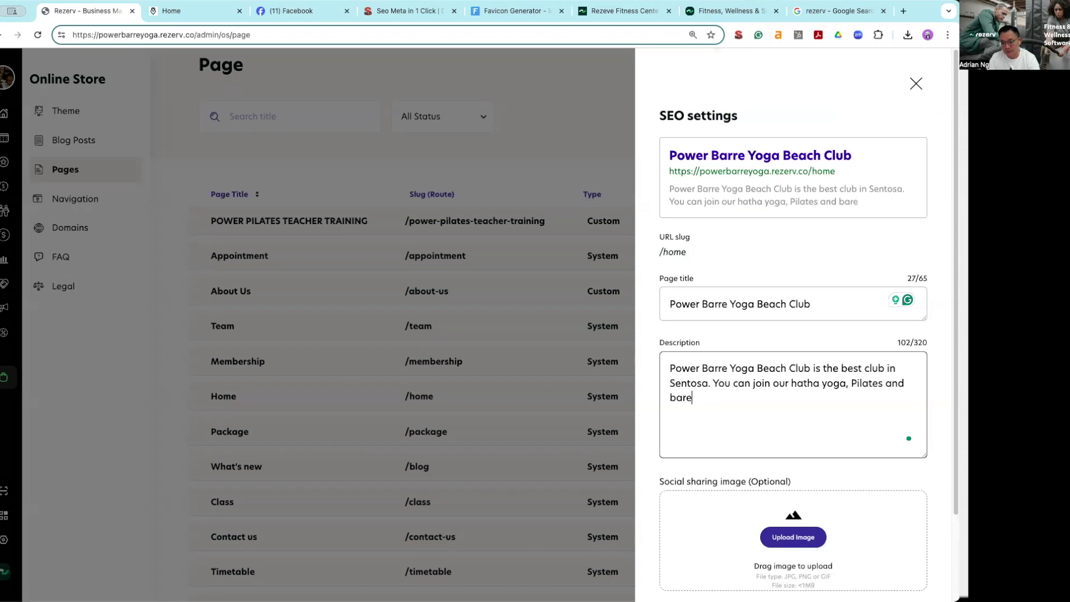
key("BackSpace")
type("r hatha yoga, Pilates and barre classes, starting ")
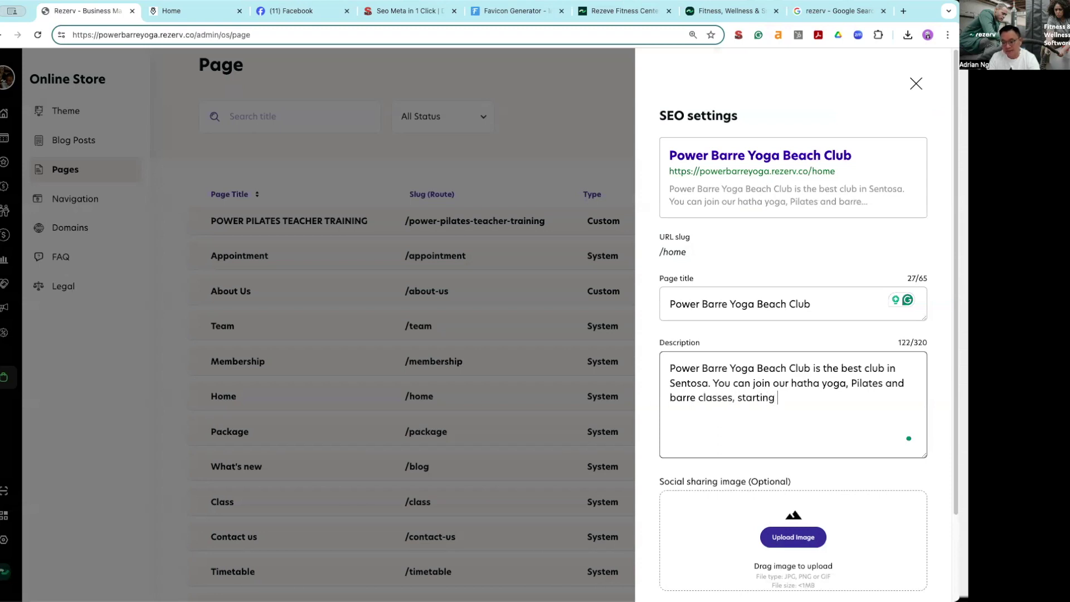
type("from SGD")
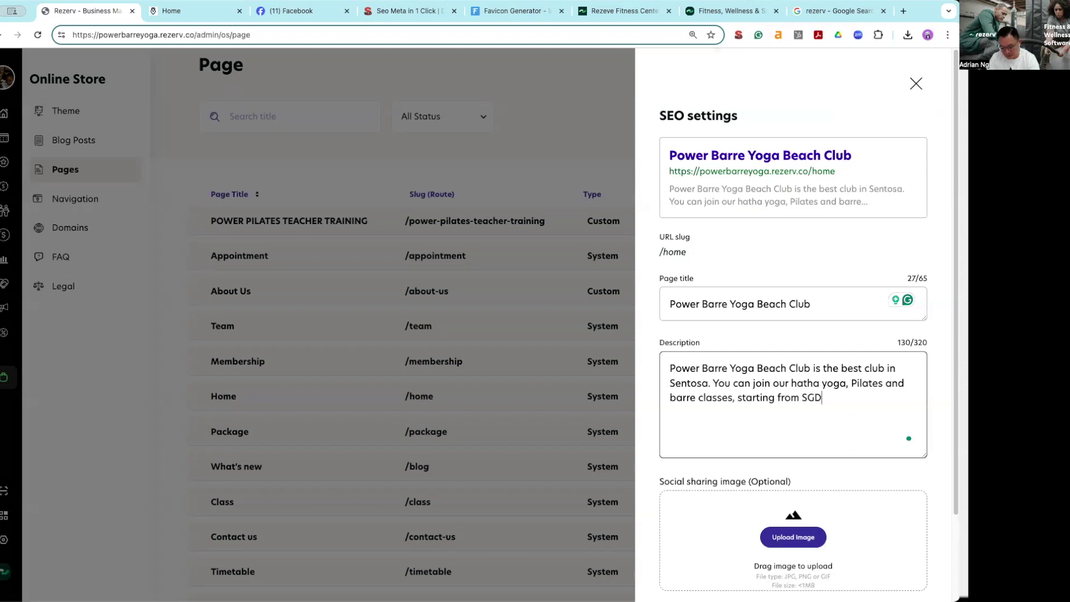
type("30.")
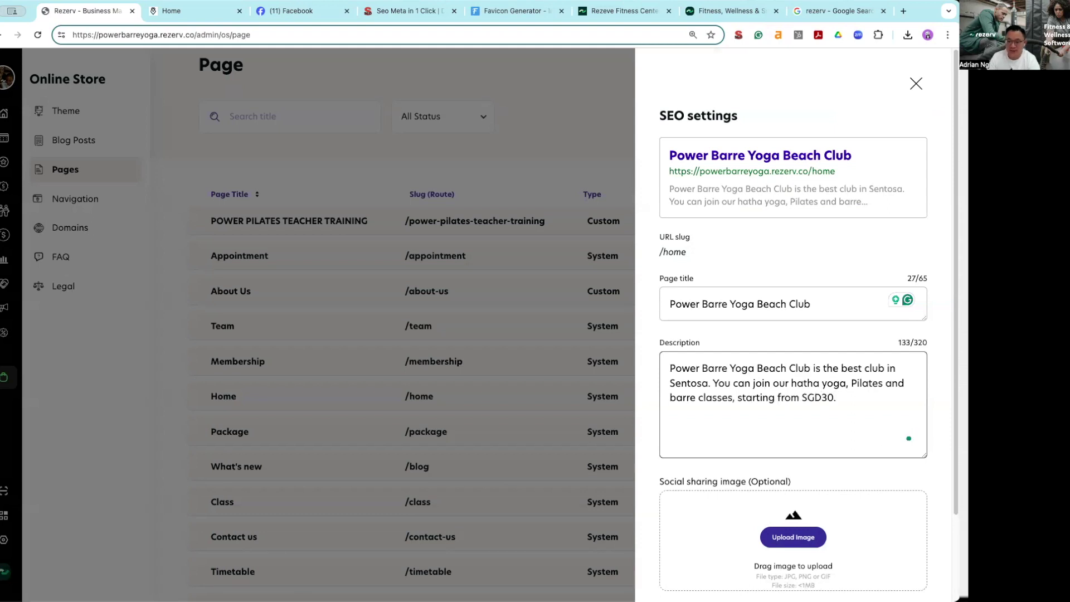
Step: Upload the photo of the person stretching on a yoga mat as the social sharing image, enlarging the 3:2 crop around the whole figure
scroll(780, 379, "down", 1)
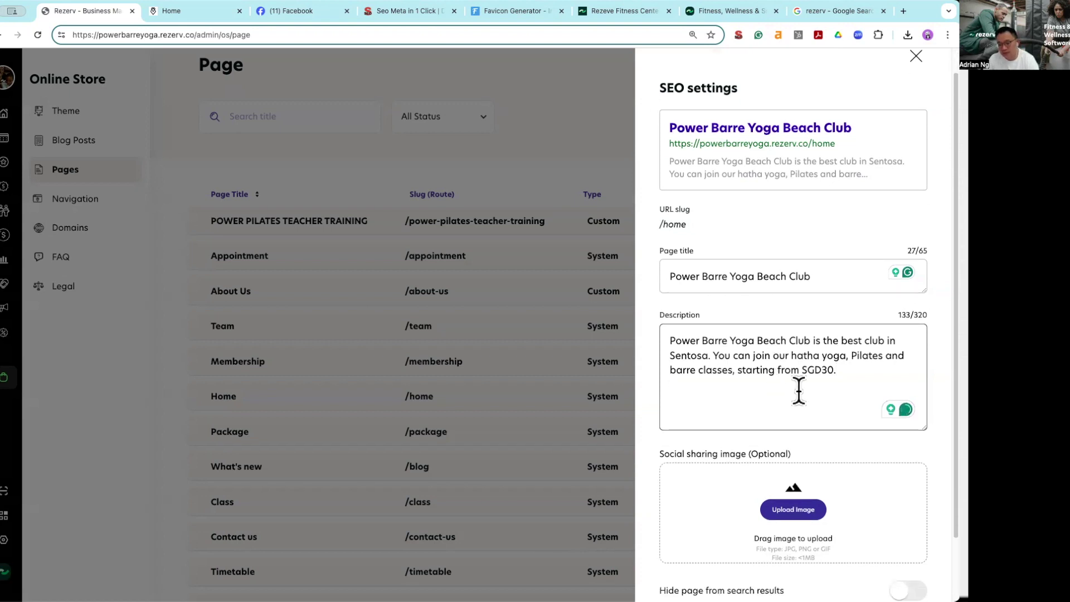
scroll(794, 418, "down", 2)
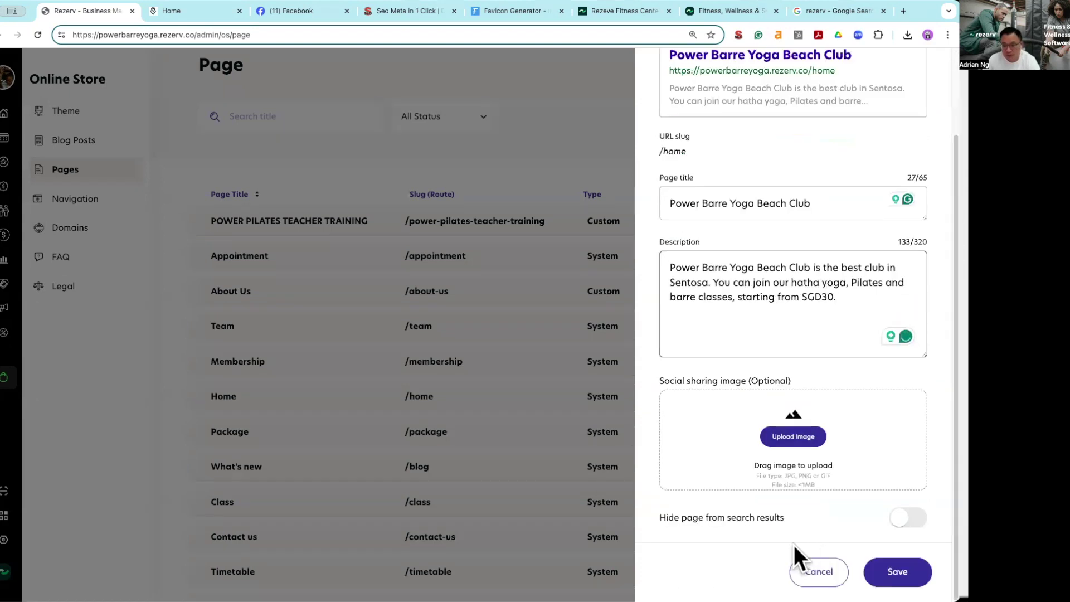
left_click(803, 452)
left_click(795, 439)
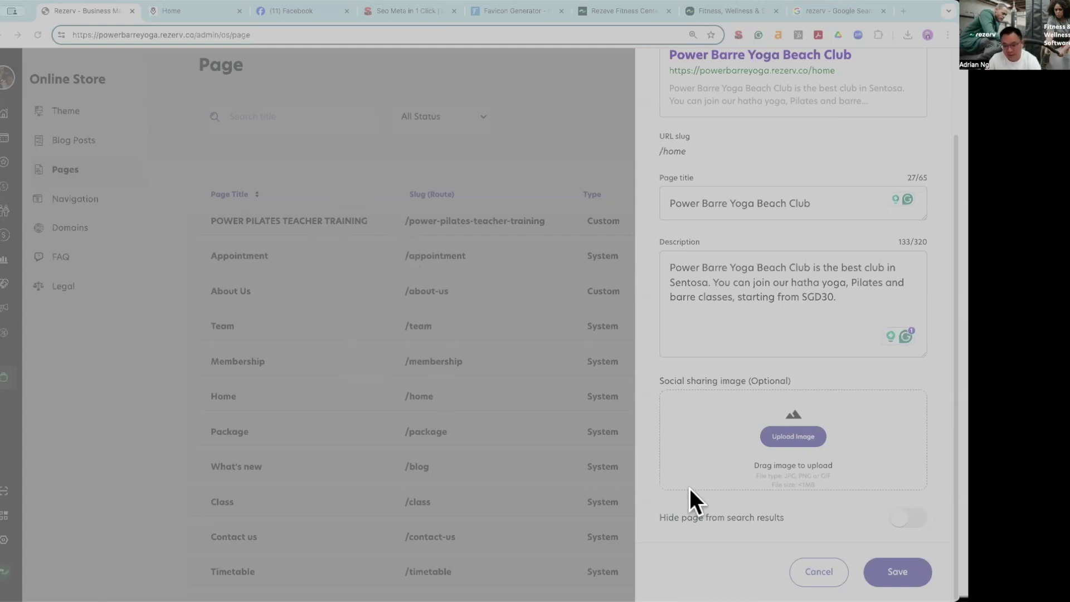
key("Return")
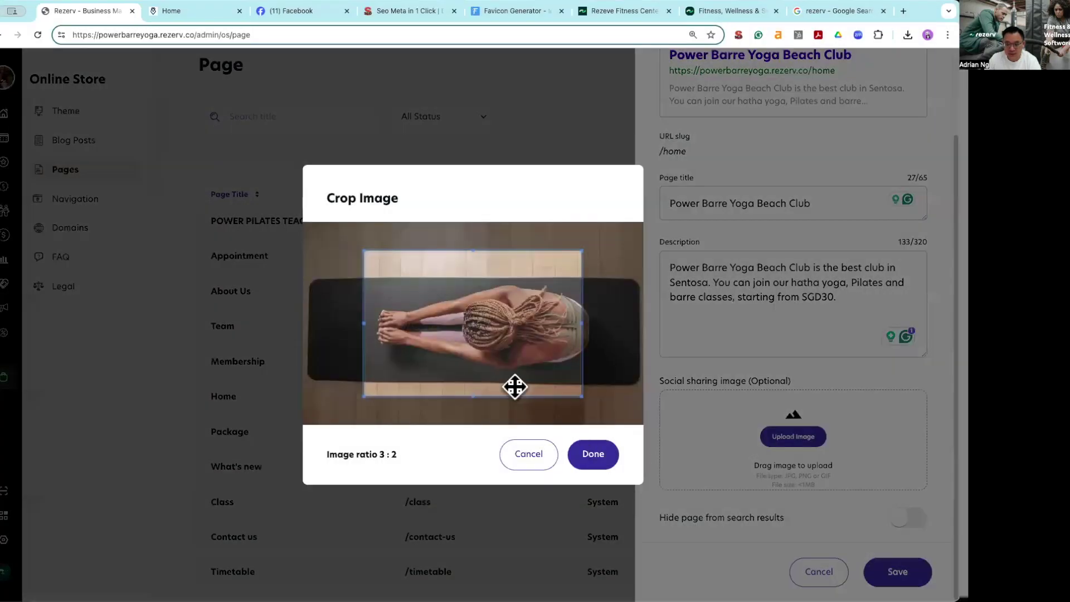
left_click_drag(496, 366, 470, 363)
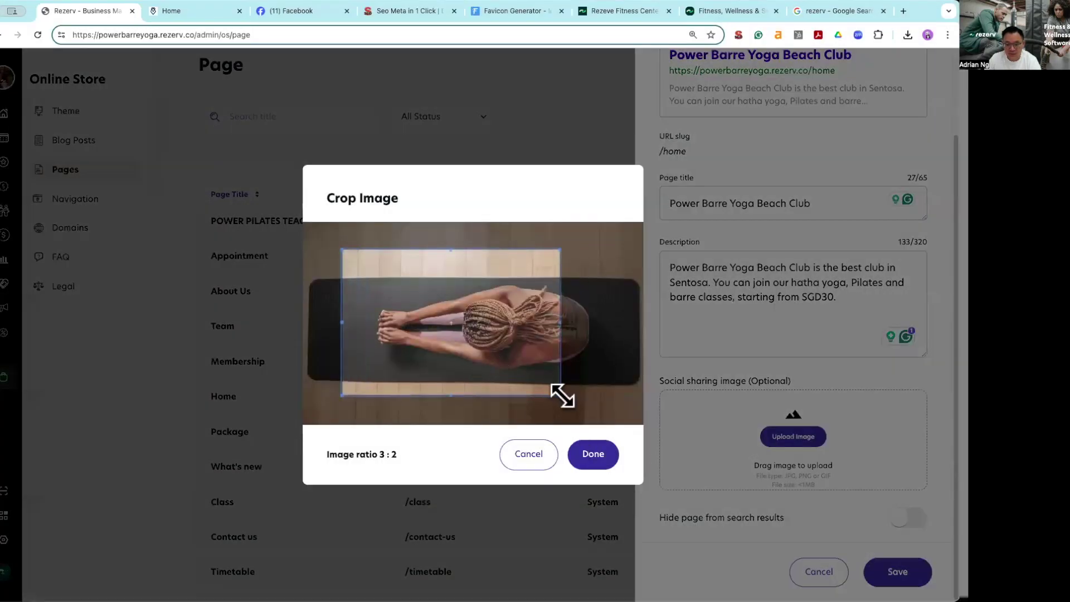
left_click_drag(561, 394, 570, 397)
left_click(593, 454)
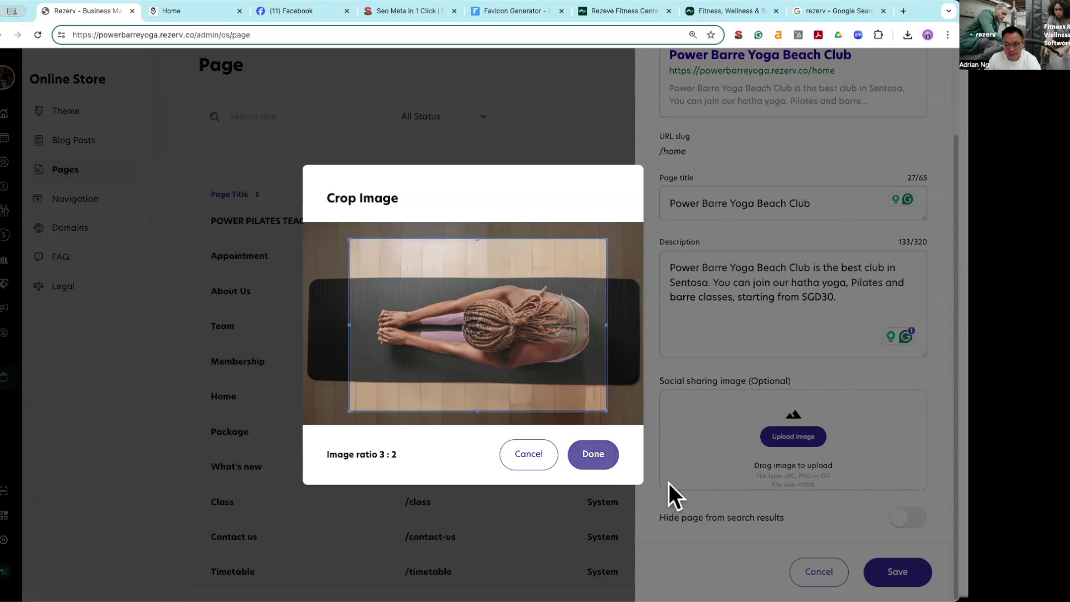
scroll(875, 435, "down", 1)
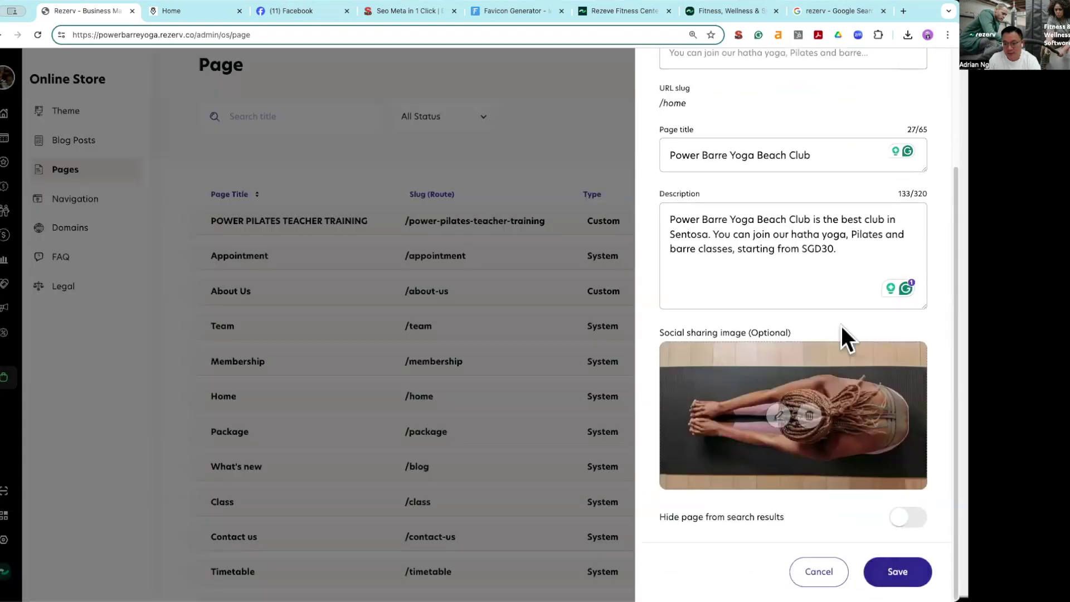
Step: Review the Home page's search preview, title, description and sharing image, and save the SEO settings
scroll(841, 325, "up", 3)
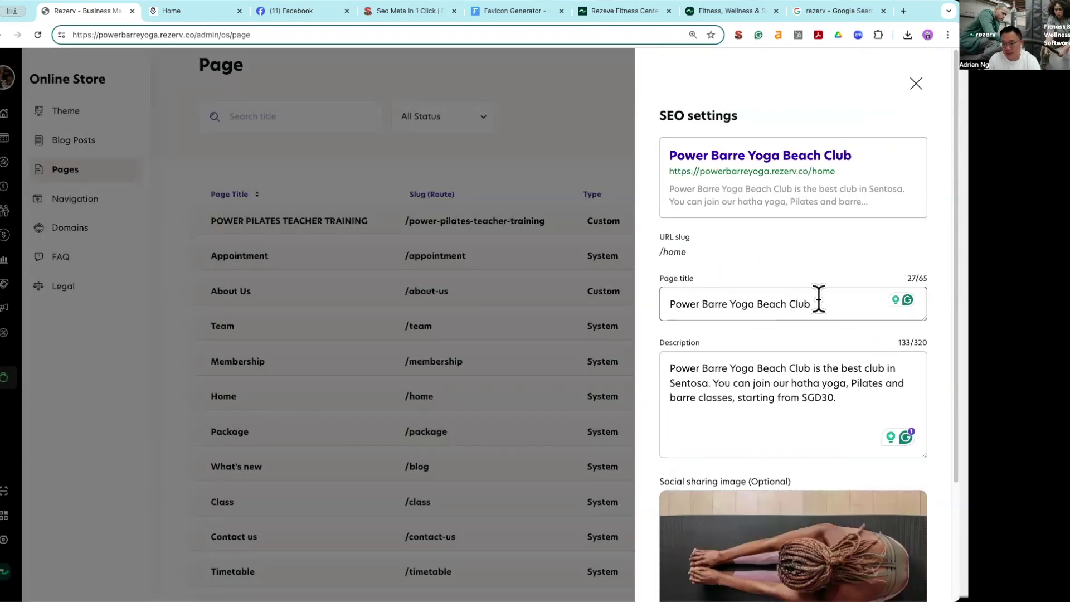
scroll(805, 330, "down", 3)
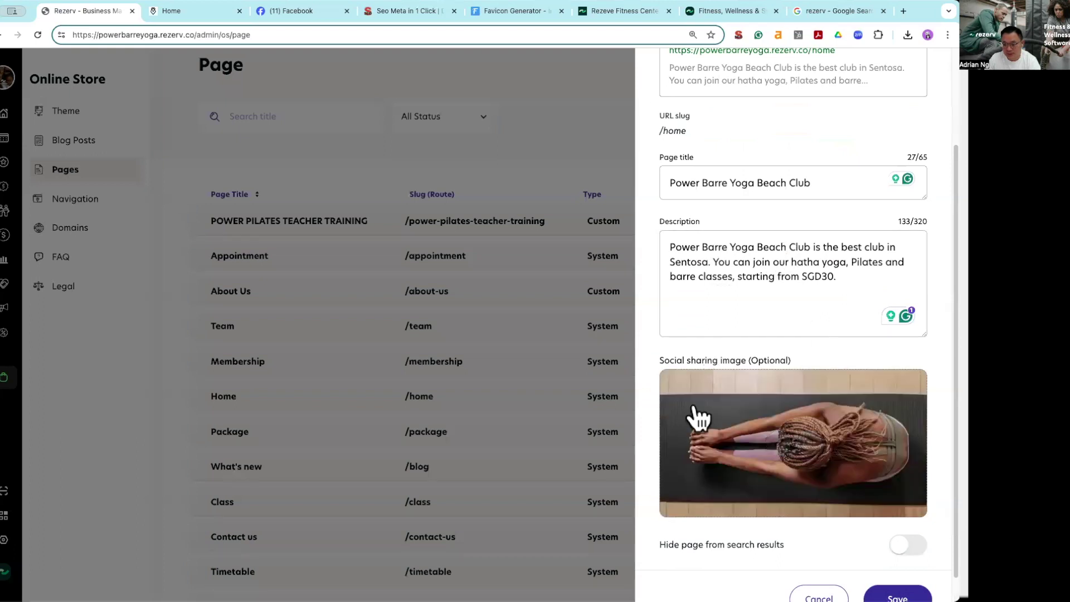
mouse_move(780, 421)
left_click(898, 572)
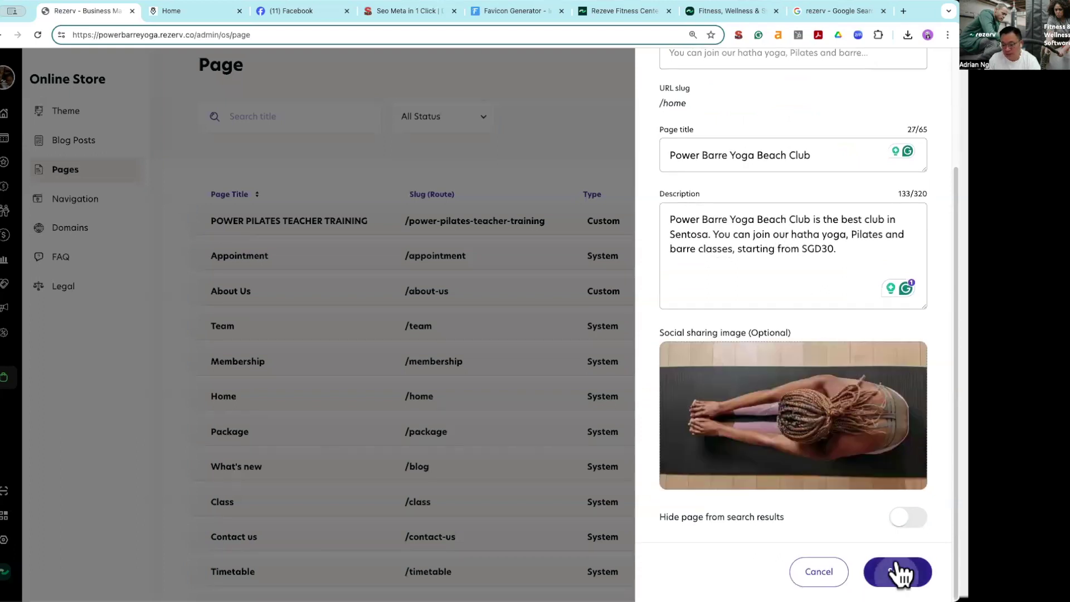
Step: Reload the live Power Barre home page and examine the title and description in its SEO summary
left_click(201, 10)
left_click(37, 36)
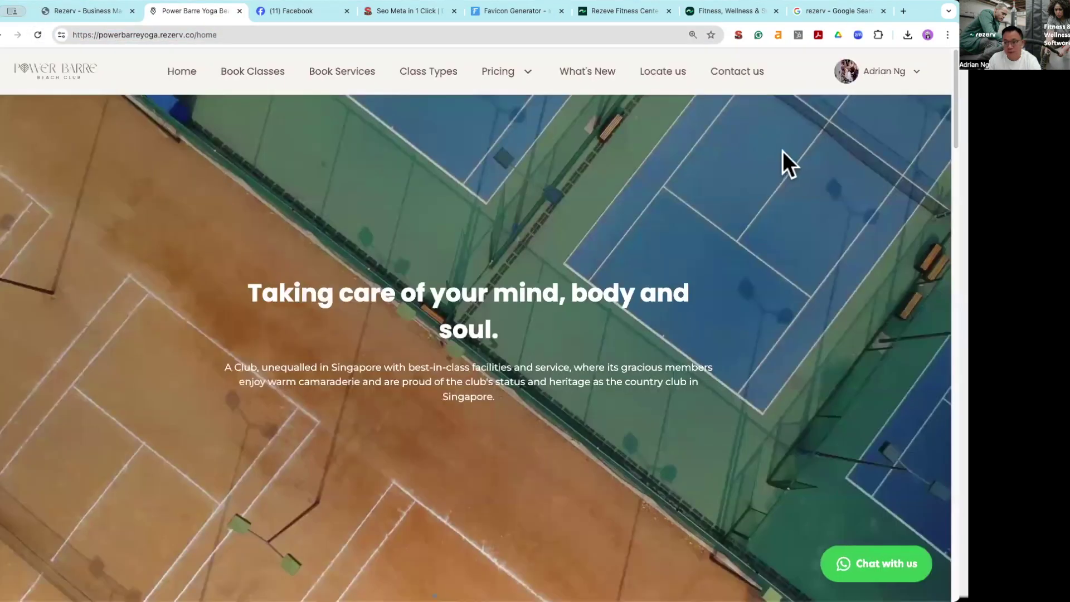
left_click(739, 33)
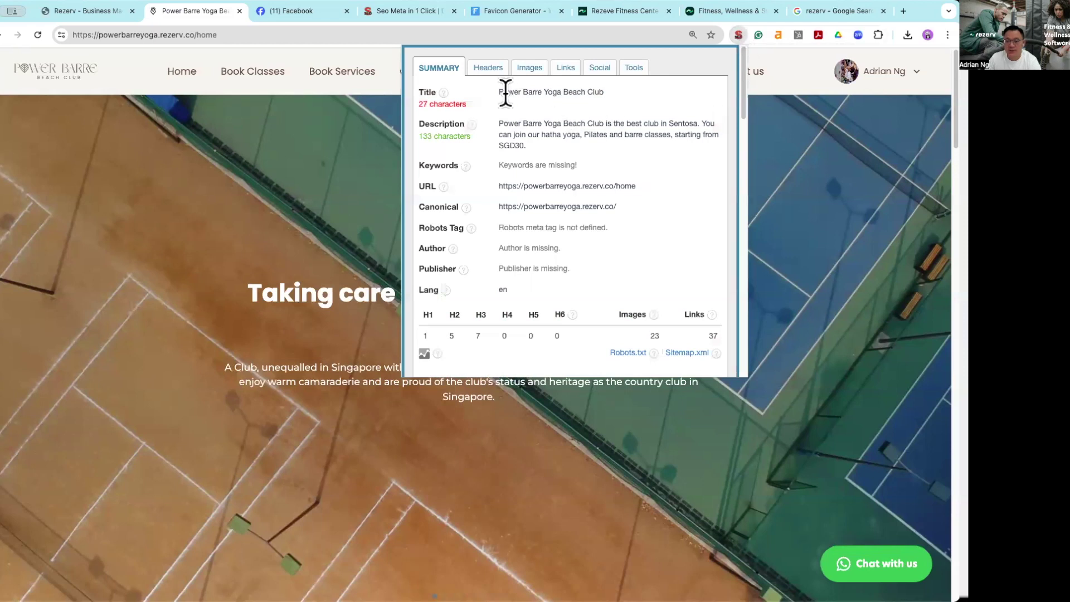
left_click_drag(503, 92, 615, 93)
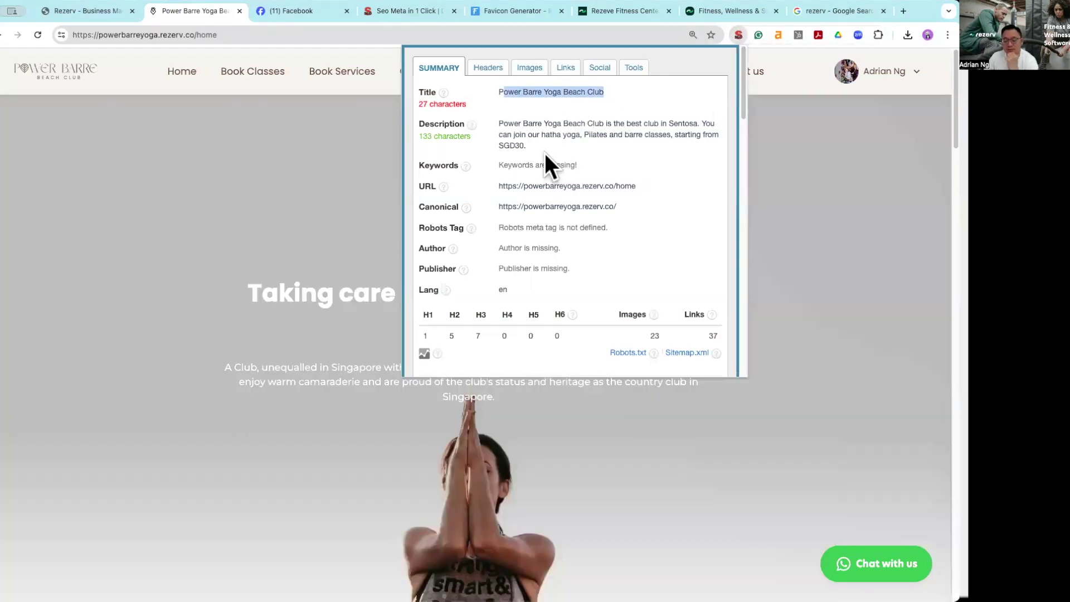
left_click(546, 156)
mouse_move(540, 141)
left_mouse_down()
mouse_move(573, 134)
mouse_move(531, 123)
left_mouse_up()
left_click(619, 125)
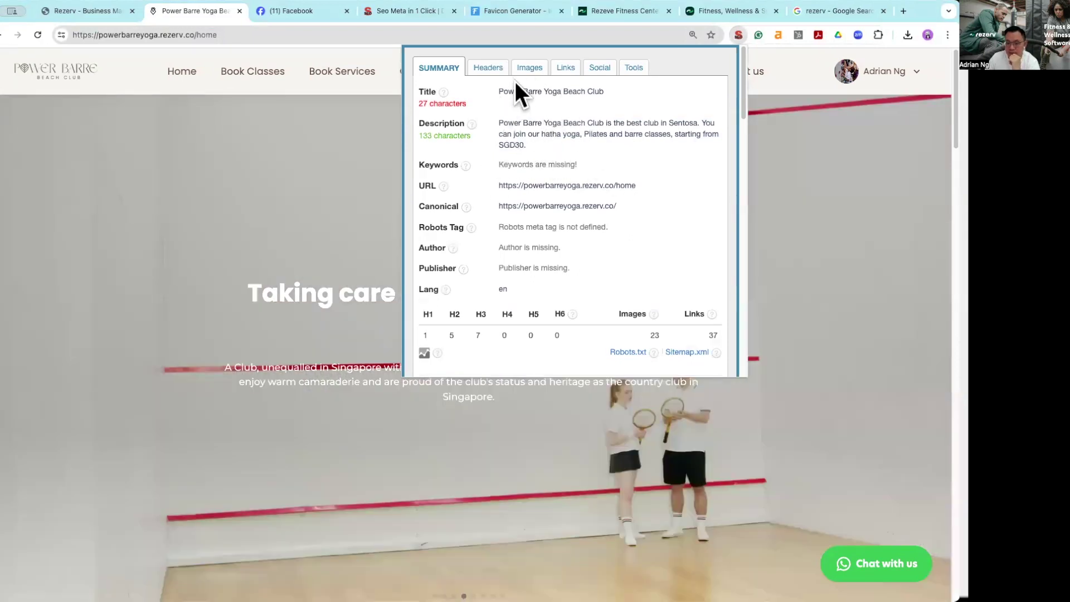
Step: Recheck the live Power Barre home page's title and description text in the SEO meta summary
left_click_drag(595, 163, 498, 162)
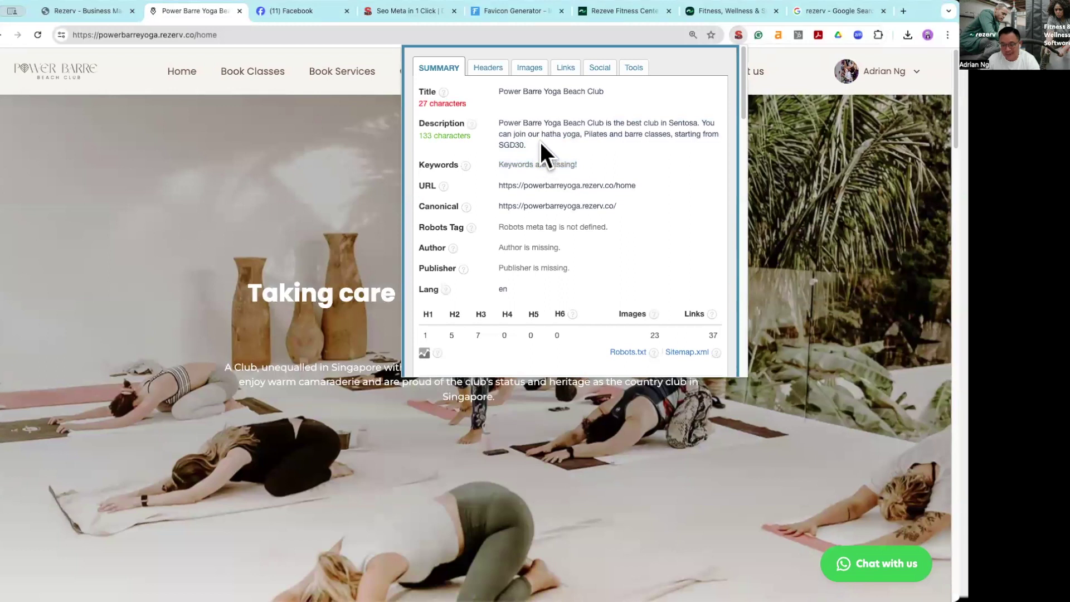
left_click_drag(540, 142, 497, 92)
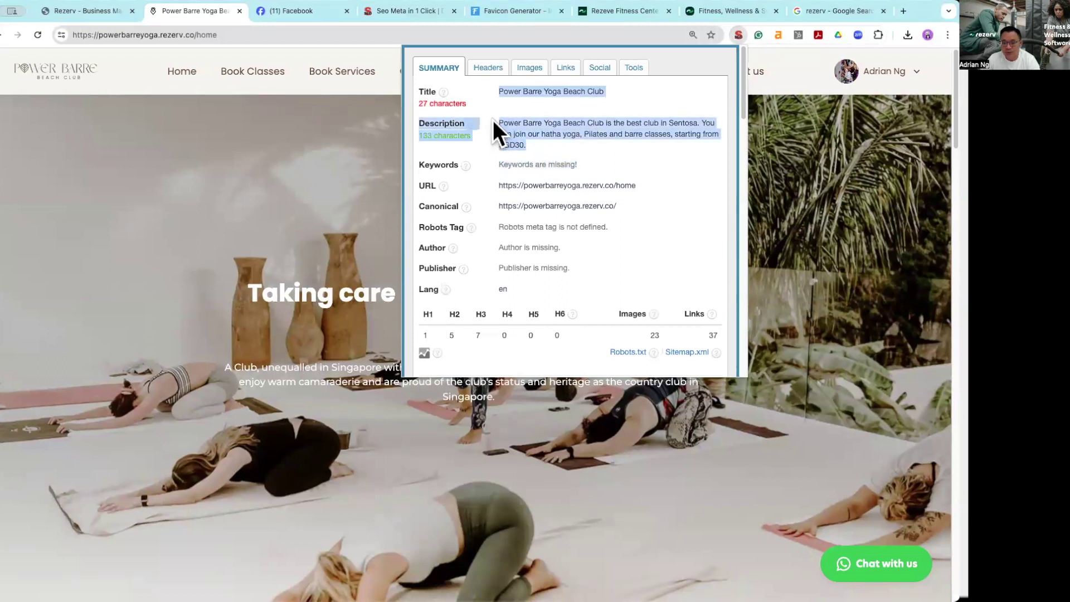
left_click(532, 133)
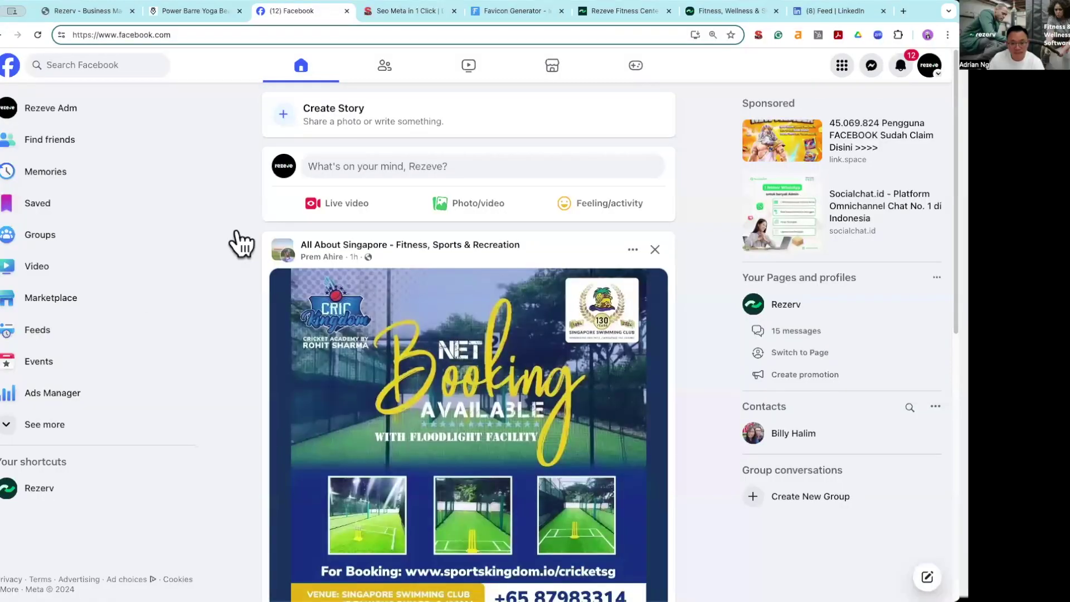
left_click(194, 11)
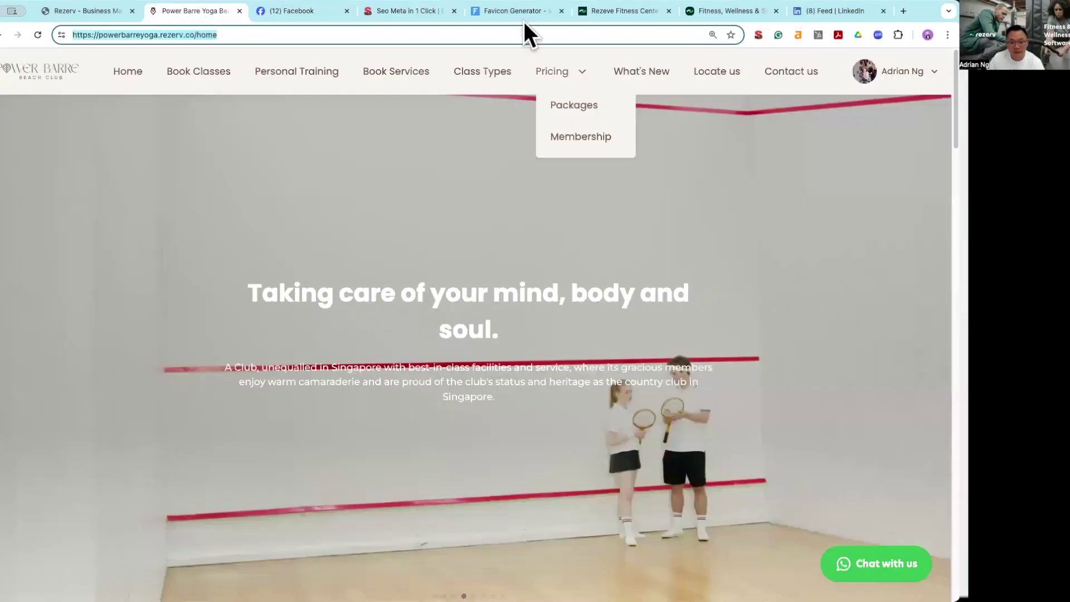
left_click(760, 32)
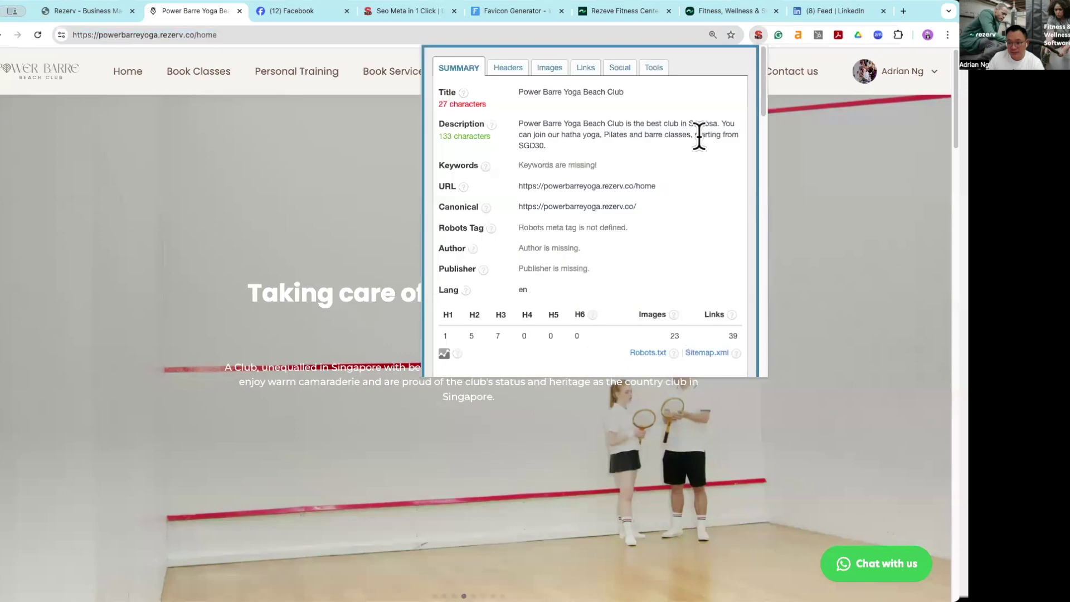
left_click_drag(524, 92, 613, 92)
left_click_drag(524, 123, 565, 136)
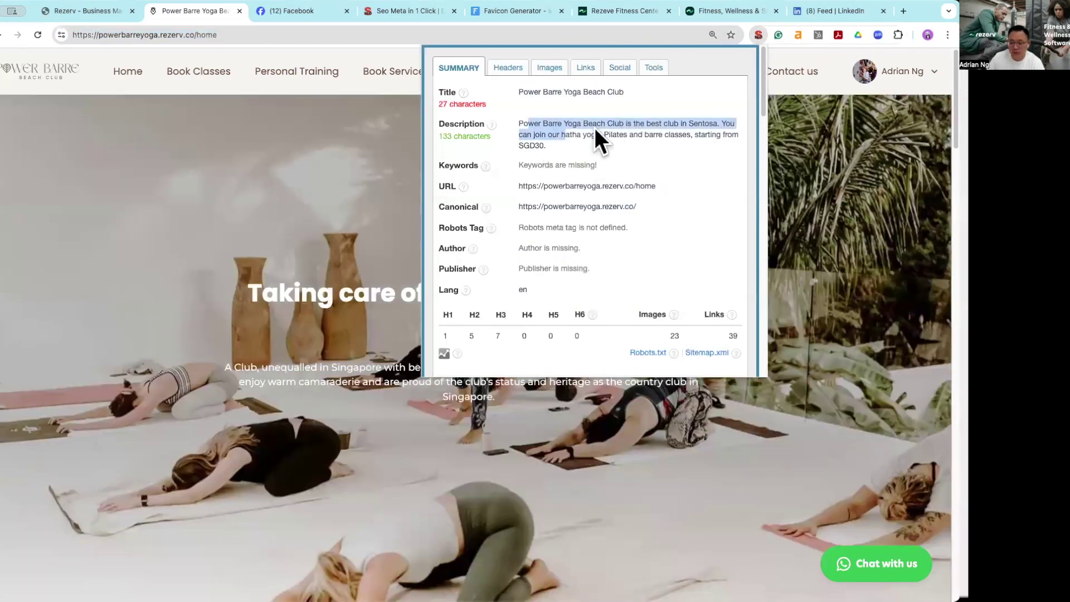
left_click(795, 153)
Step: Copy the live home page's URL and paste it into a new Facebook post to preview the link's image, title and description
left_click(208, 34)
key("ctrl+c")
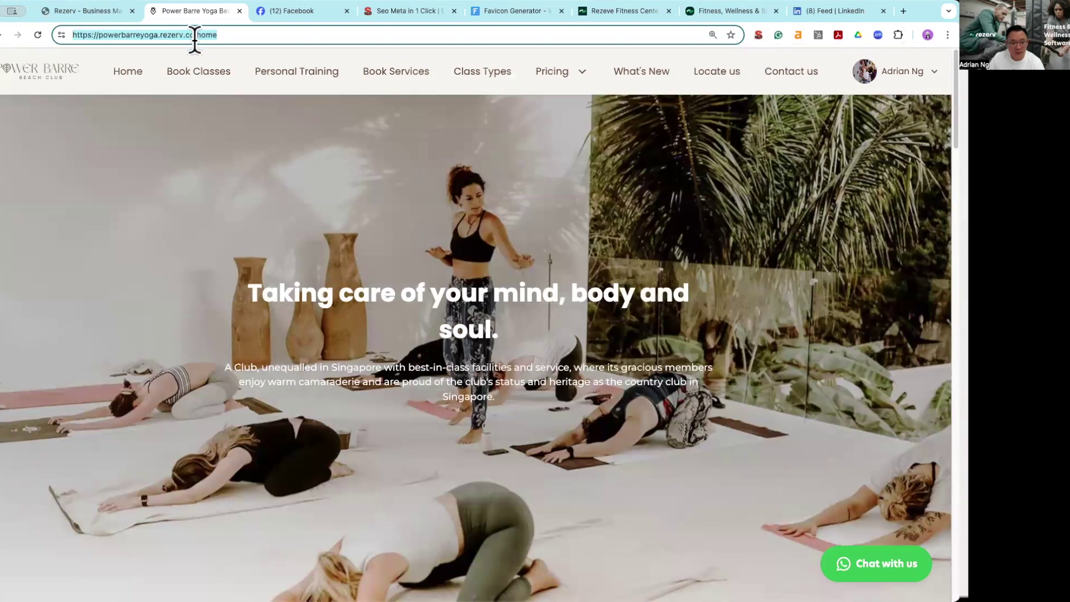
right_click(195, 35)
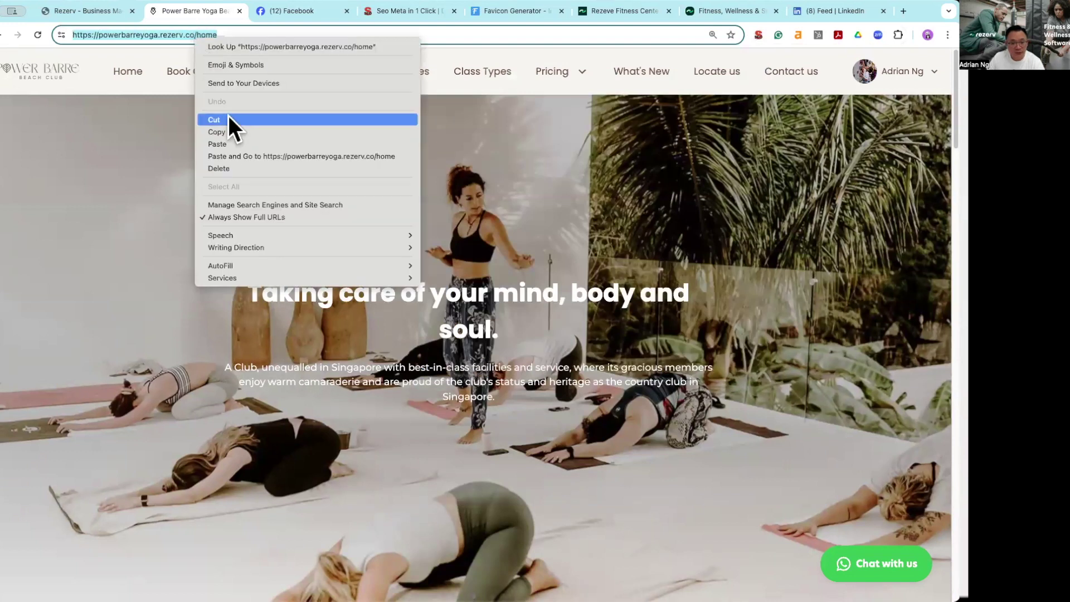
left_click(282, 19)
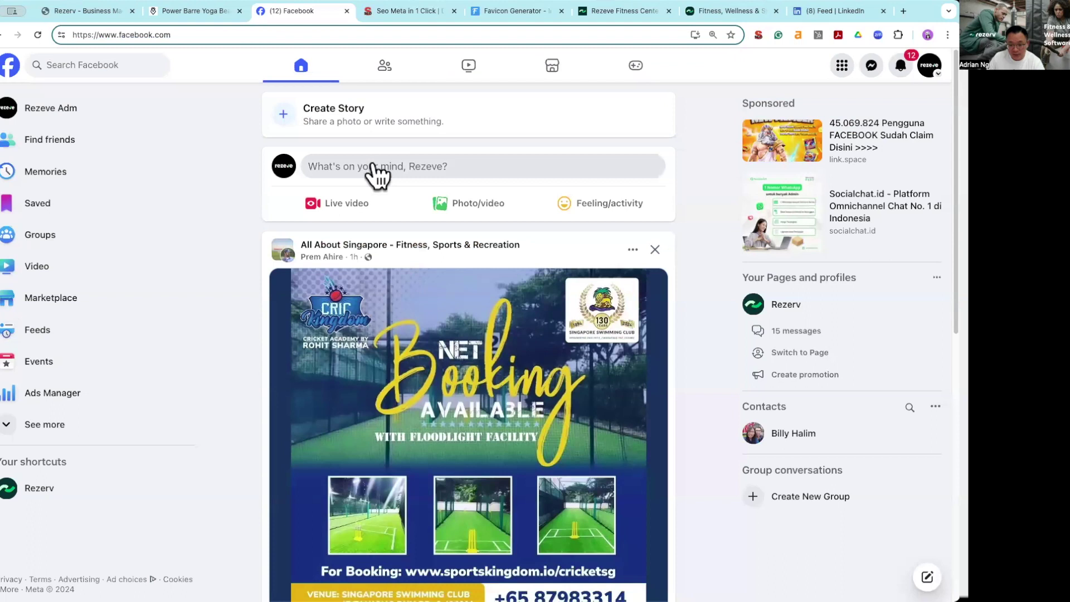
left_click(367, 167)
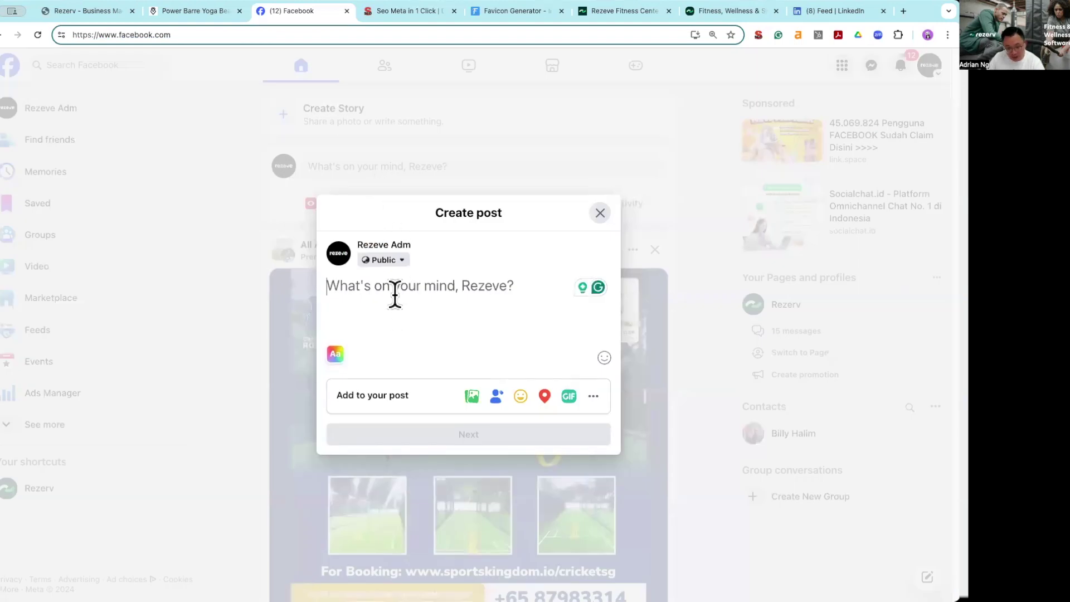
key("ctrl+v")
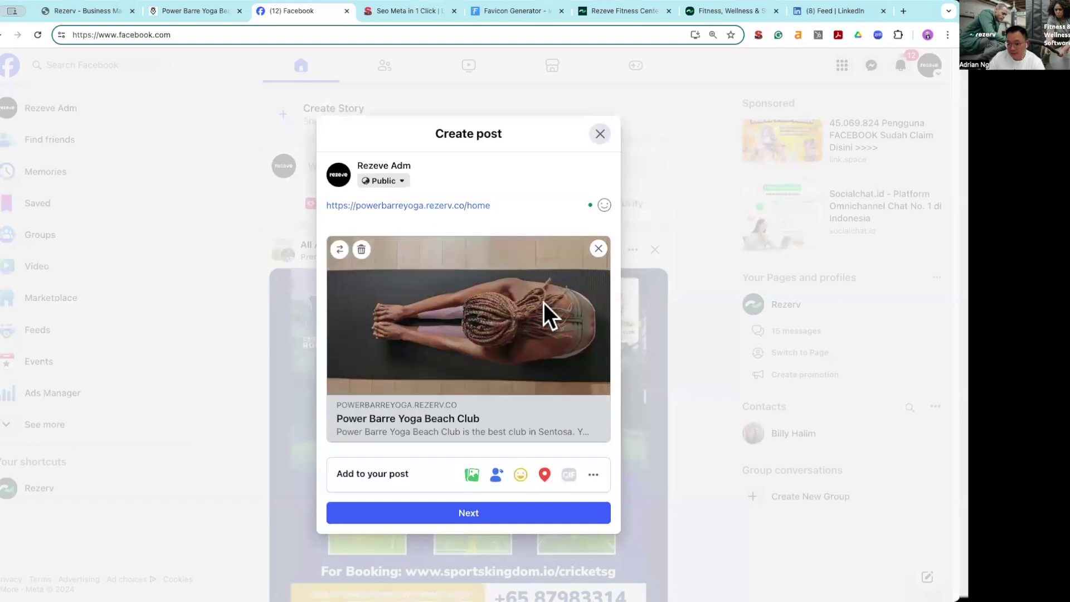
triple_click(505, 205)
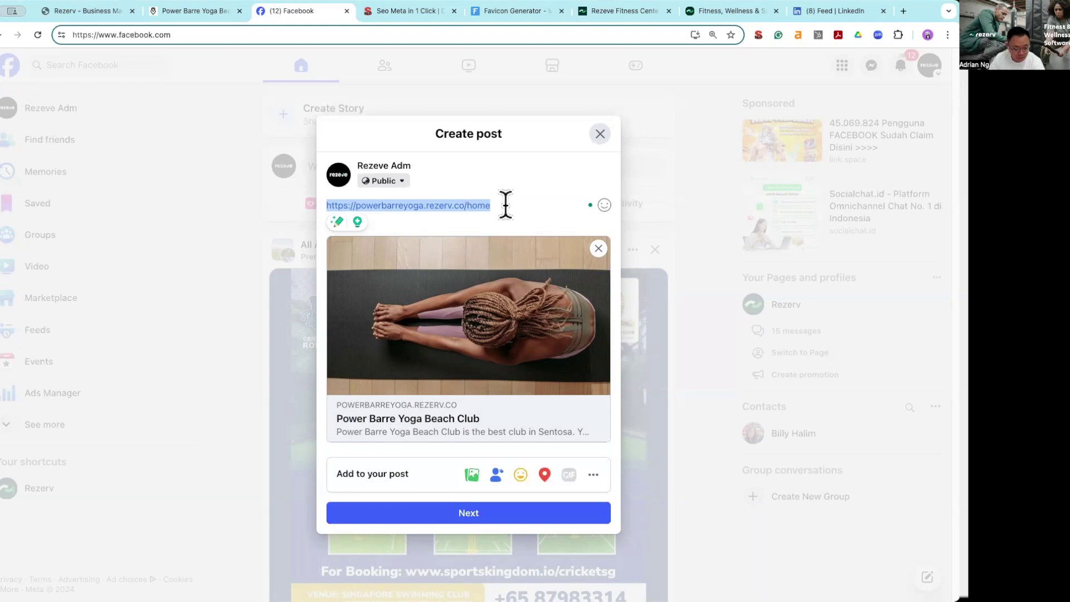
mouse_move(485, 296)
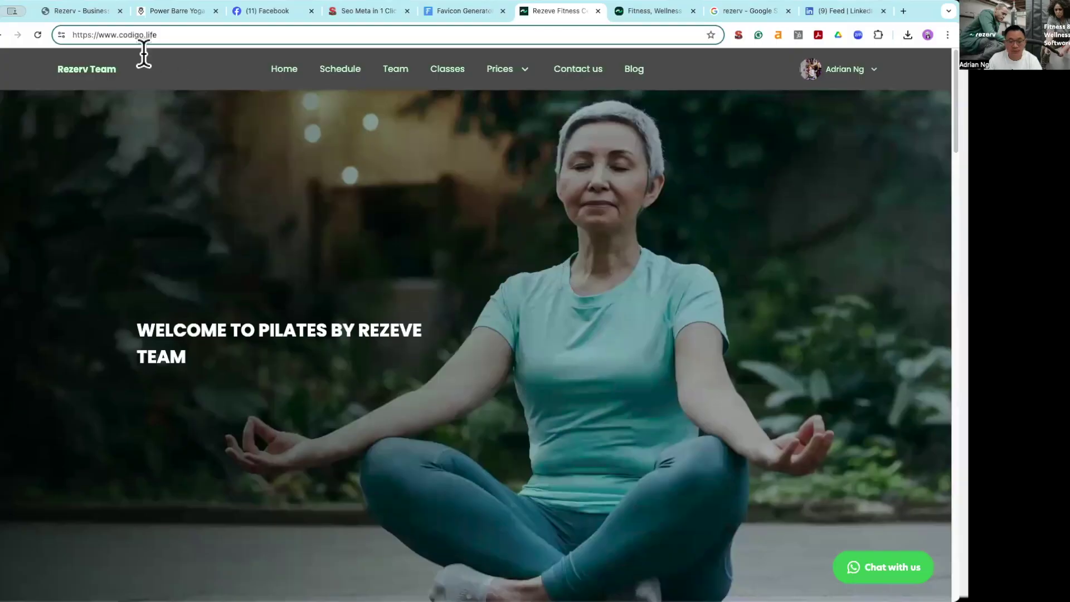
Step: Compare the custom domain address of the codigo.life site with the Power Barre store's default rezerv.co address
left_click(156, 35)
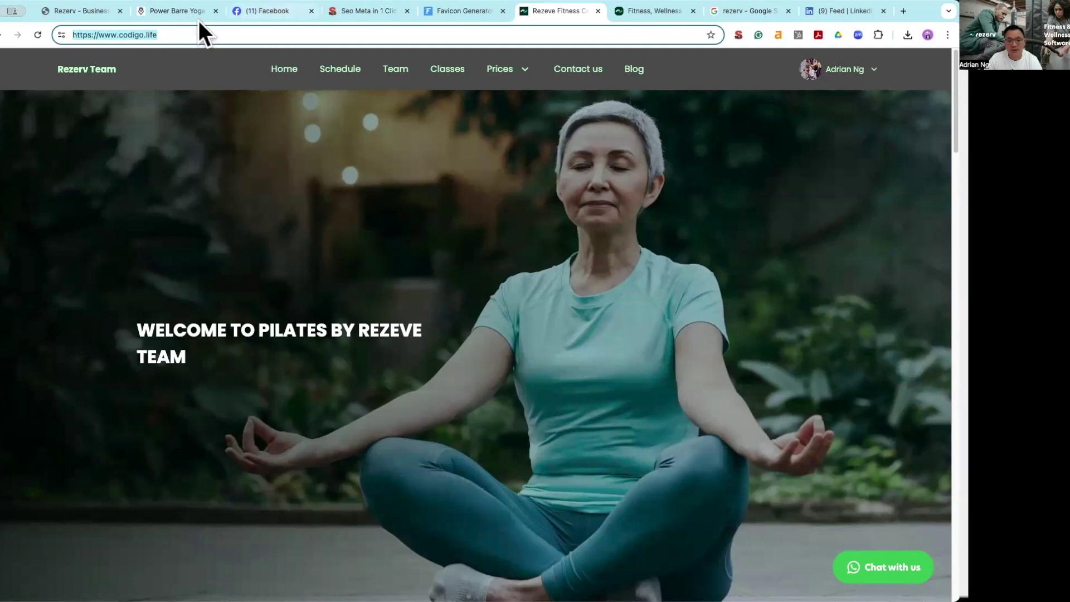
left_click(177, 11)
left_click(136, 36)
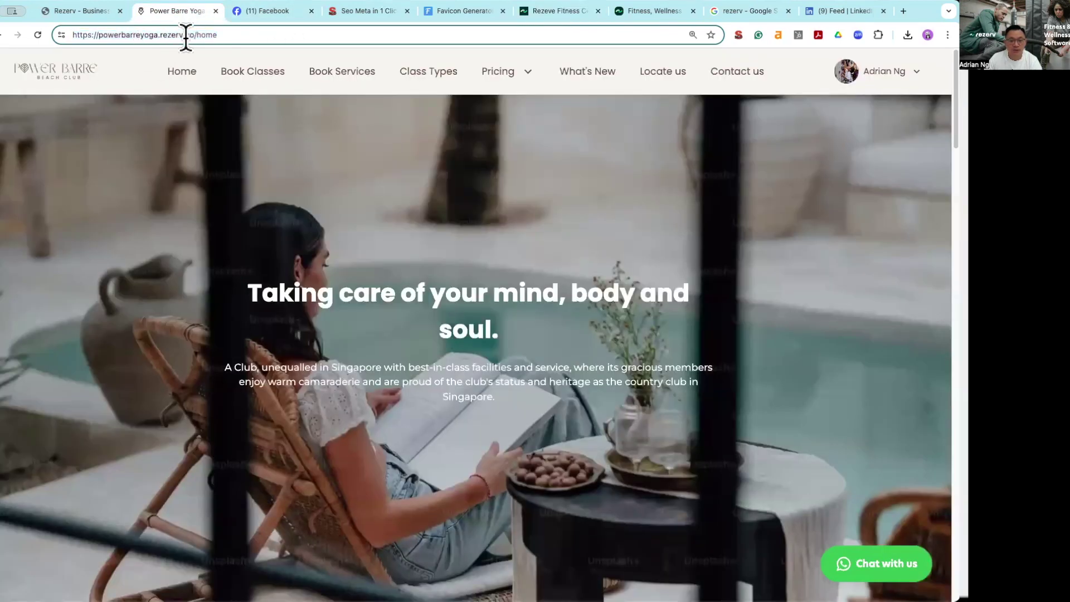
triple_click(203, 34)
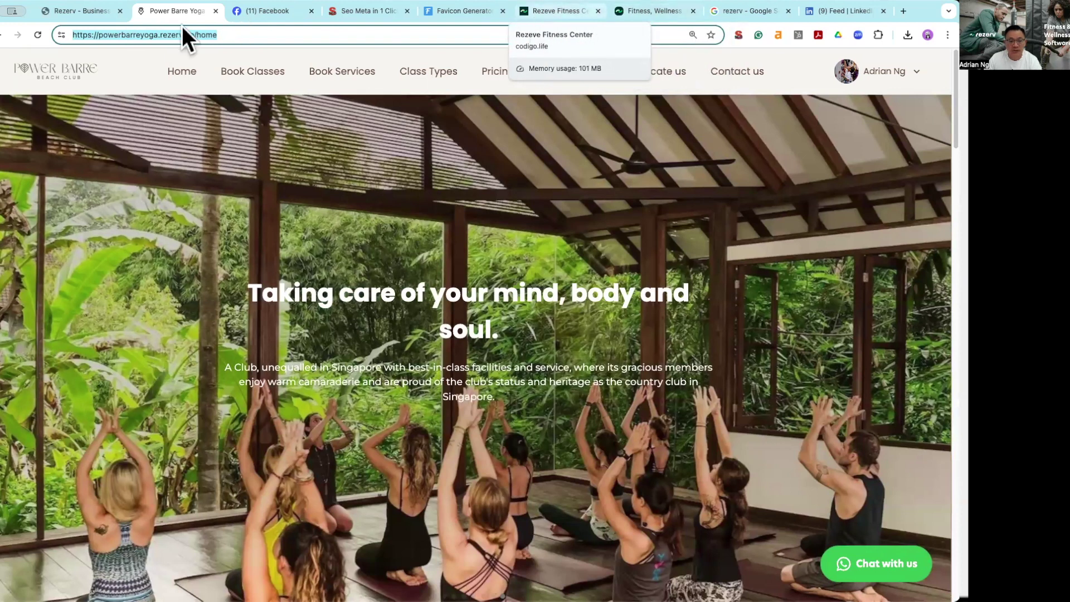
key("super+6")
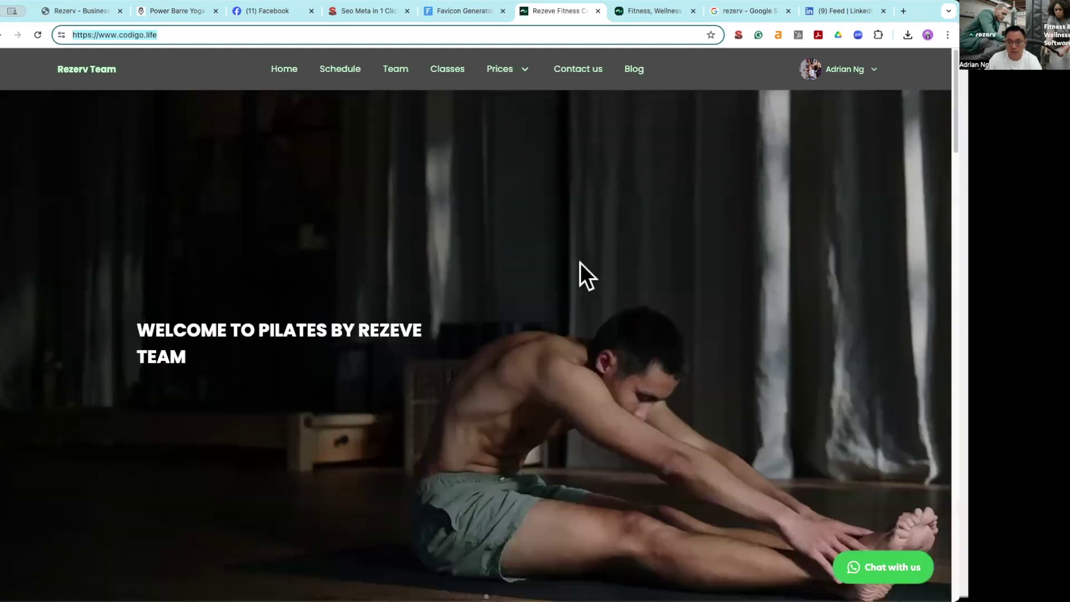
Step: Open the form for connecting an existing domain in the online store's domain settings
left_click(89, 12)
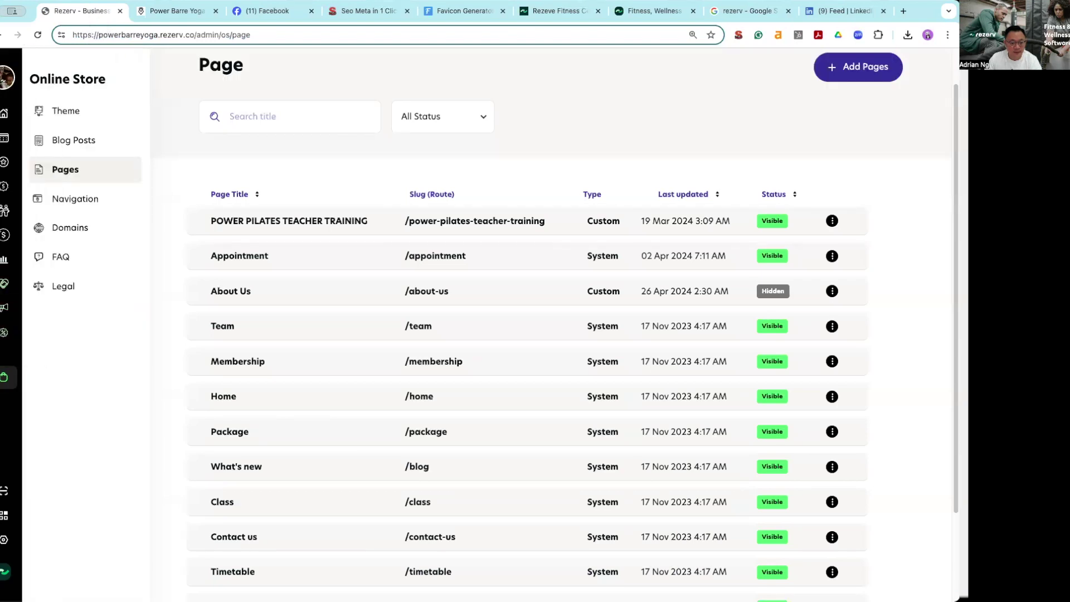
left_click(12, 377)
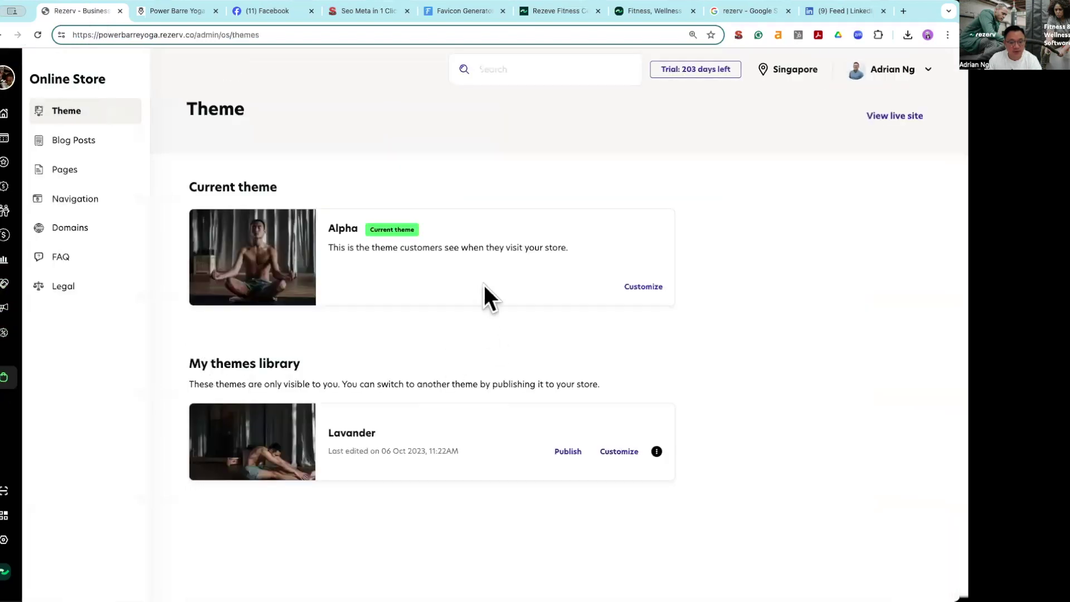
left_click(87, 228)
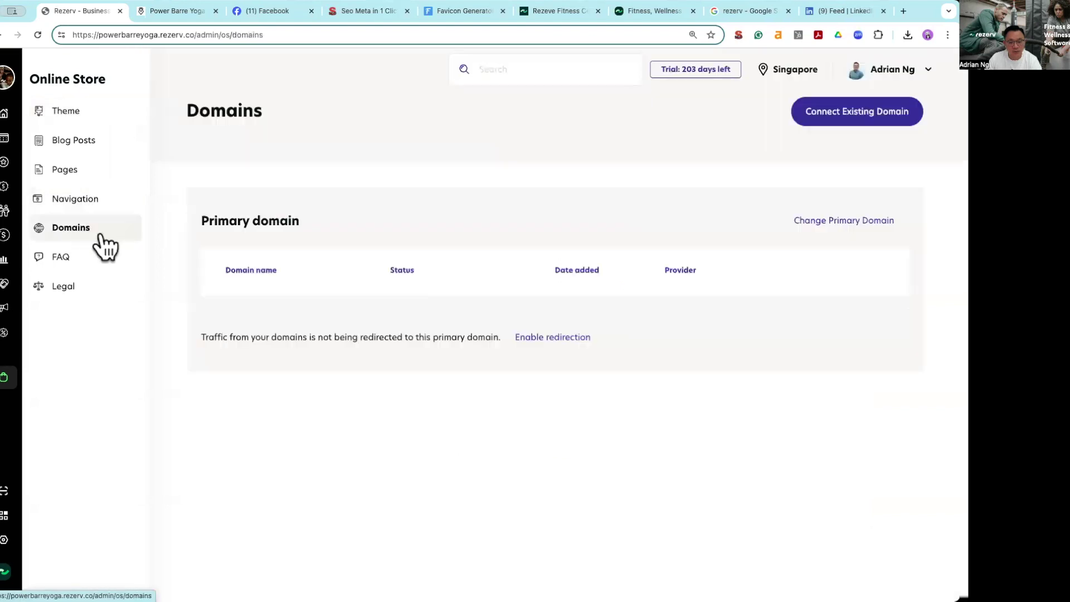
left_click(822, 118)
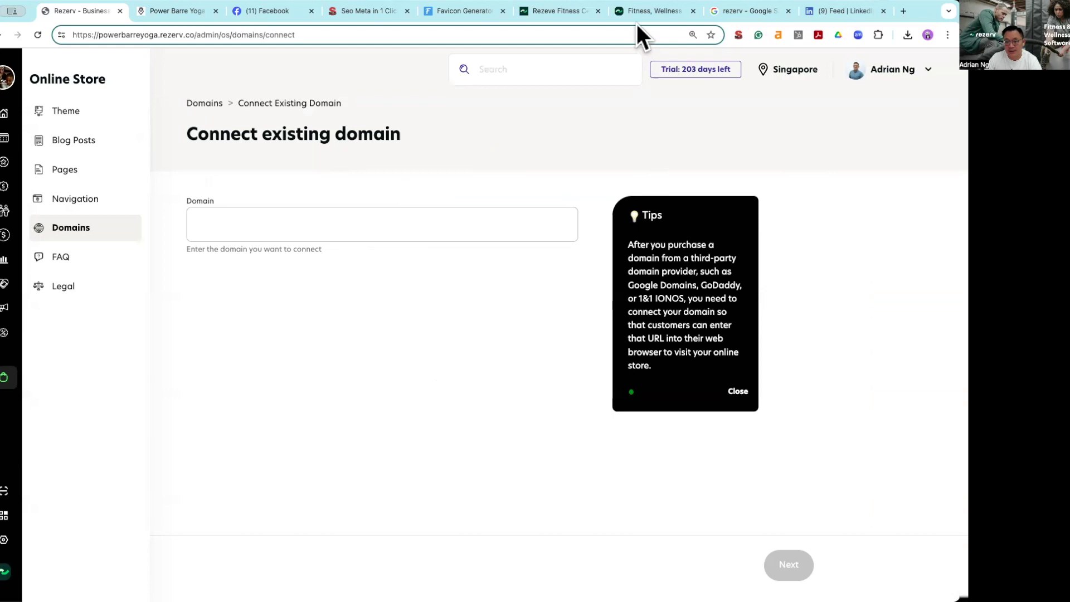
Step: View the codigo.life address once more and return to the Power Barre live site to contrast its address
left_click(563, 11)
left_click(132, 34)
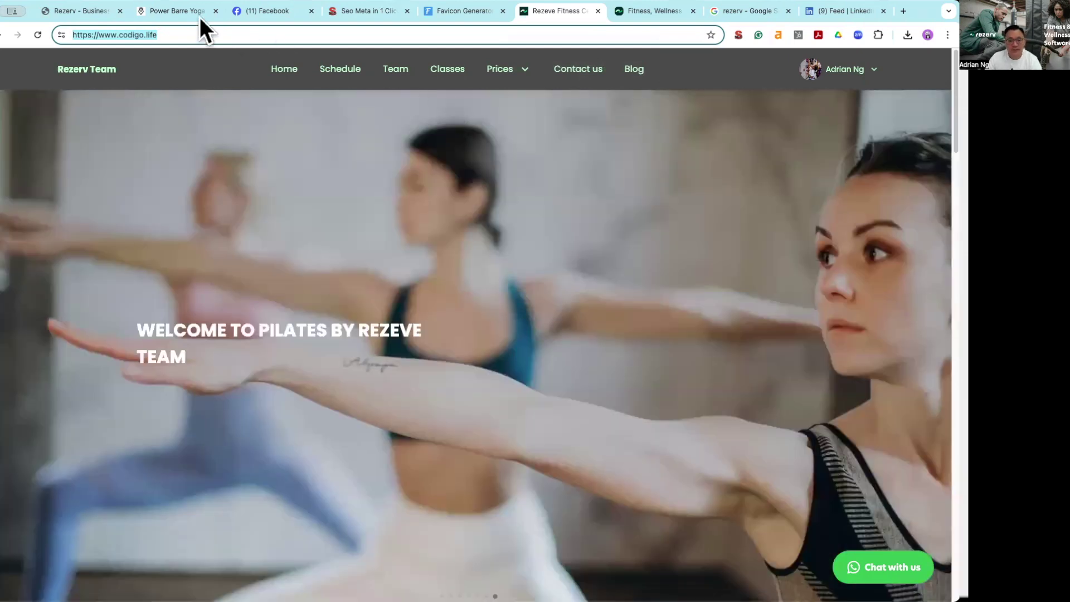
left_click(169, 11)
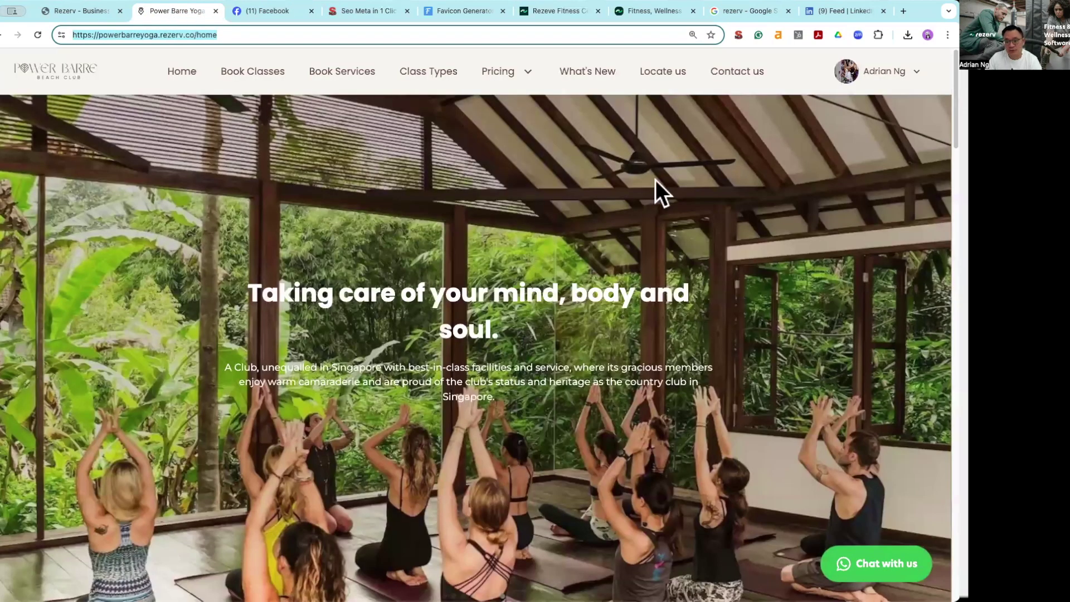
Step: Open the article "Finding Joy in Shuttlecocks: A Journey Through Badminton" from What's New and examine its layout, text and sharing links
left_click(585, 83)
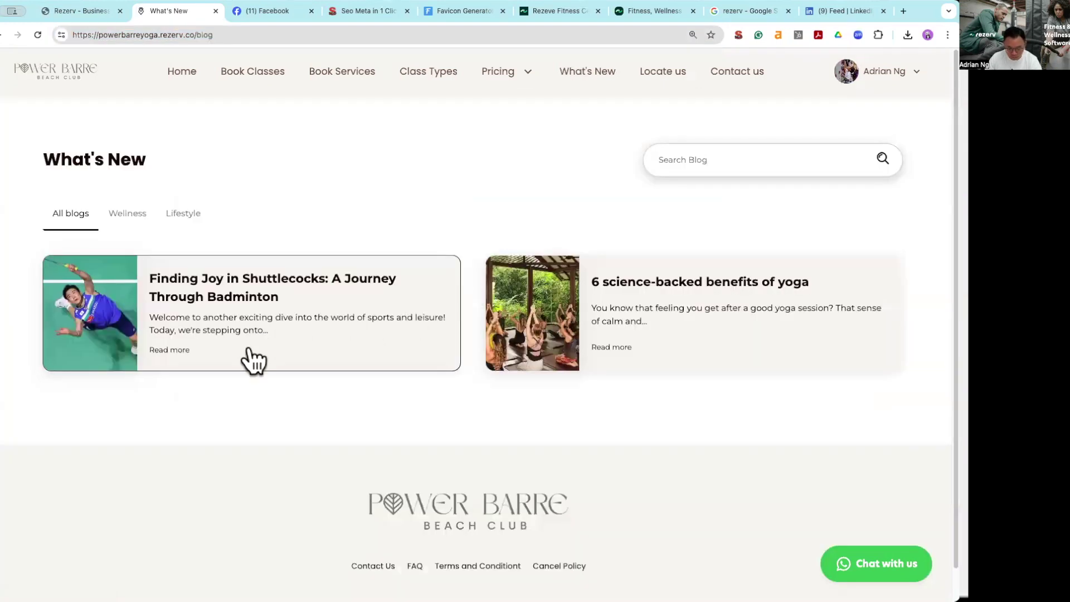
left_click(285, 352)
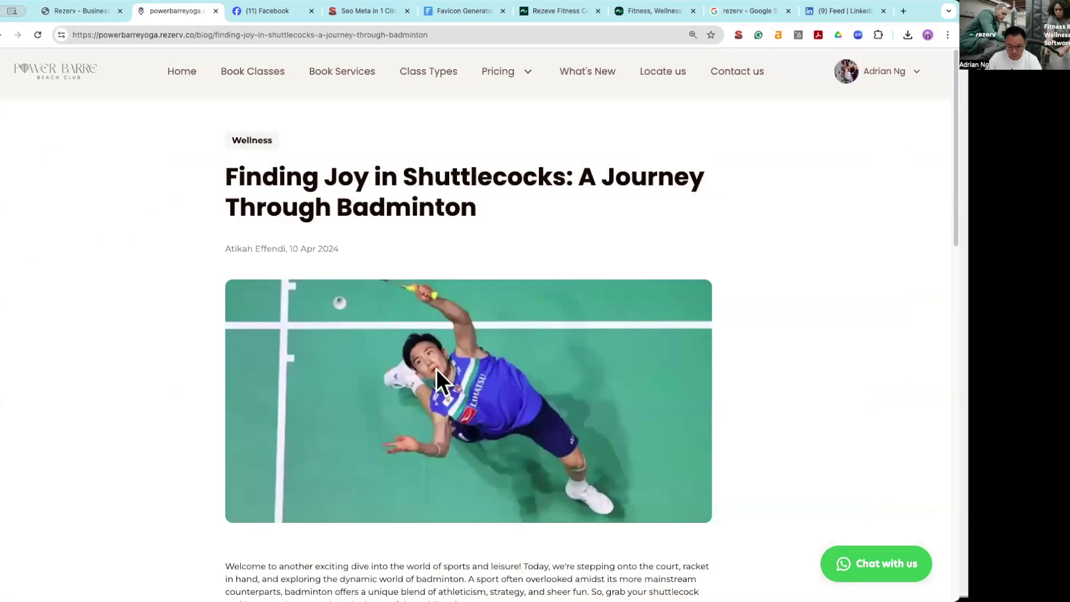
scroll(570, 386, "down", 5)
scroll(569, 385, "down", 4)
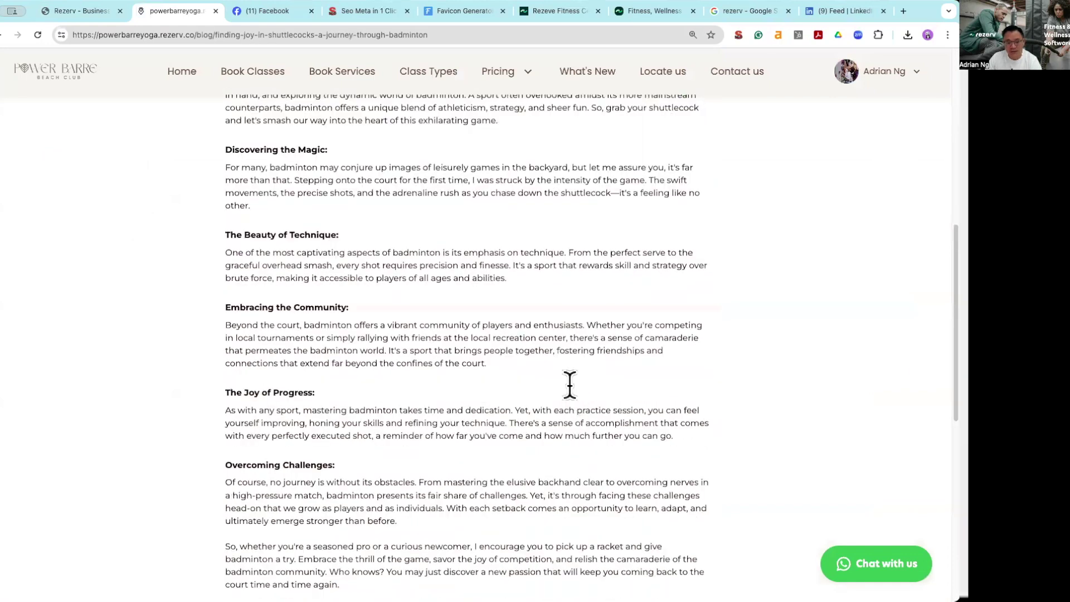
scroll(570, 385, "down", 15)
scroll(570, 384, "up", 20)
scroll(289, 242, "down", 4)
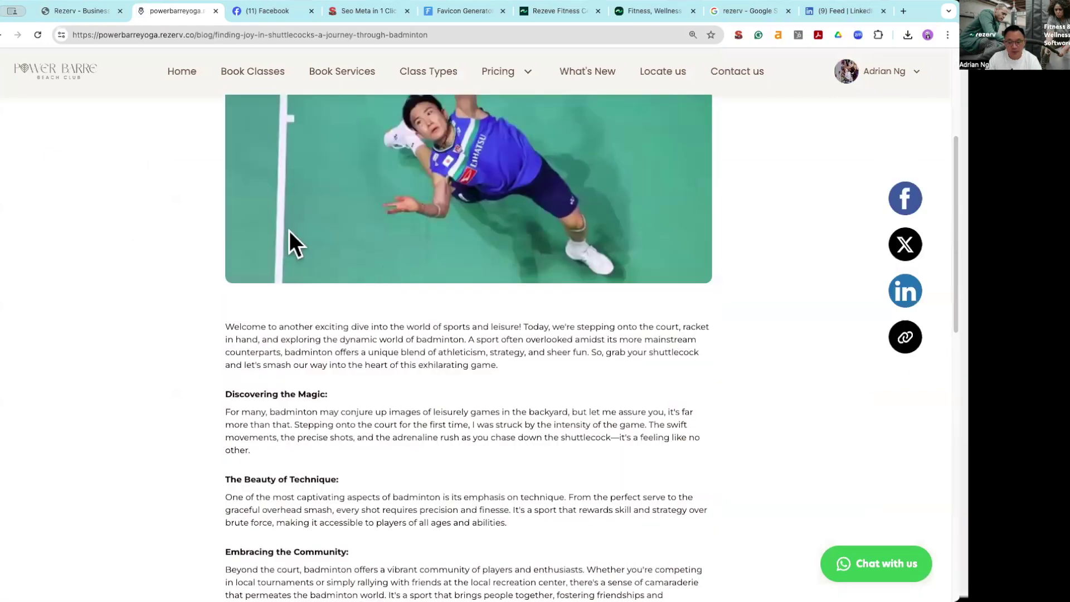
scroll(506, 420, "down", 5)
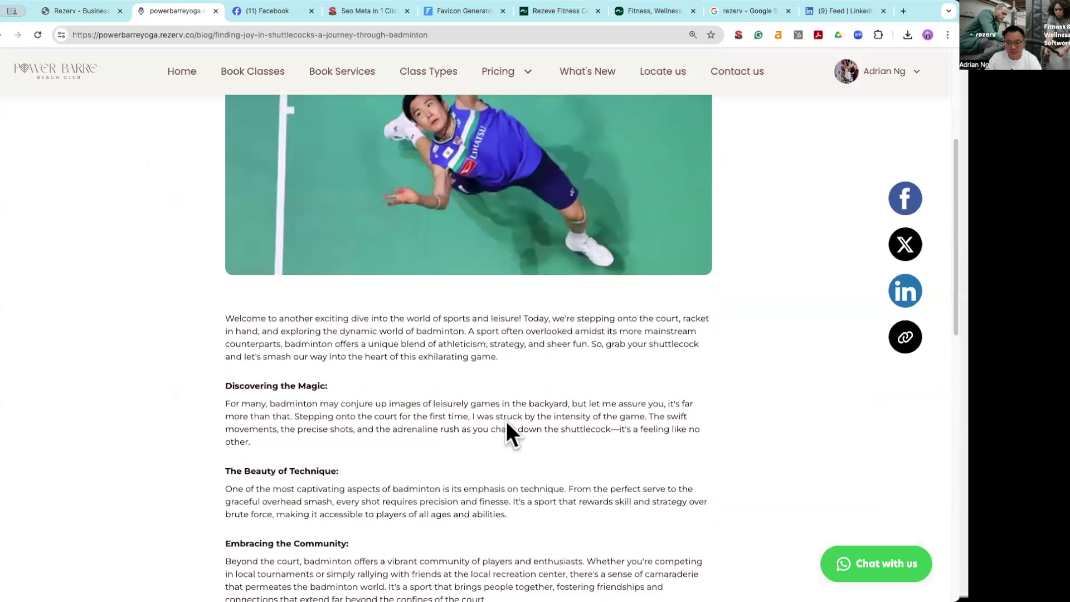
scroll(433, 313, "up", 5)
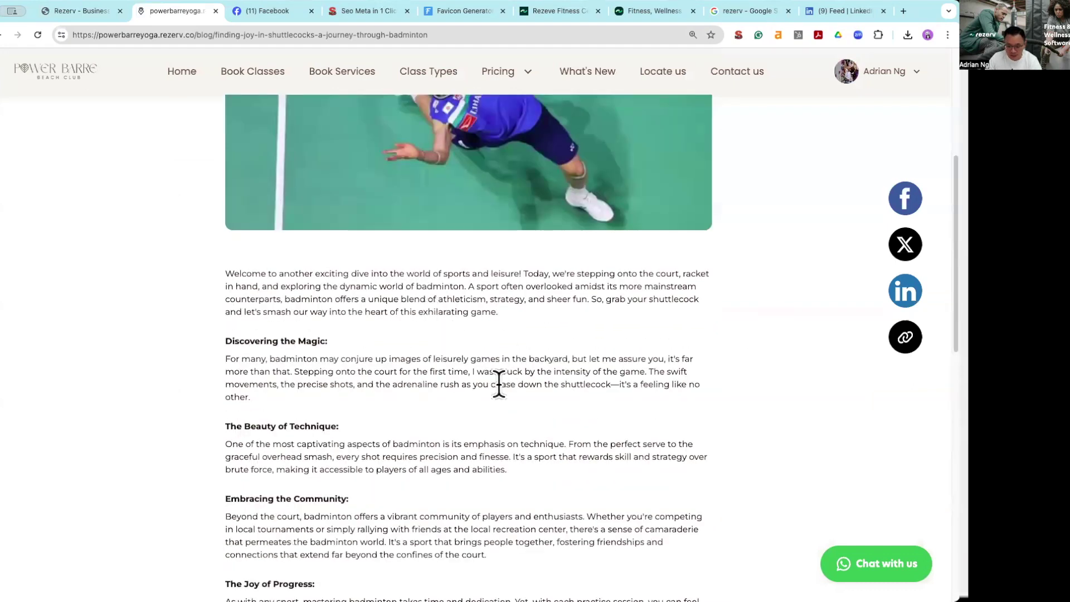
scroll(369, 325, "up", 1)
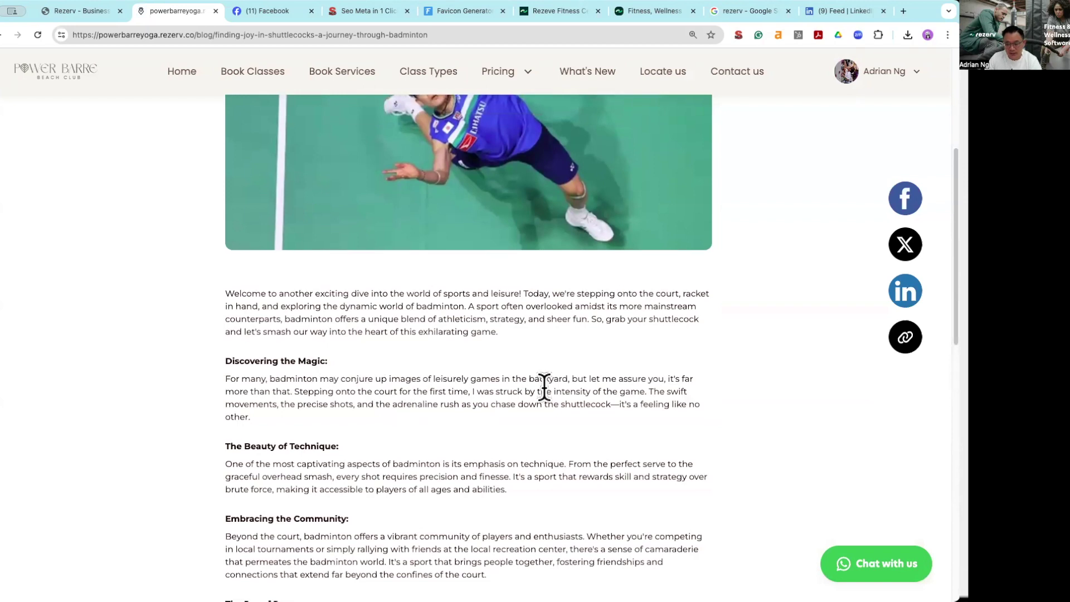
scroll(544, 382, "down", 4)
scroll(533, 380, "up", 9)
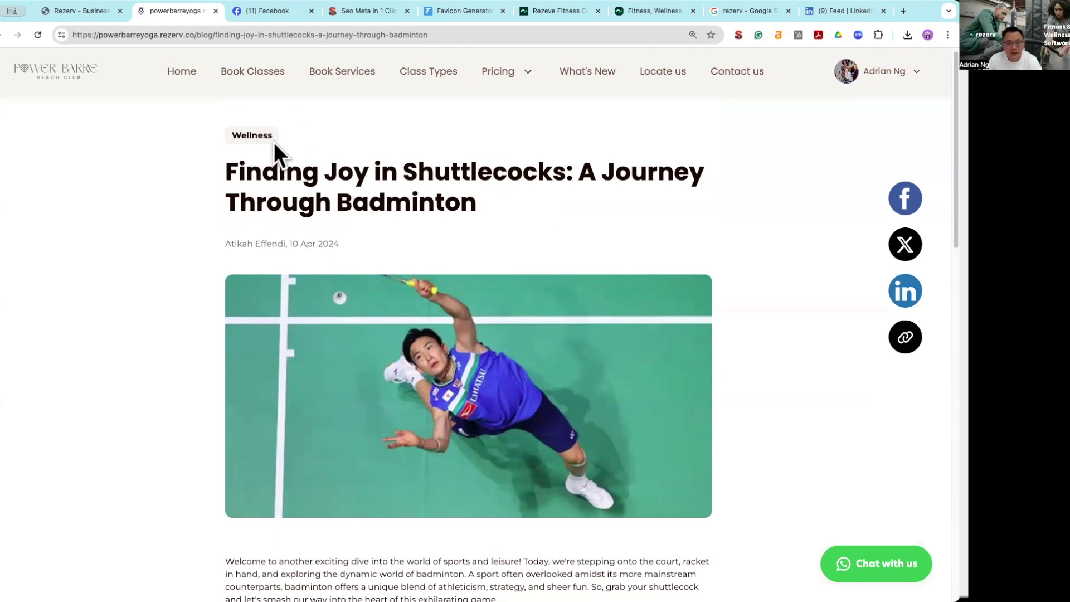
Step: Open the online store's blog posts in the Rezerv admin and look into the blog type management
left_click(71, 14)
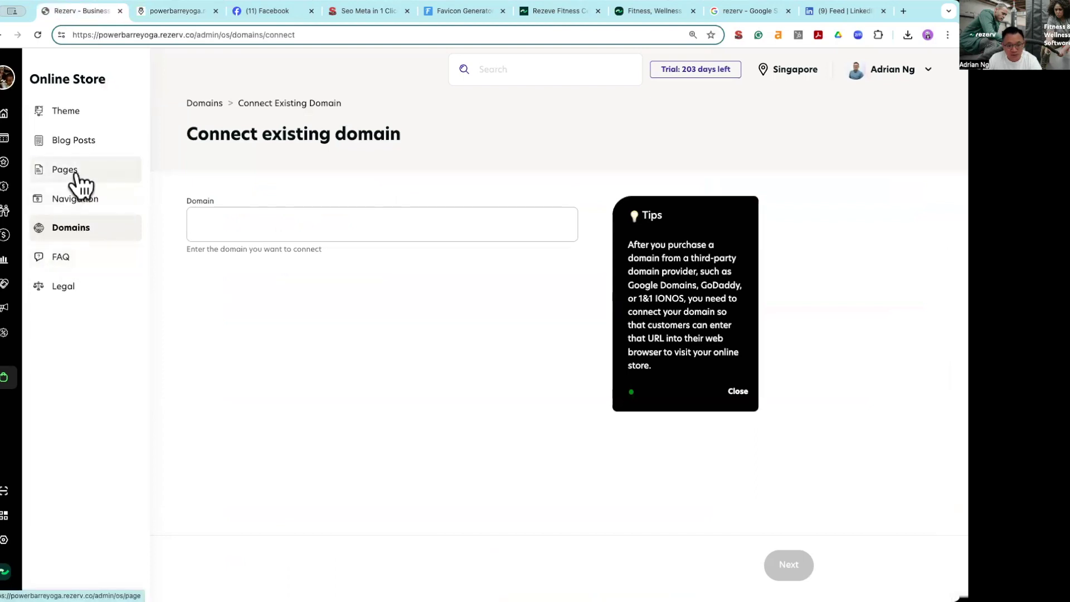
left_click(79, 143)
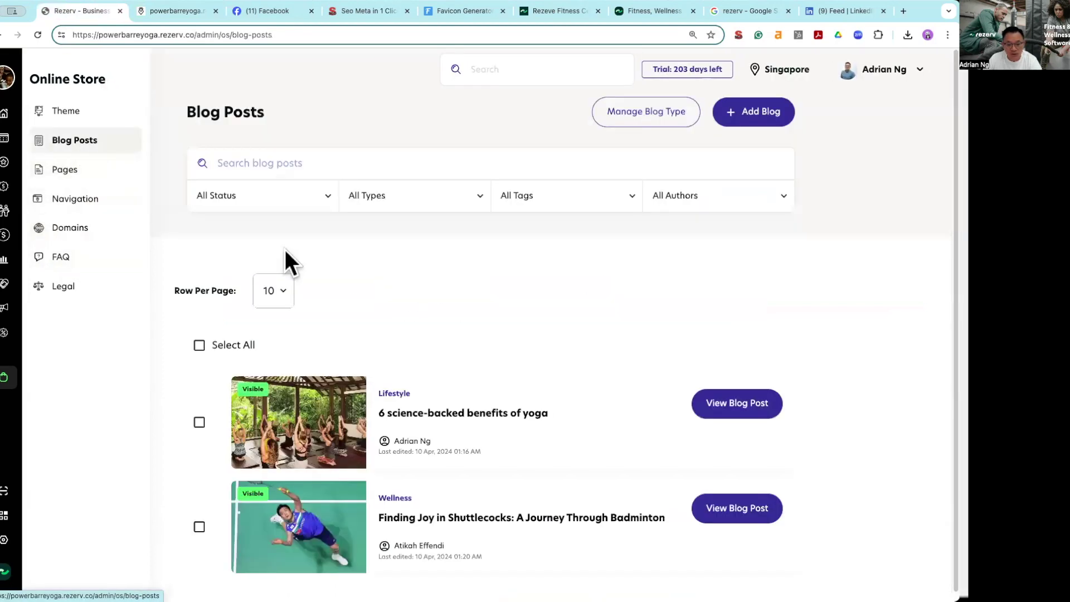
left_click(624, 121)
scroll(341, 363, "down", 1)
double_click(222, 336)
left_click(211, 474)
Step: Return to the live badminton article and examine its category label, closing text and related articles
left_click(177, 8)
scroll(377, 255, "down", 1)
scroll(258, 148, "up", 1)
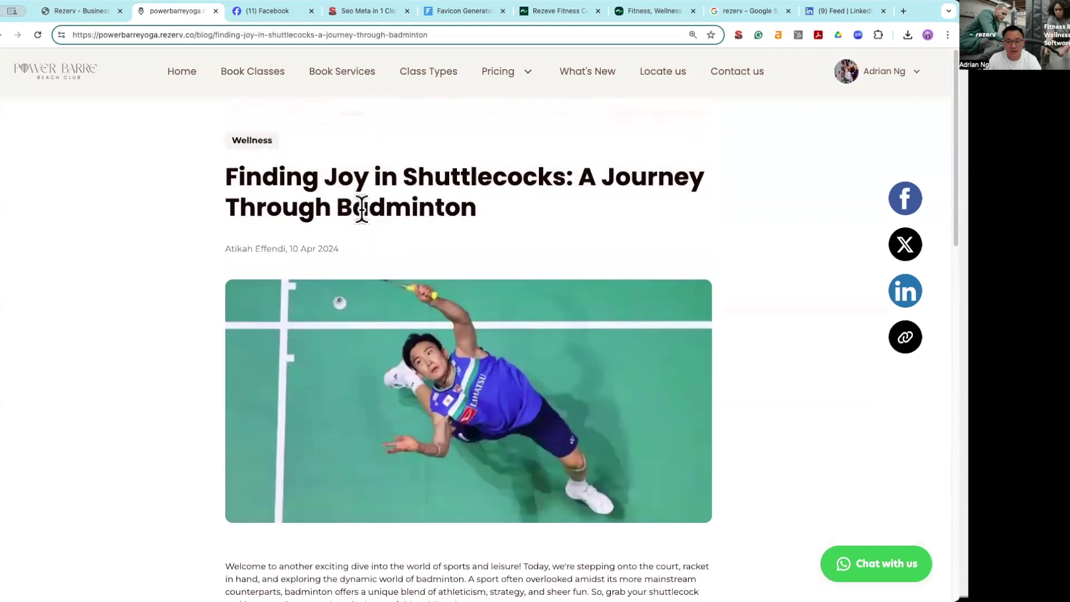
scroll(358, 216, "down", 15)
scroll(437, 318, "up", 4)
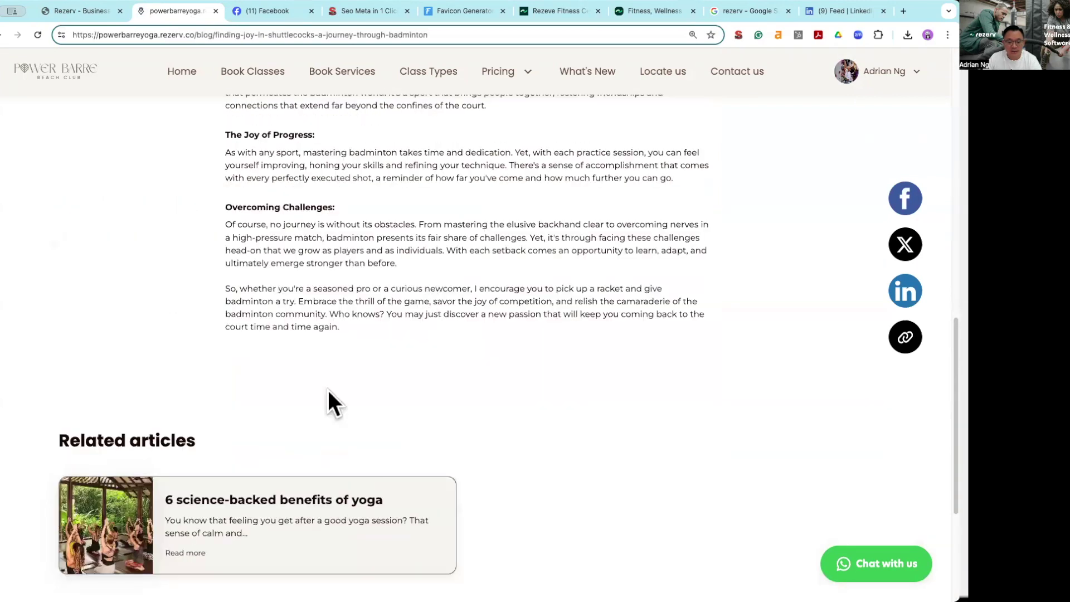
Step: Open the related article "6 science-backed benefits of yoga" and look through its category label, text and links
left_click(226, 509)
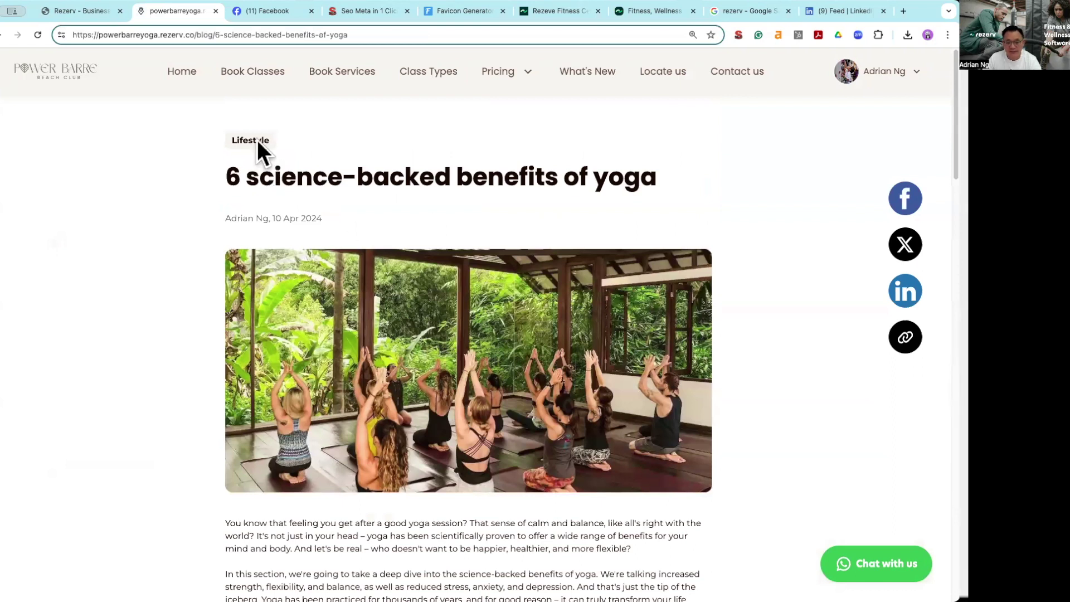
scroll(388, 250, "down", 6)
scroll(394, 256, "down", 16)
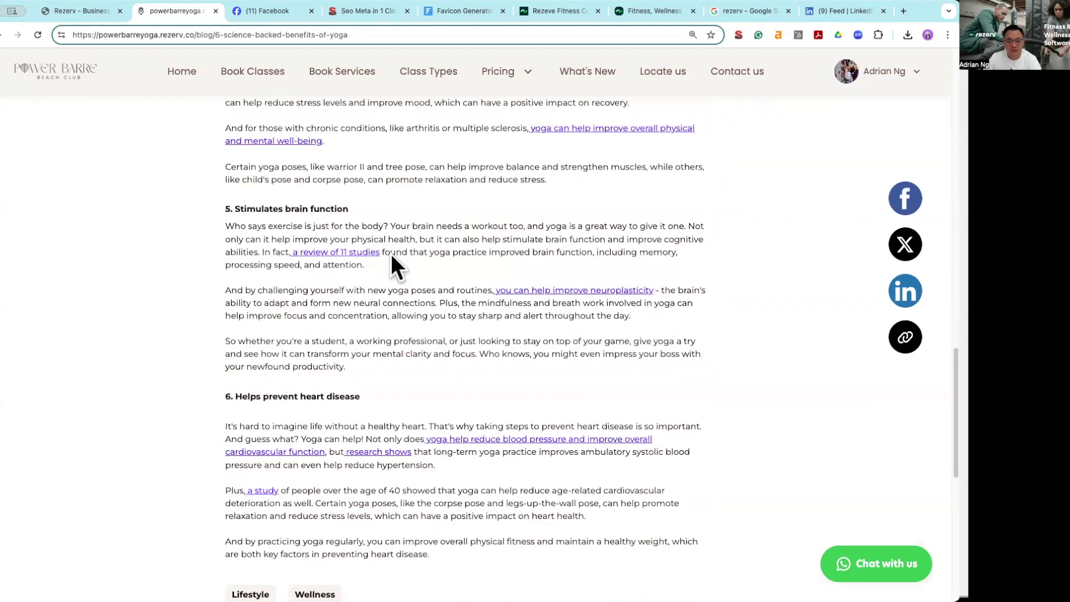
Step: Review the blog types in the Rezerv admin, and look at the empty form for adding a blog post
left_click(105, 16)
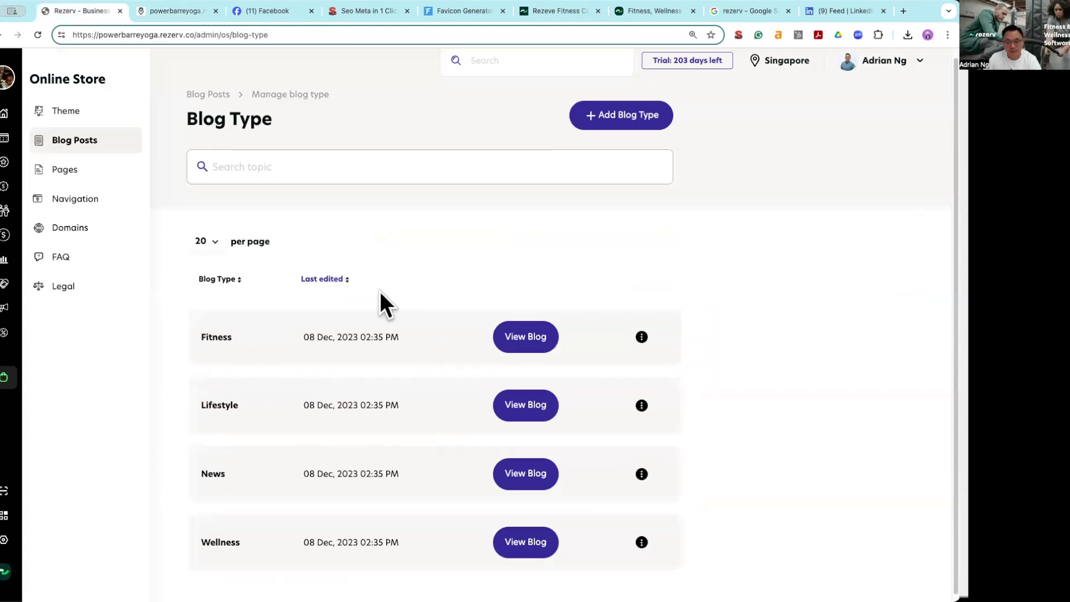
scroll(353, 318, "down", 1)
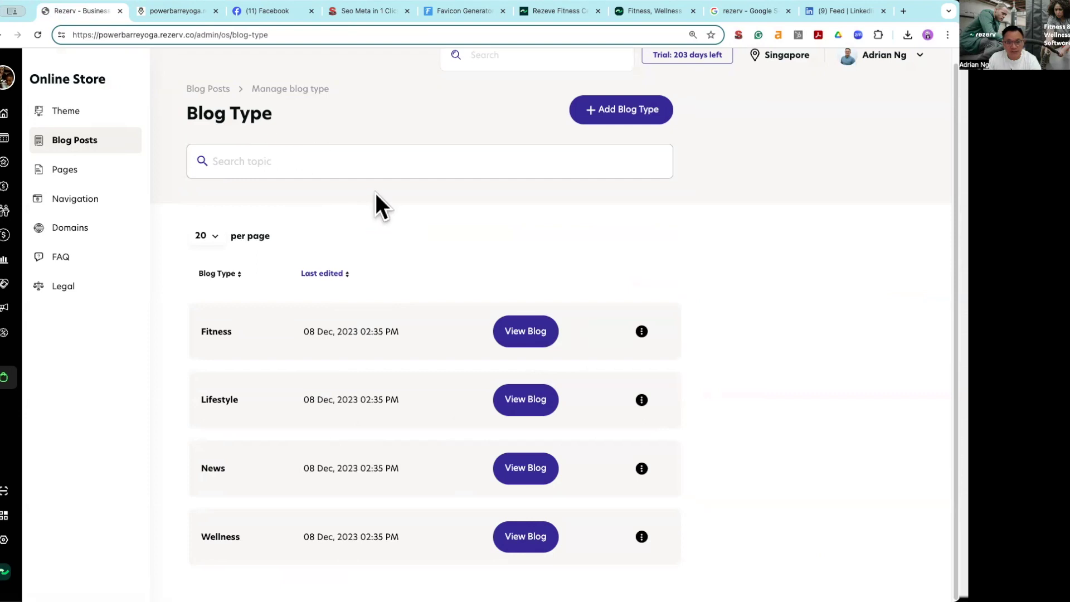
left_click(211, 90)
scroll(476, 357, "down", 1)
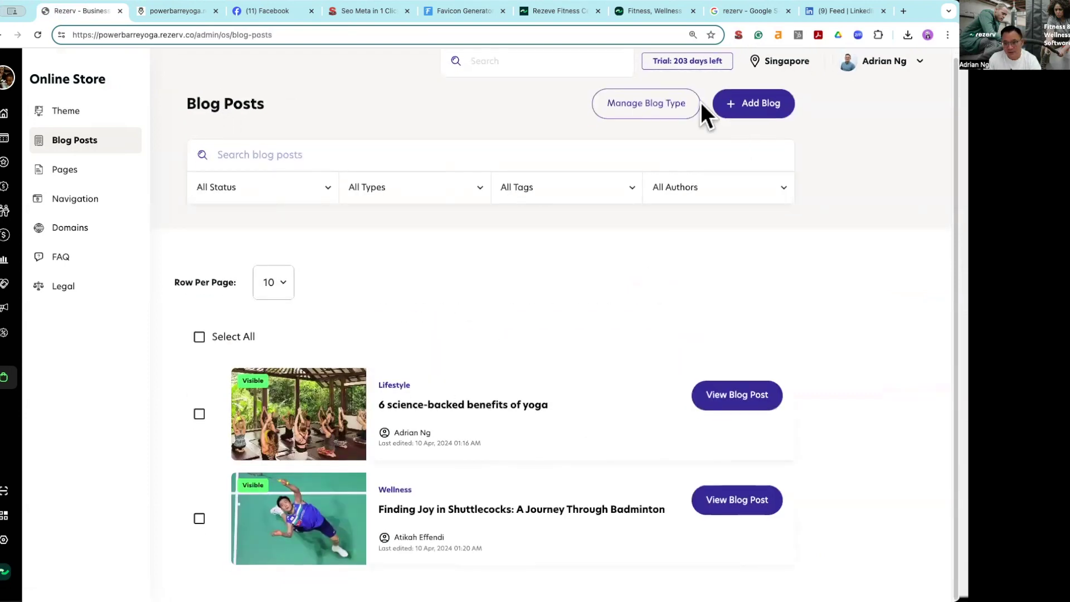
left_click(761, 106)
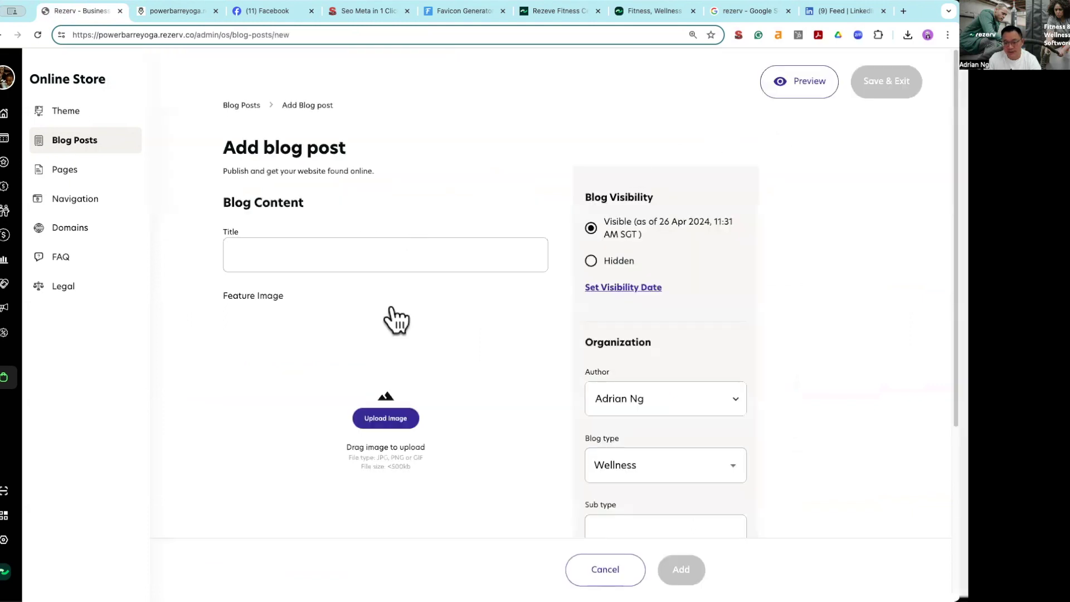
left_click(96, 146)
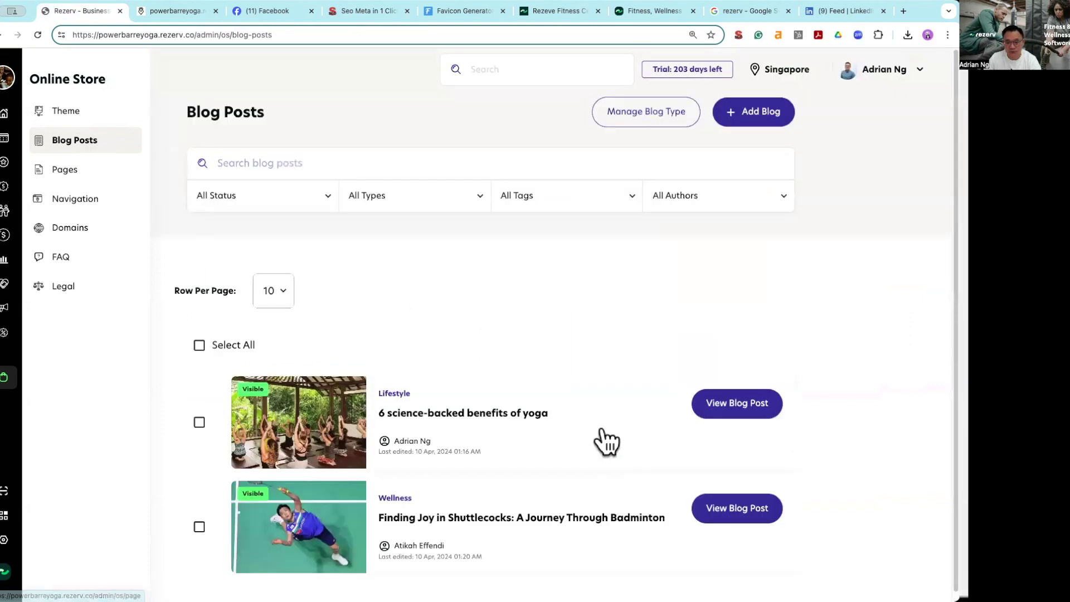
Step: Open the "6 science-backed benefits of yoga" post for editing and examine its title, feature image, content and formatting options
left_click(601, 427)
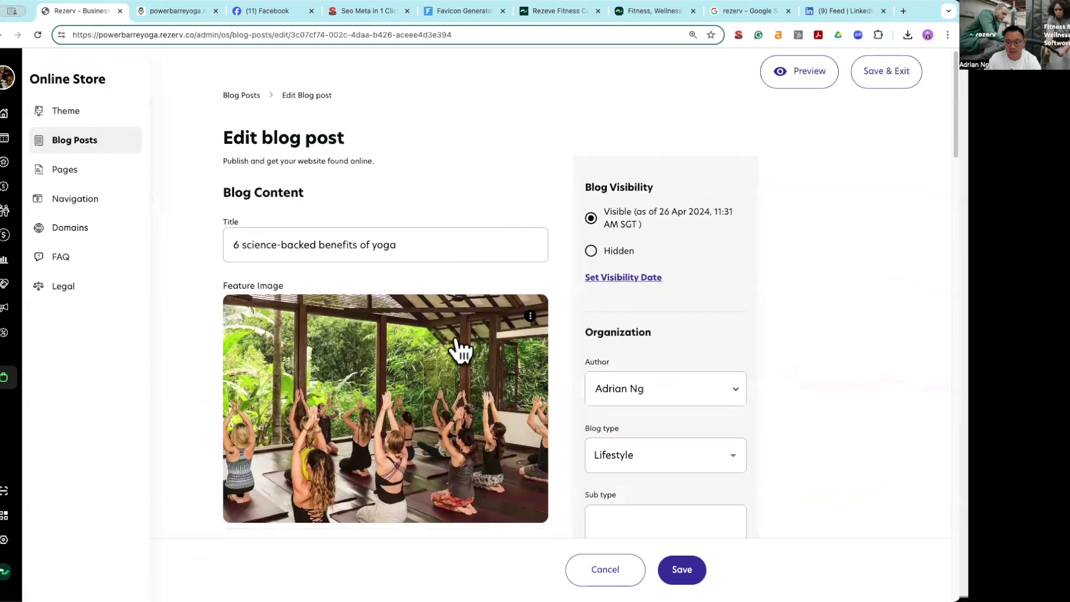
left_click_drag(400, 260, 232, 255)
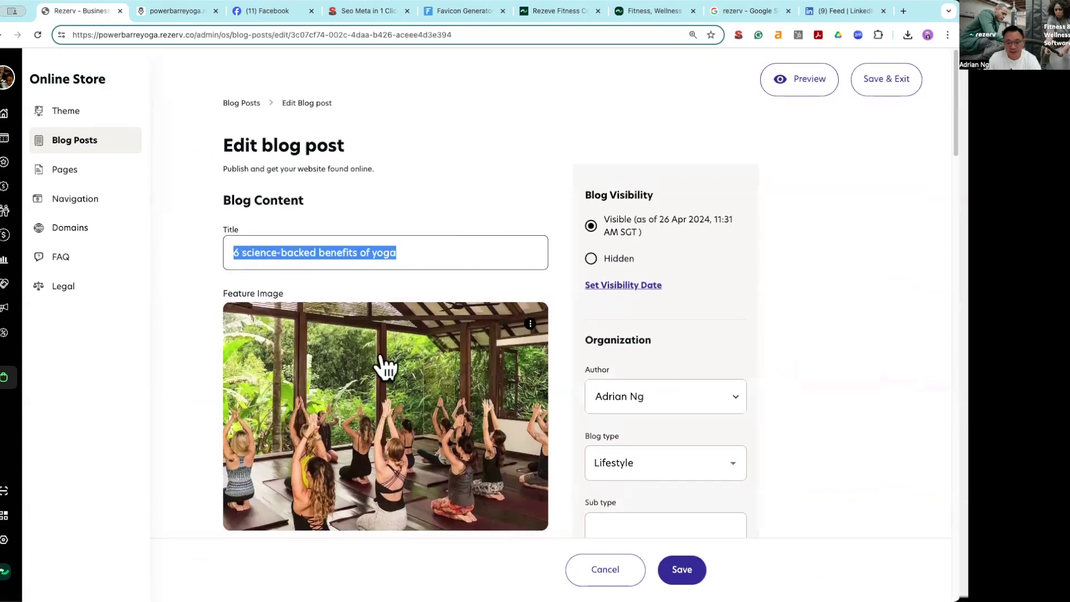
scroll(335, 354, "down", 5)
scroll(412, 348, "down", 9)
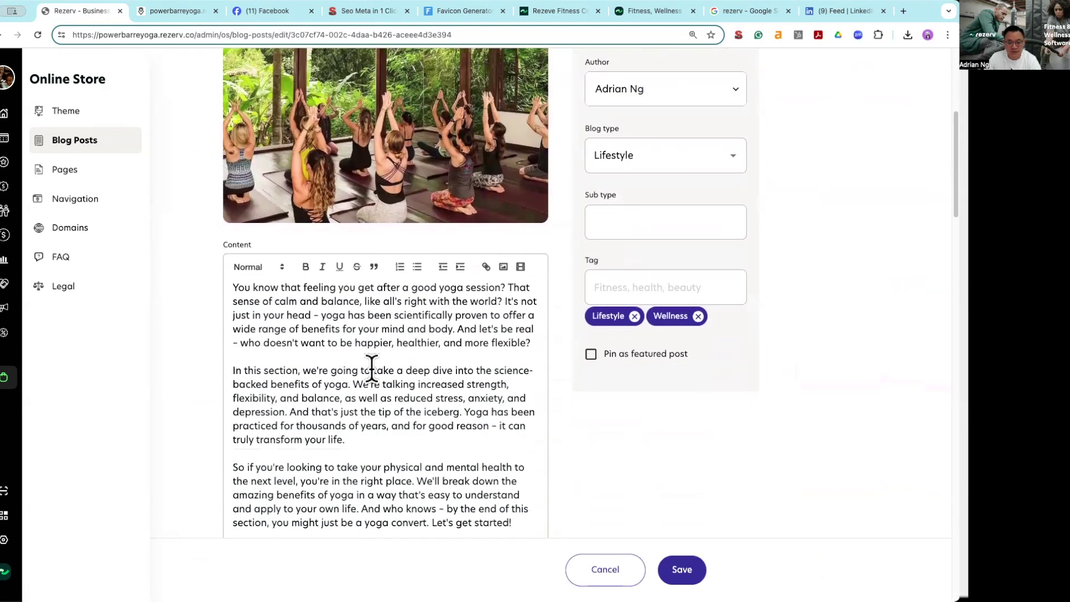
scroll(376, 343, "down", 10)
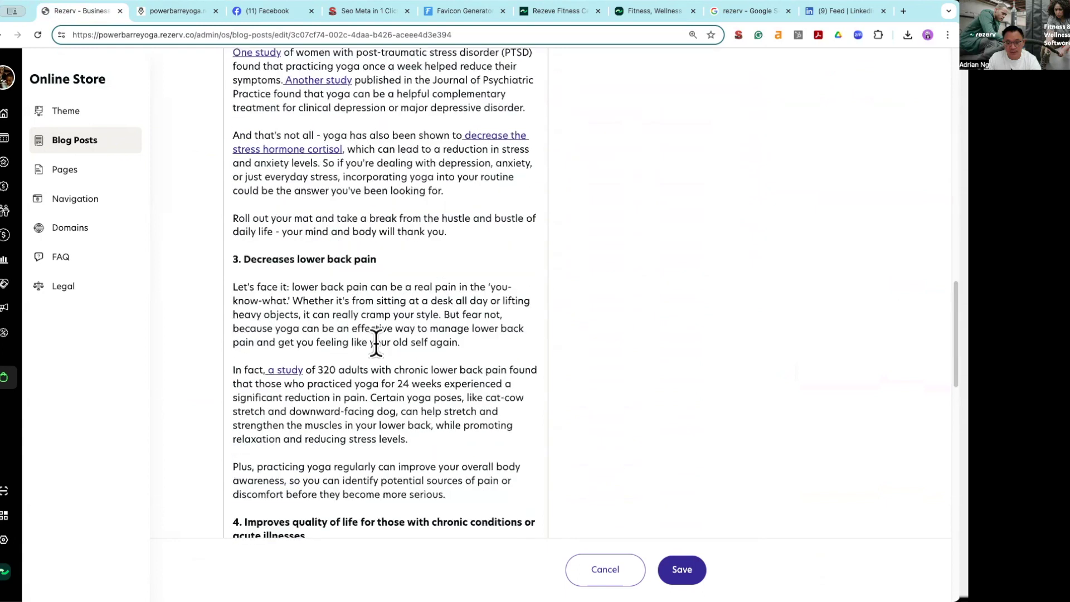
scroll(376, 343, "down", 5)
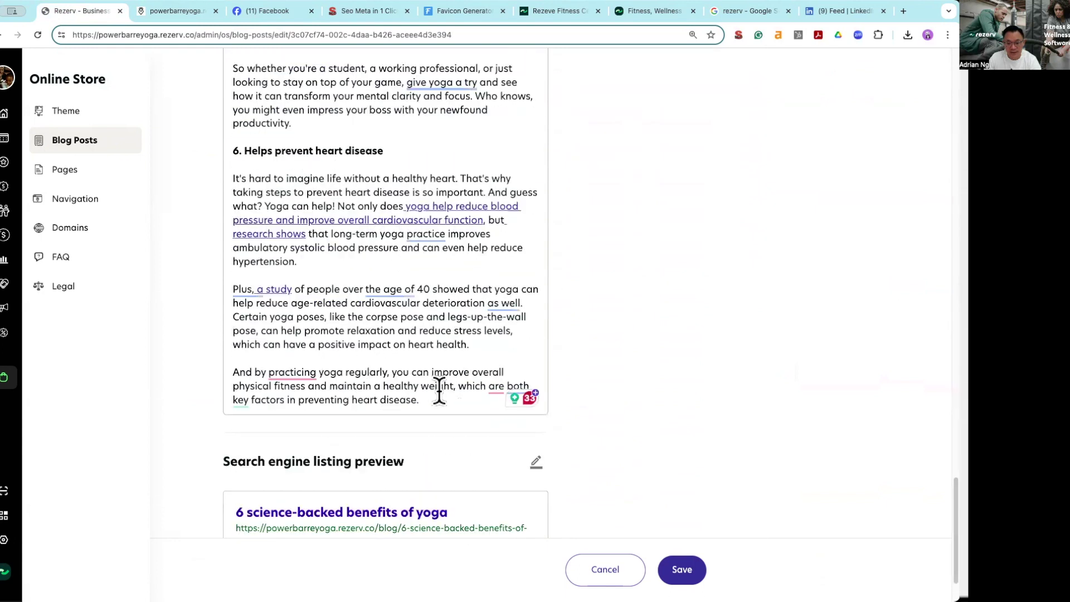
scroll(437, 392, "up", 10)
scroll(437, 390, "up", 15)
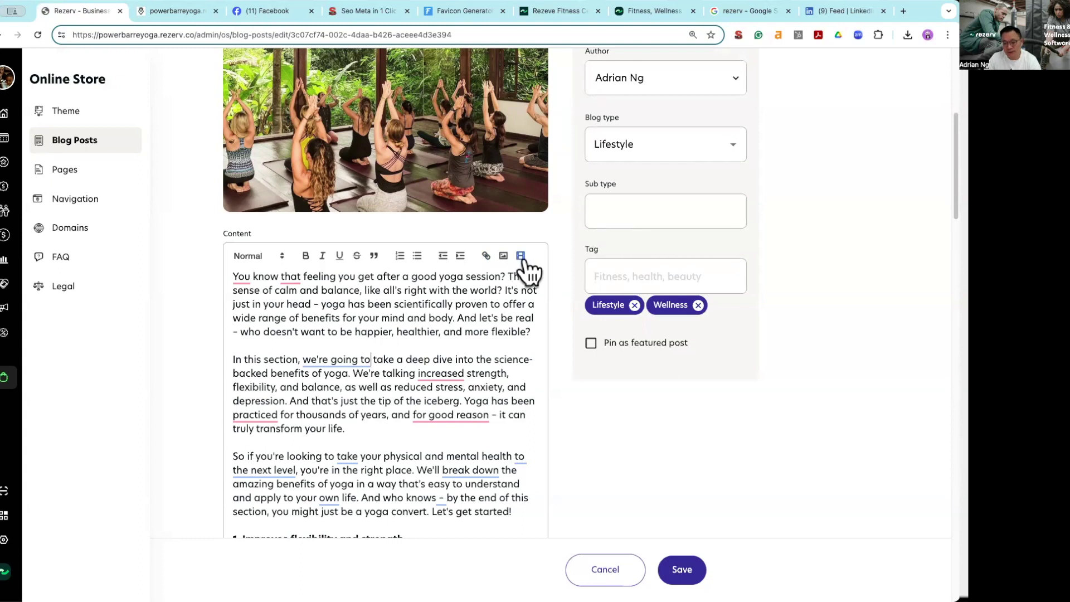
scroll(476, 325, "down", 15)
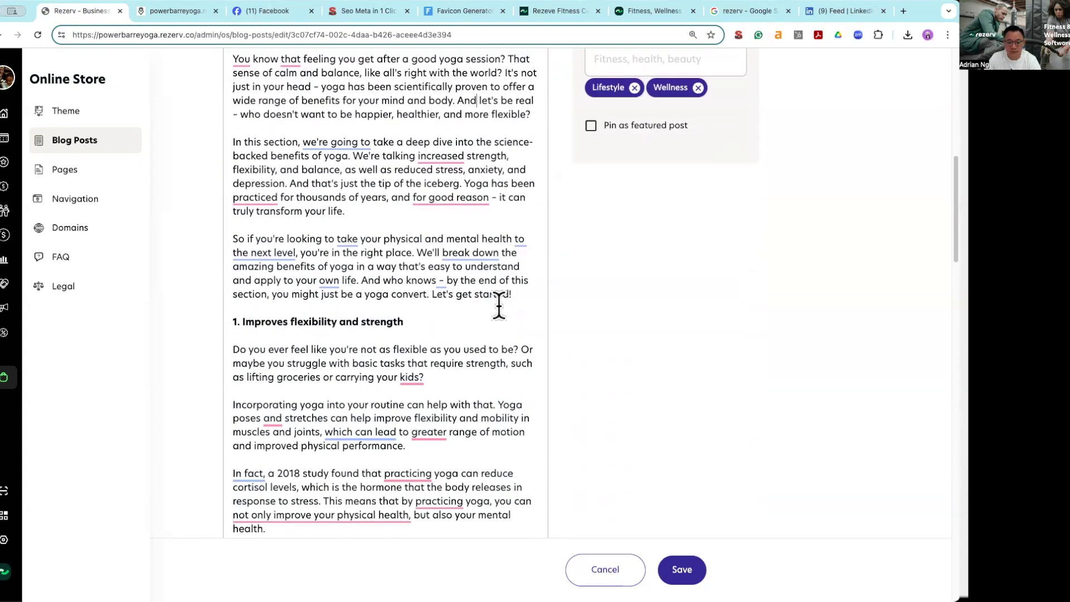
Step: Expand the yoga post's search engine listing for editing and examine its page title, description and URL handle
scroll(495, 306, "down", 15)
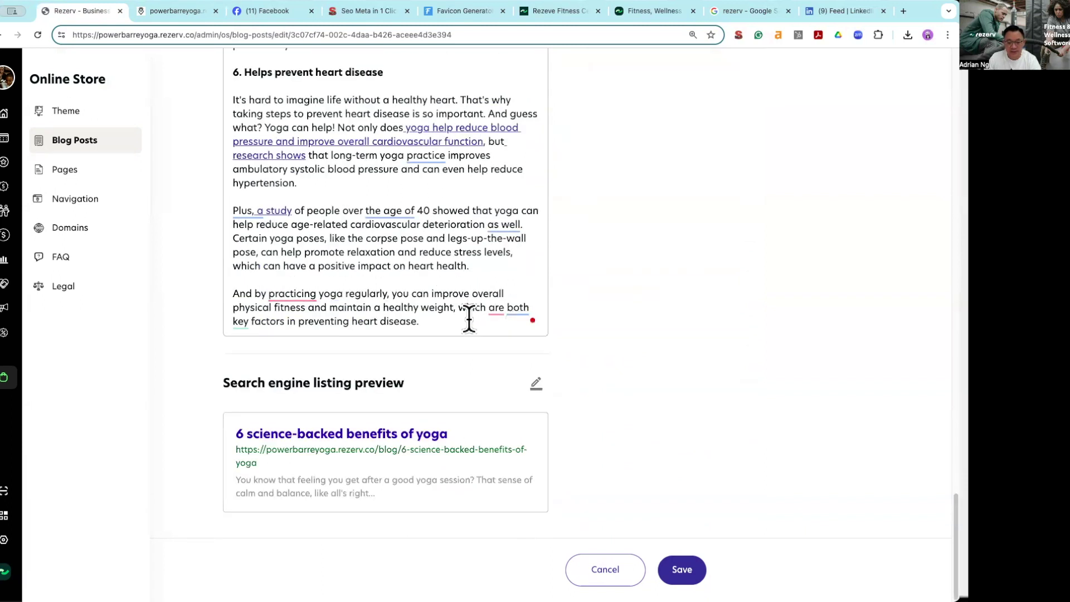
left_click_drag(377, 383, 222, 390)
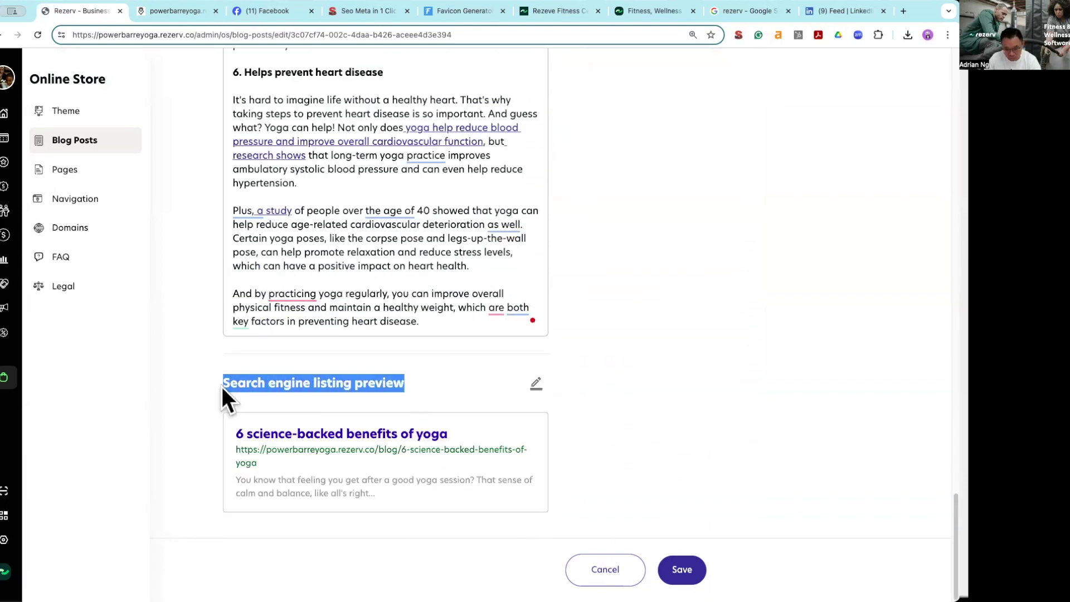
left_click(536, 385)
scroll(620, 376, "down", 5)
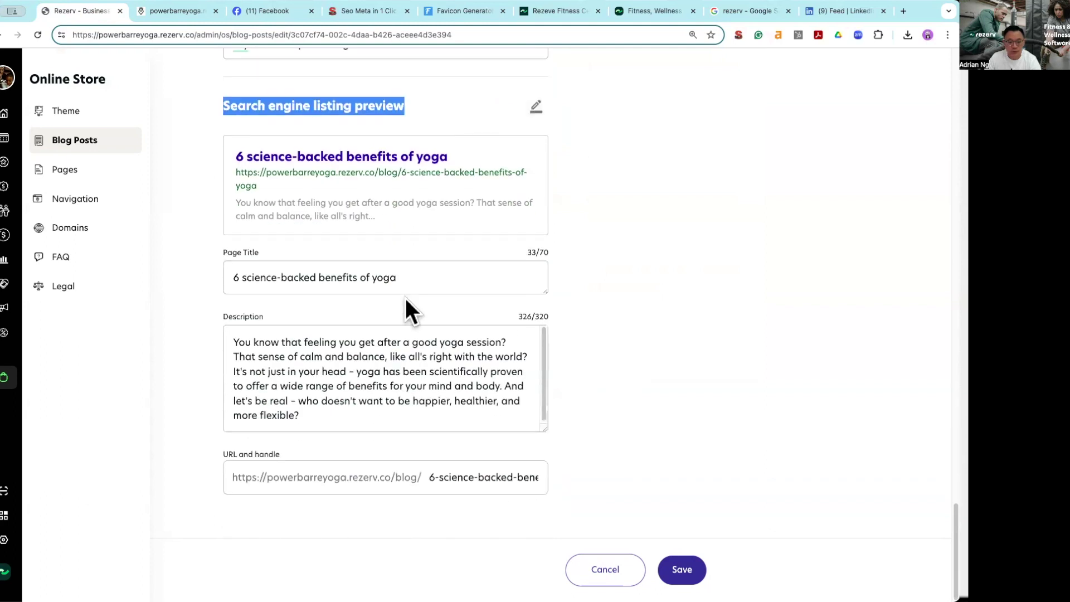
left_click_drag(390, 277, 231, 277)
left_click(312, 378)
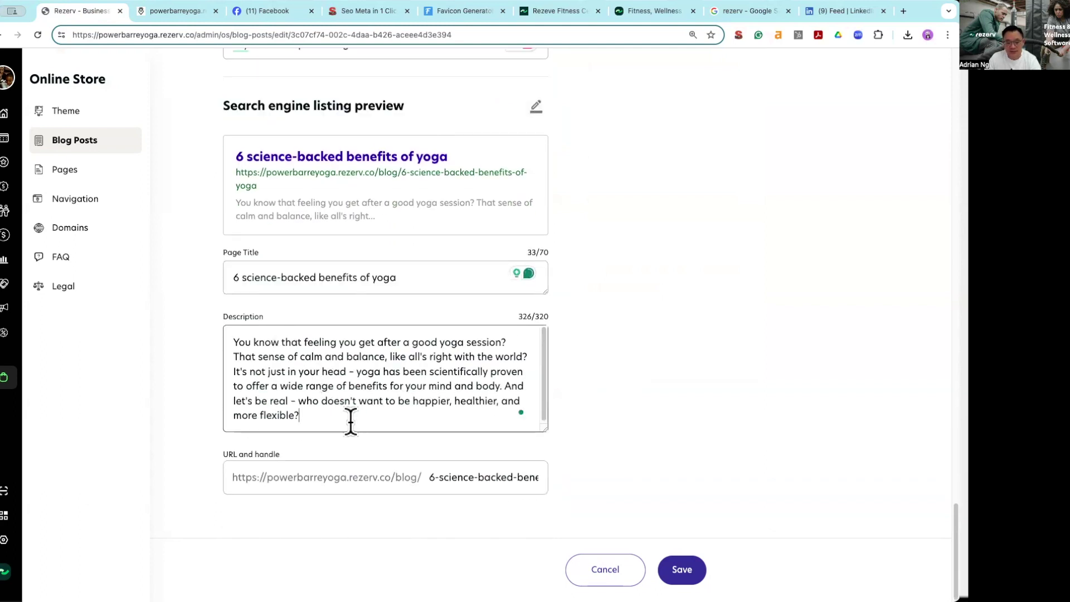
left_click_drag(352, 425, 258, 360)
left_click(712, 394)
Step: Inspect the yoga post's organization settings, keeping Lifestyle as the blog type and checking the sub type and tag fields
scroll(711, 394, "up", 15)
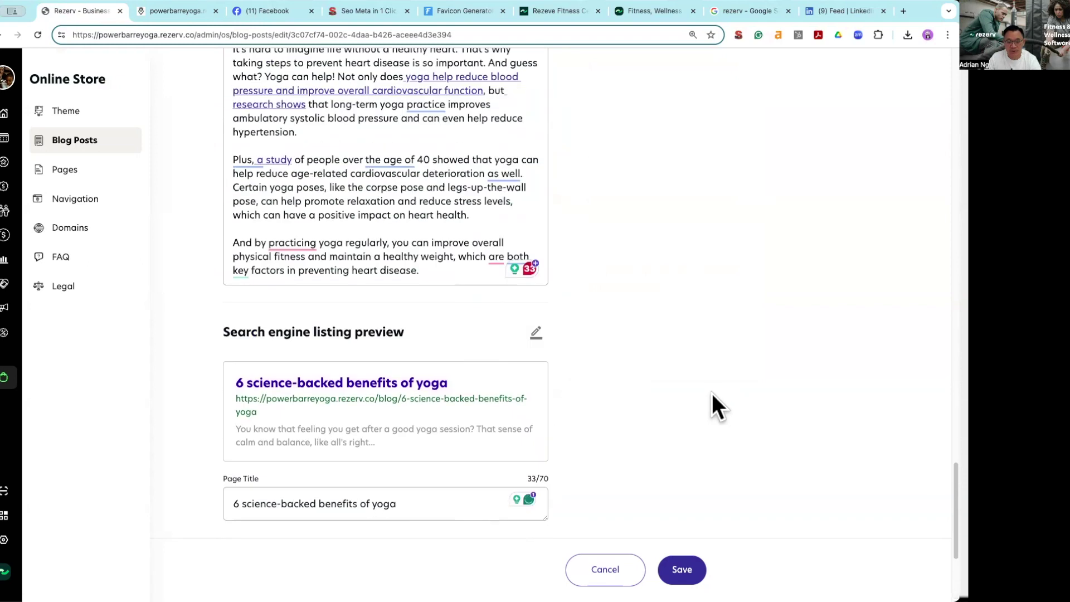
scroll(711, 391, "up", 10)
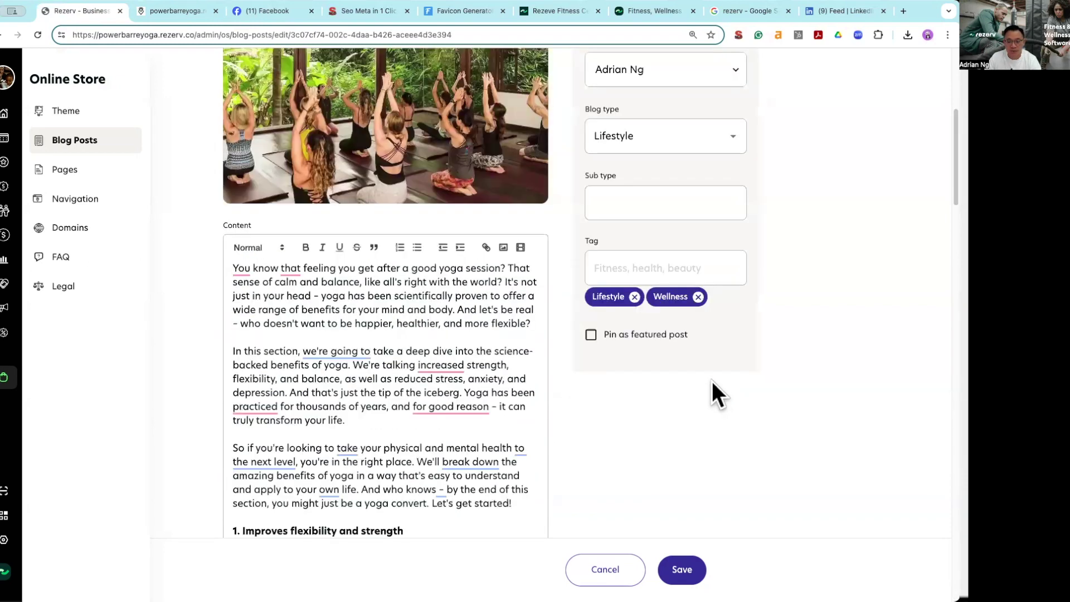
left_click(644, 229)
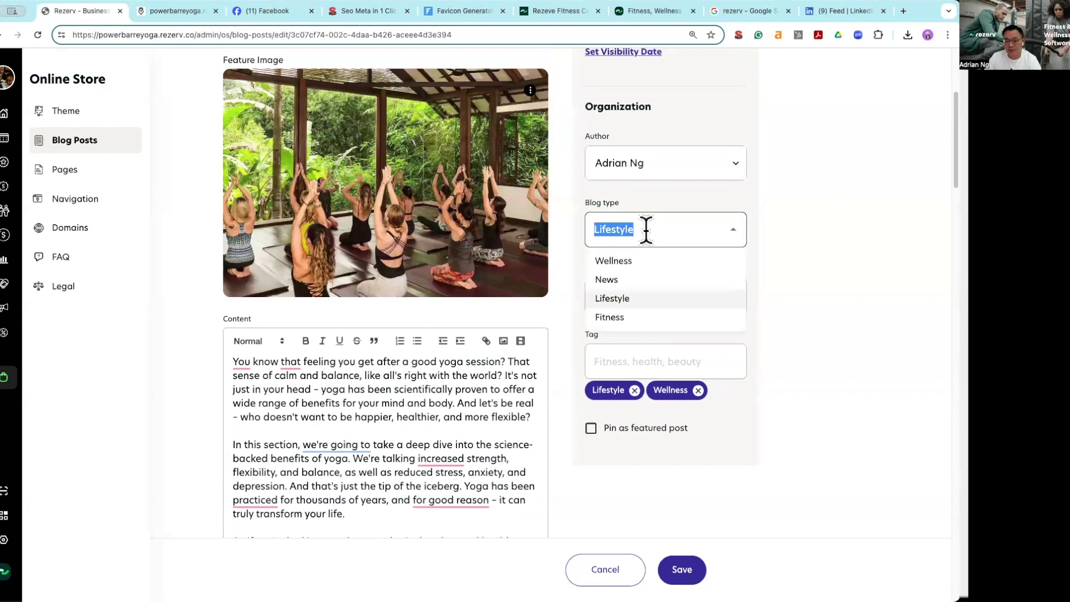
left_click(630, 297)
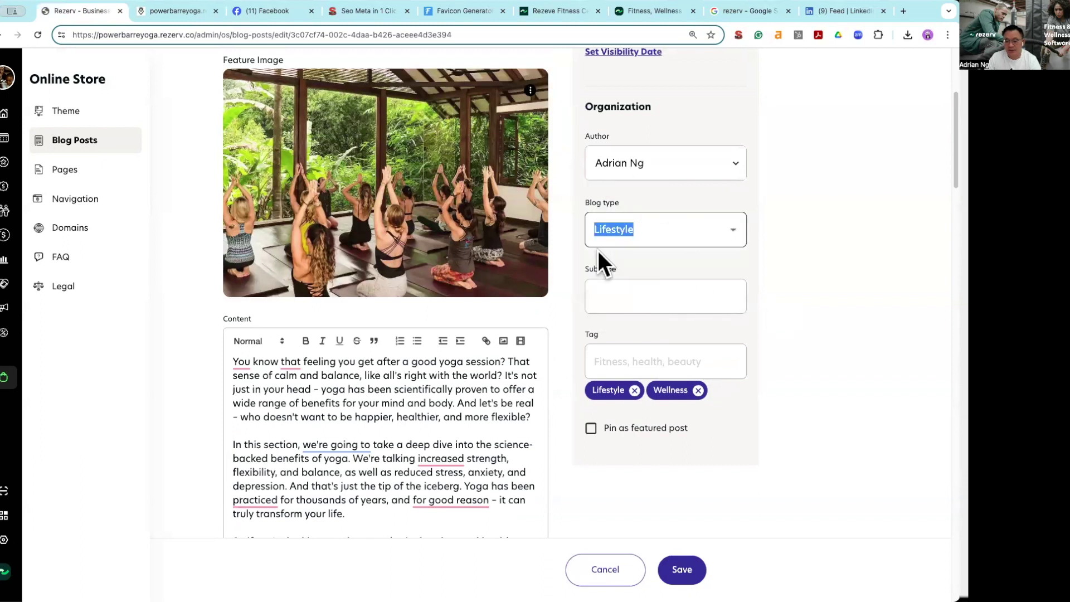
scroll(808, 266, "down", 1)
left_click(649, 272)
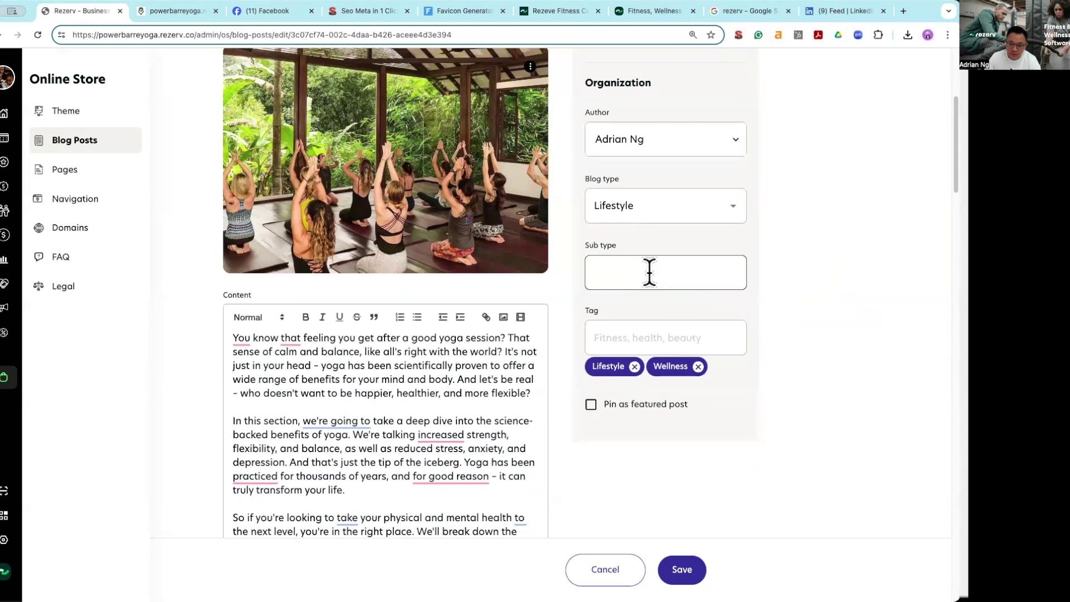
left_click(637, 338)
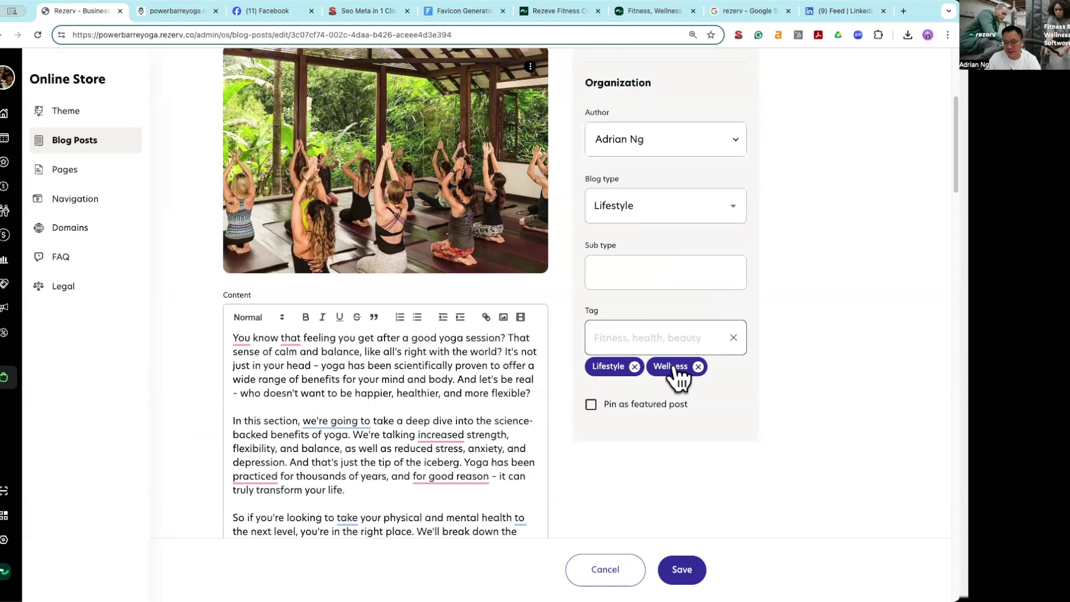
Step: Compare the post's blog type and tags in the admin with the labels on the live yoga article
left_click(176, 11)
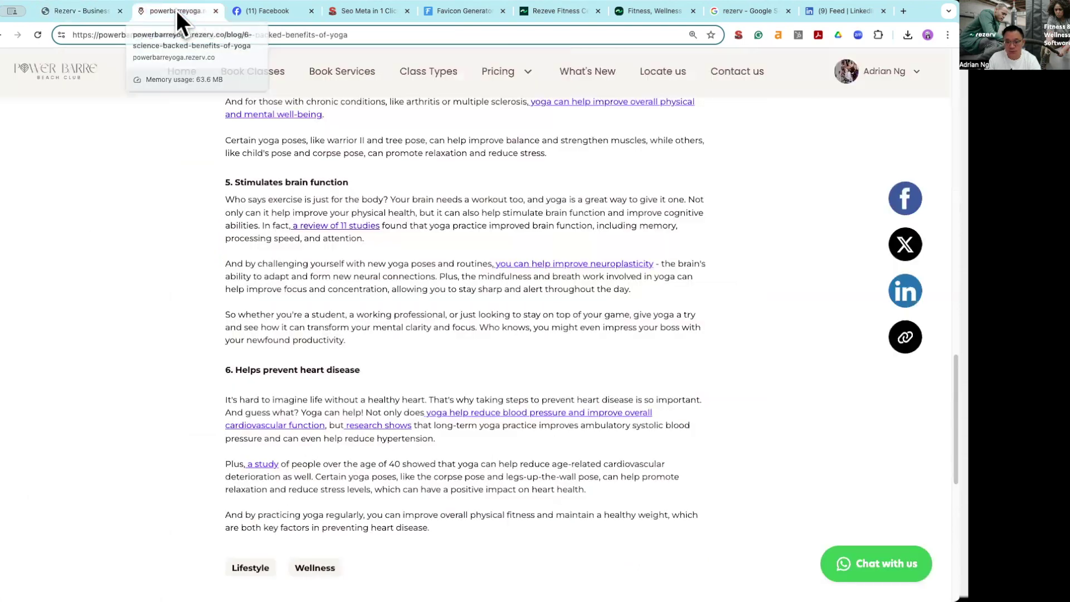
scroll(399, 269, "up", 20)
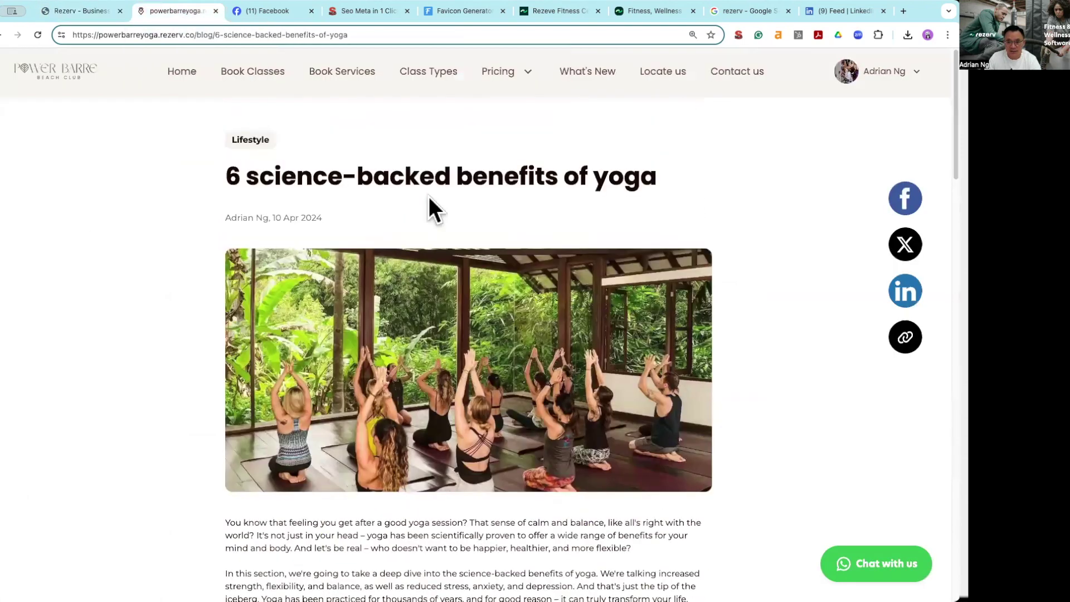
left_click(92, 11)
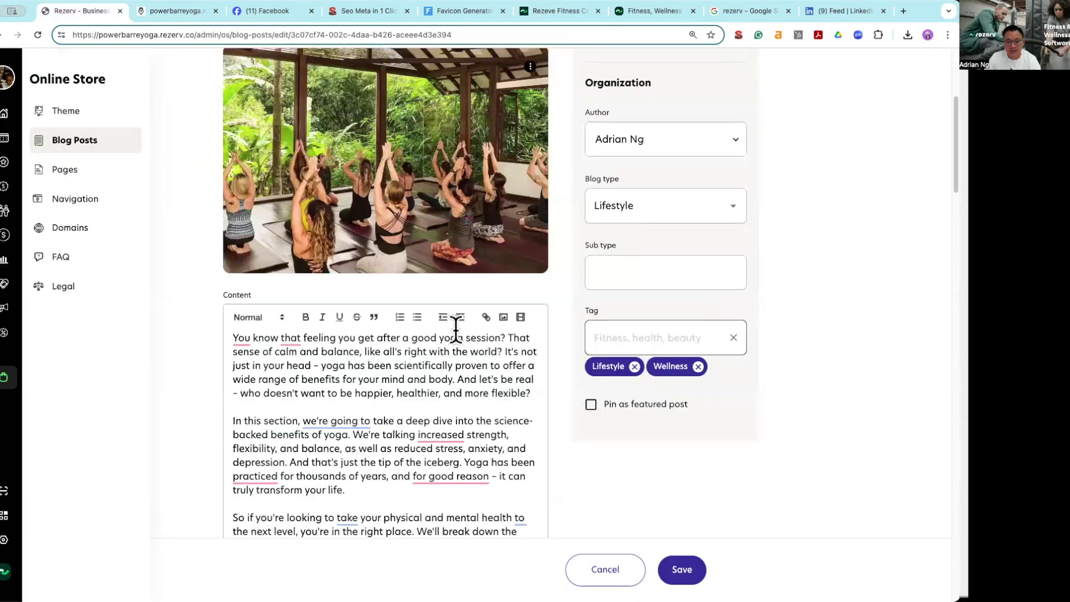
left_click(172, 15)
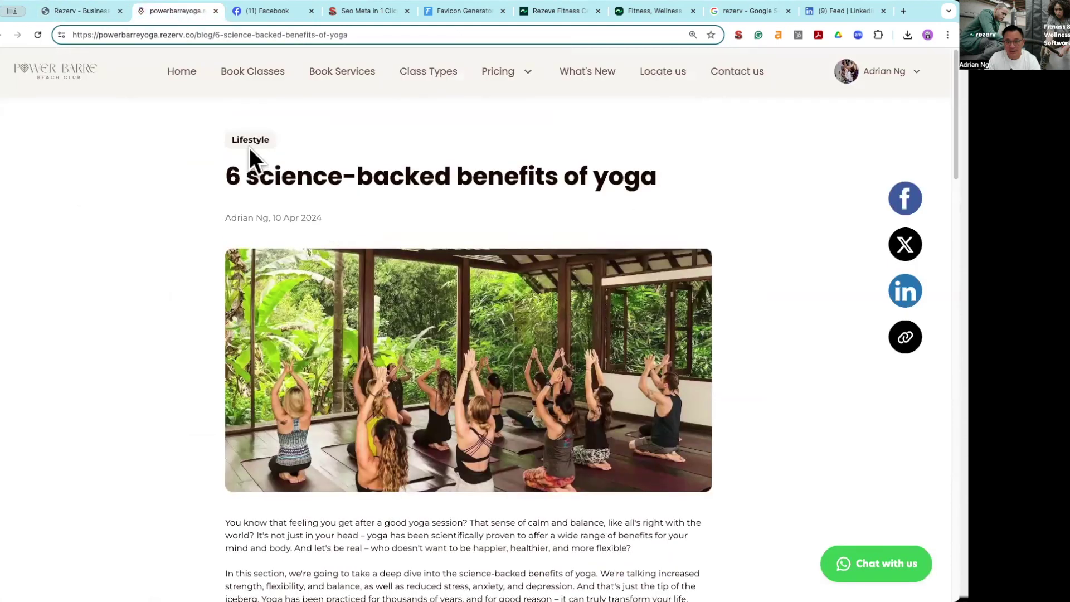
left_click(89, 10)
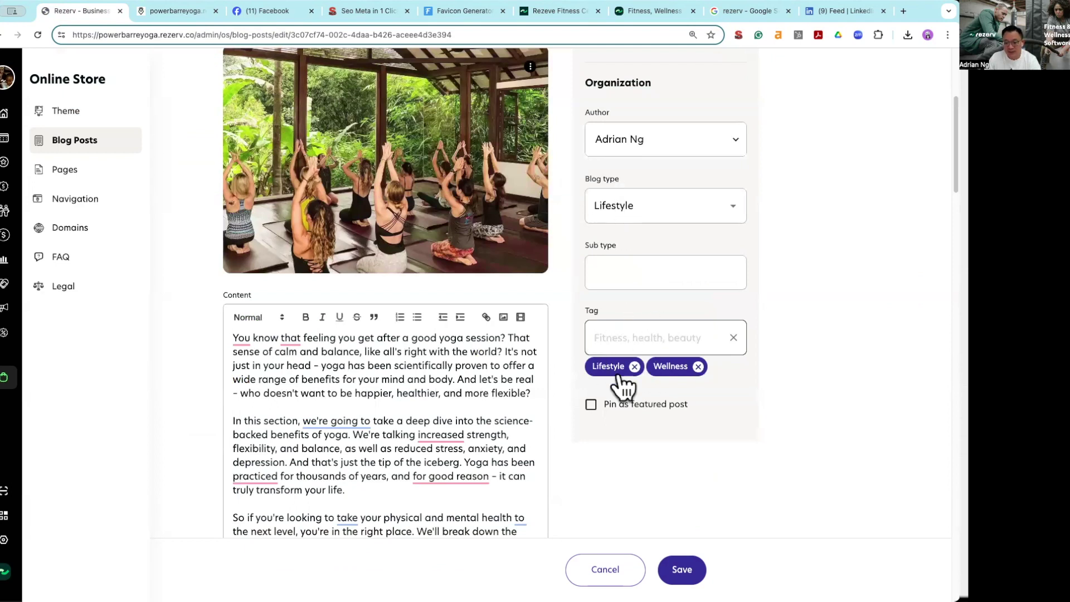
left_click(178, 12)
scroll(503, 381, "down", 20)
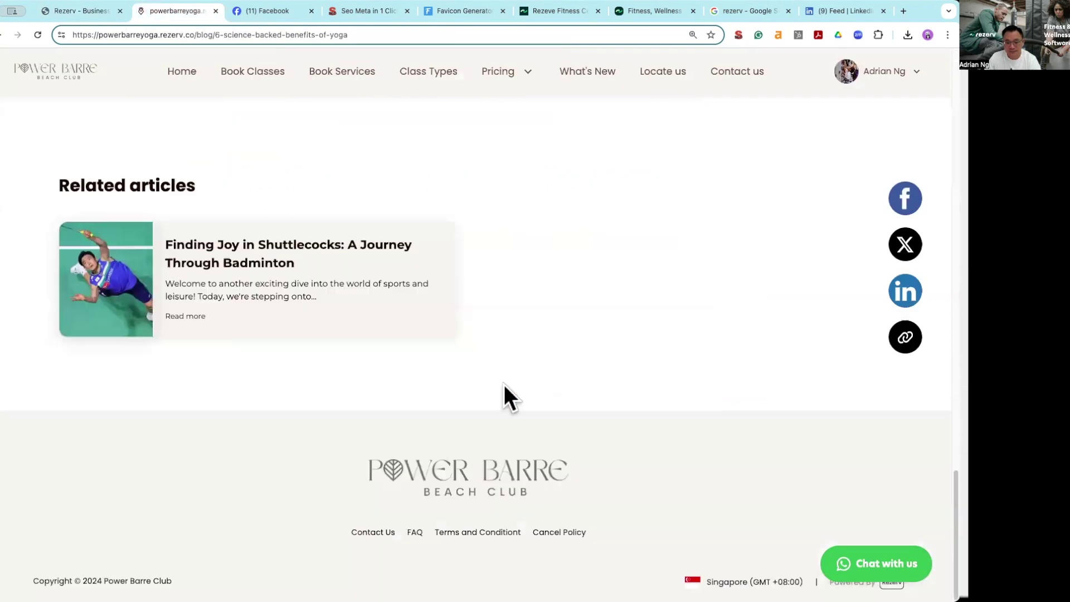
scroll(504, 384, "up", 5)
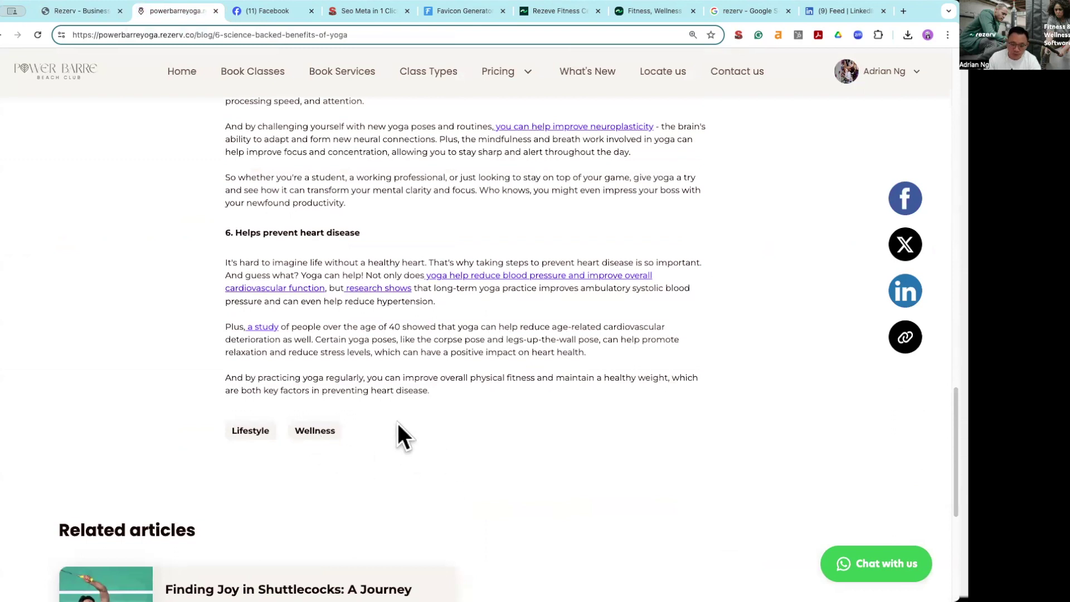
Step: List the live site's articles for the Wellness tag and look through the matching posts
left_click(314, 431)
scroll(566, 418, "down", 6)
scroll(567, 418, "up", 5)
scroll(563, 415, "up", 1)
scroll(563, 415, "down", 6)
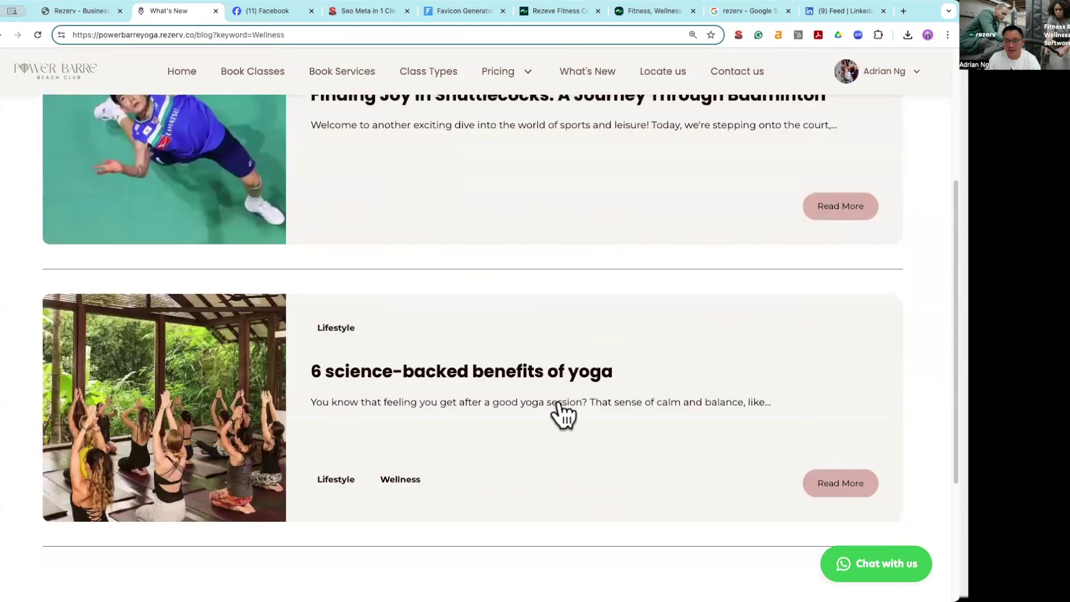
scroll(413, 298, "up", 6)
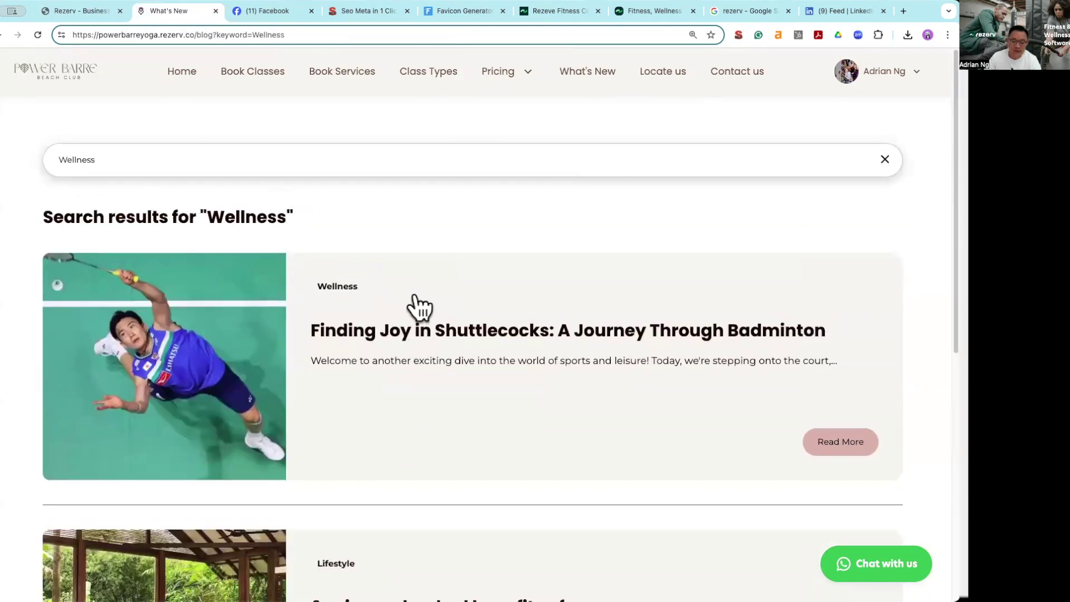
scroll(570, 331, "down", 1)
scroll(574, 340, "down", 10)
scroll(573, 340, "up", 10)
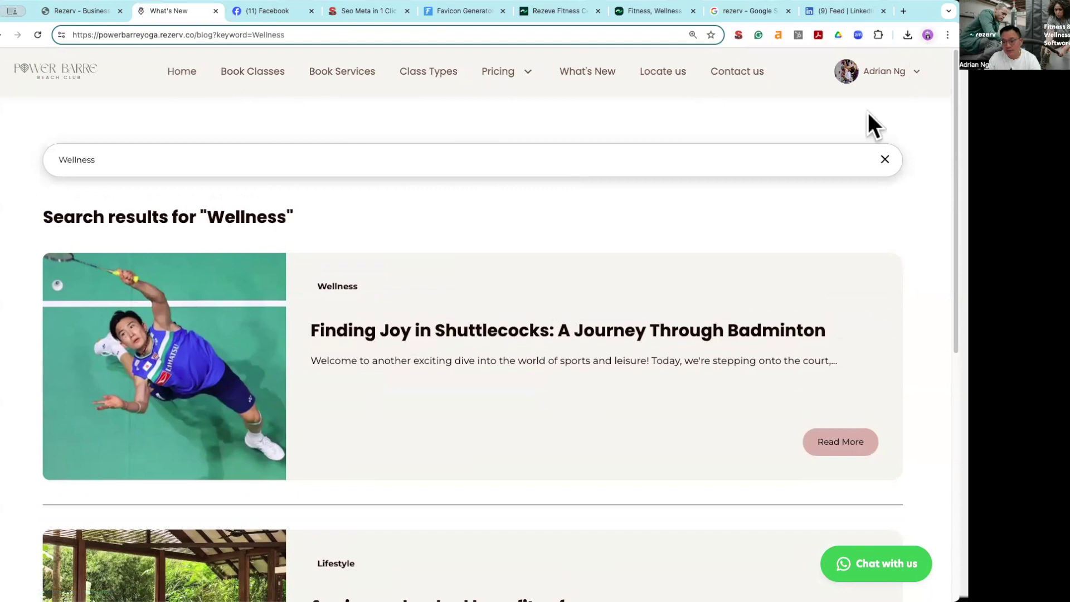
Step: View the Rezerv company website and the codigo.life example site, and return to the live Power Barre home page
left_click(627, 18)
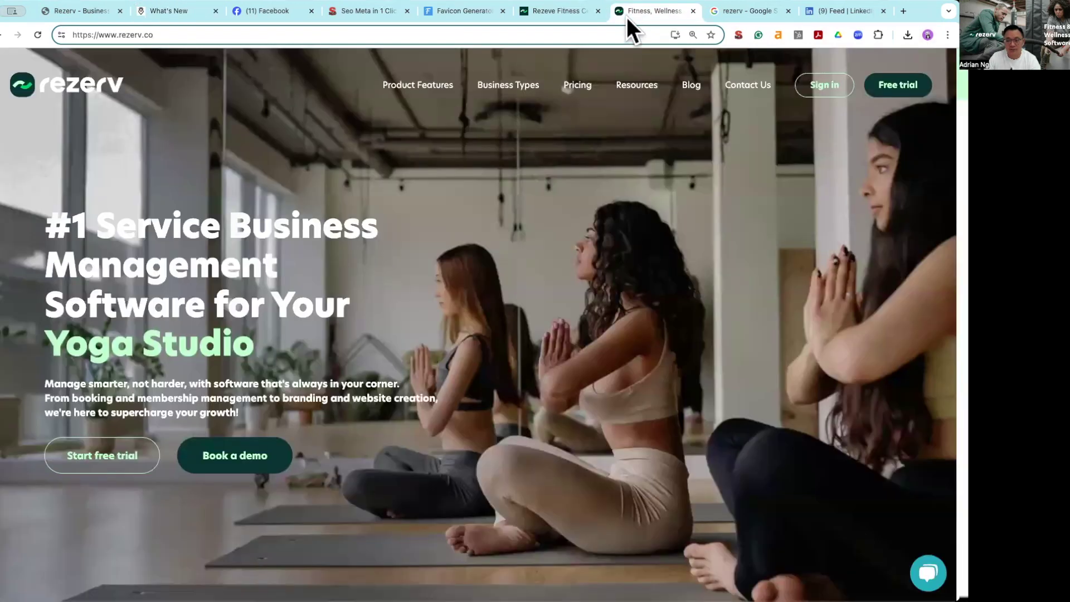
left_click(559, 12)
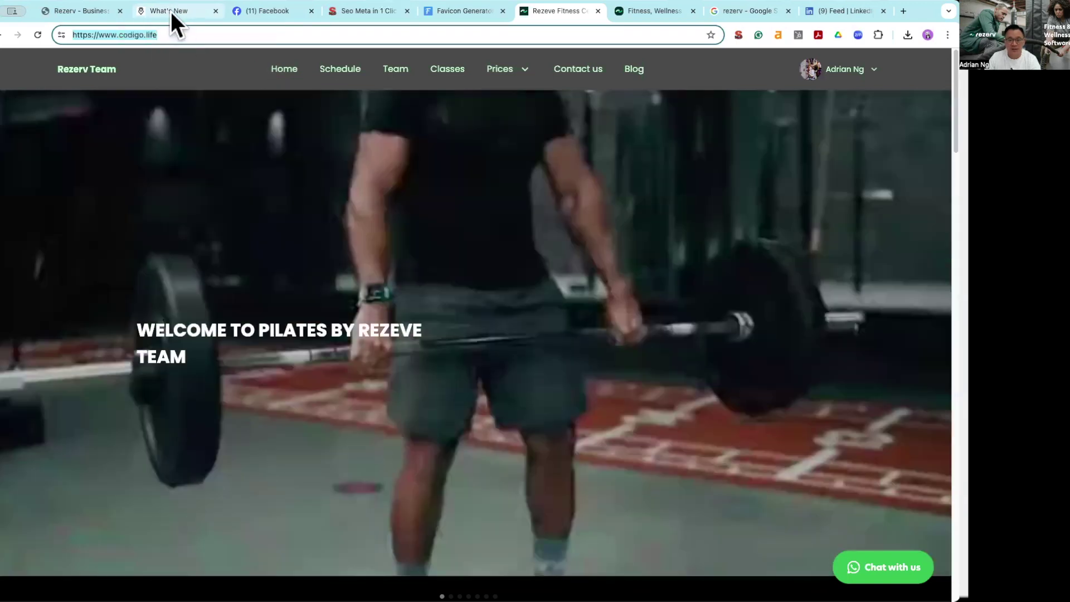
left_click(171, 12)
left_click(186, 73)
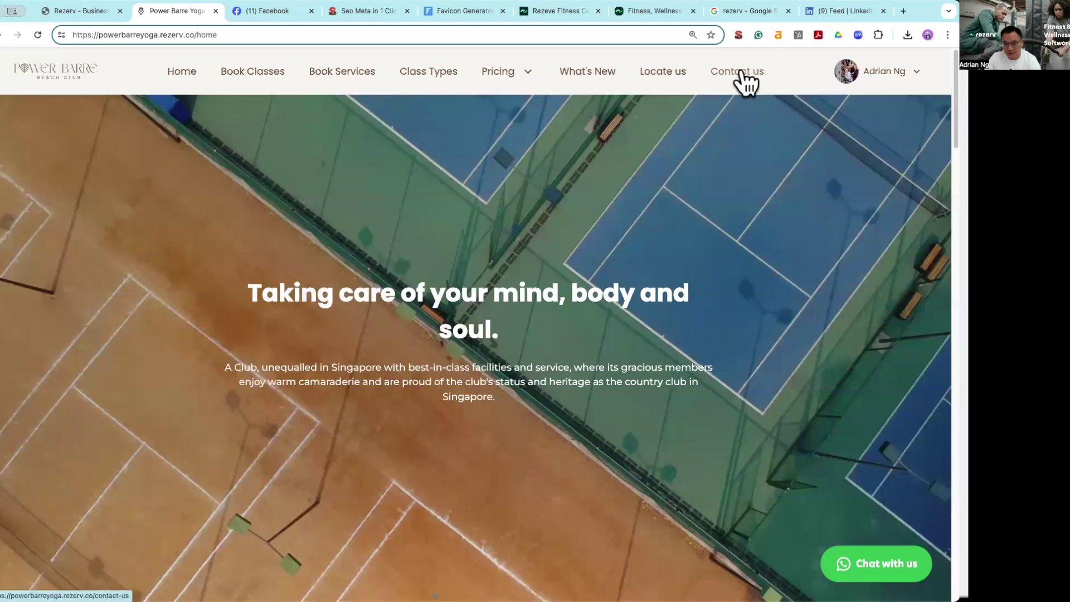
Step: Return to the Rezerv admin's online store pages and open the hidden About Us page for editing
left_click(86, 11)
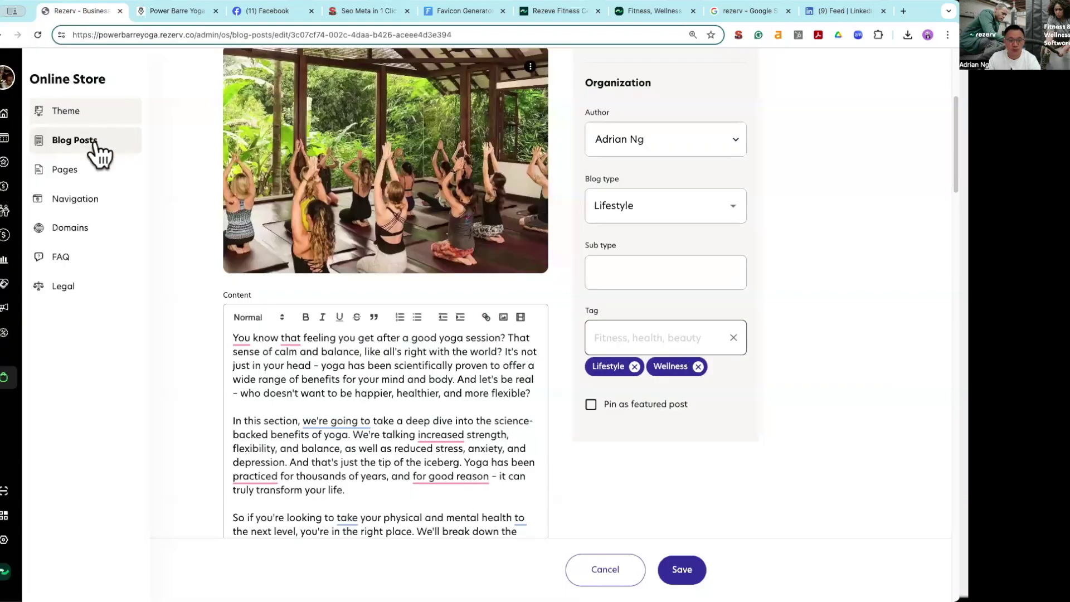
left_click(84, 177)
left_click_drag(262, 335, 221, 335)
left_click(245, 337)
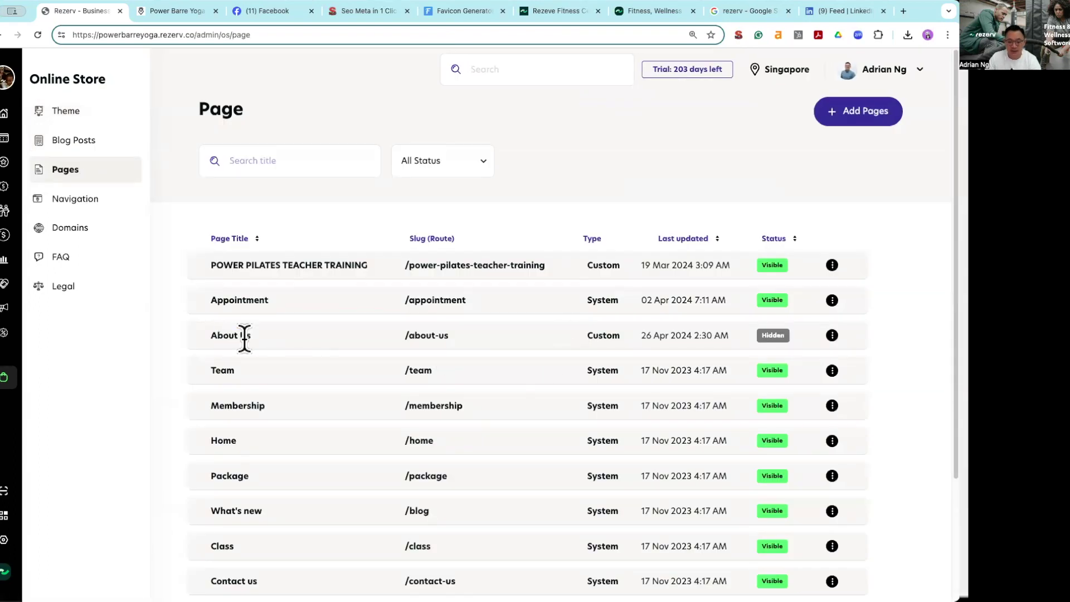
left_click(832, 336)
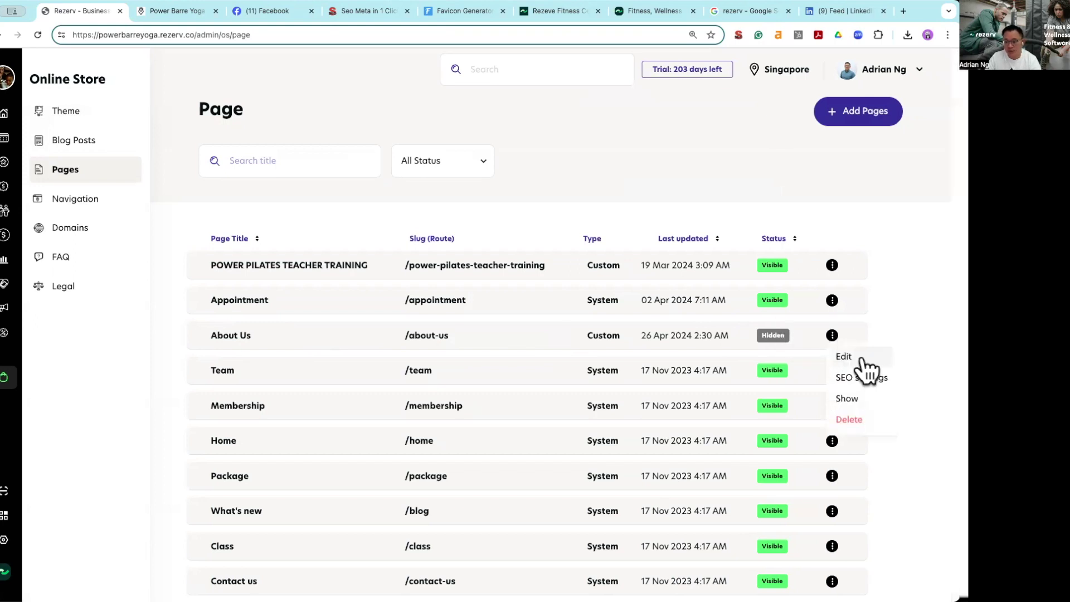
left_click(861, 357)
Step: Examine the About Us page's title, content, search engine listing, social sharing image and visibility settings
left_click_drag(279, 222, 222, 226)
scroll(206, 312, "down", 3)
scroll(323, 245, "down", 3)
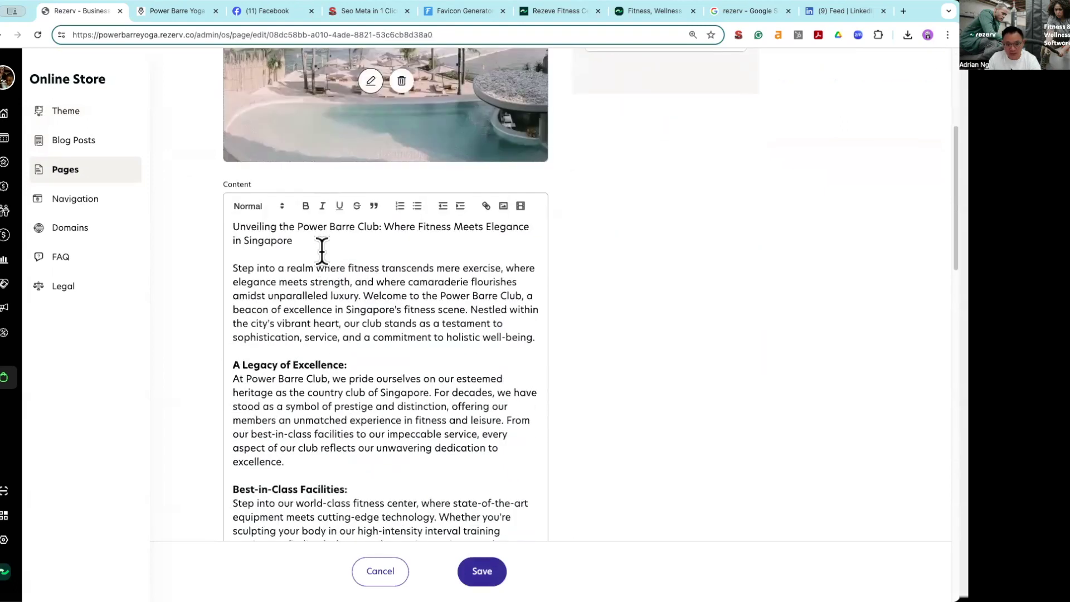
scroll(339, 298, "down", 4)
scroll(337, 301, "down", 10)
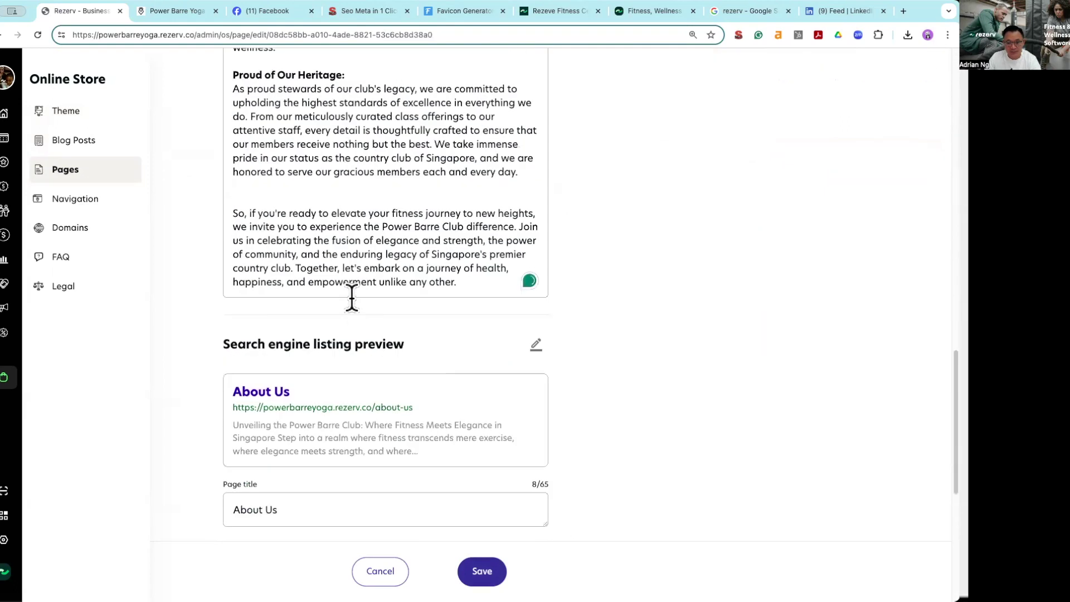
scroll(357, 299, "up", 20)
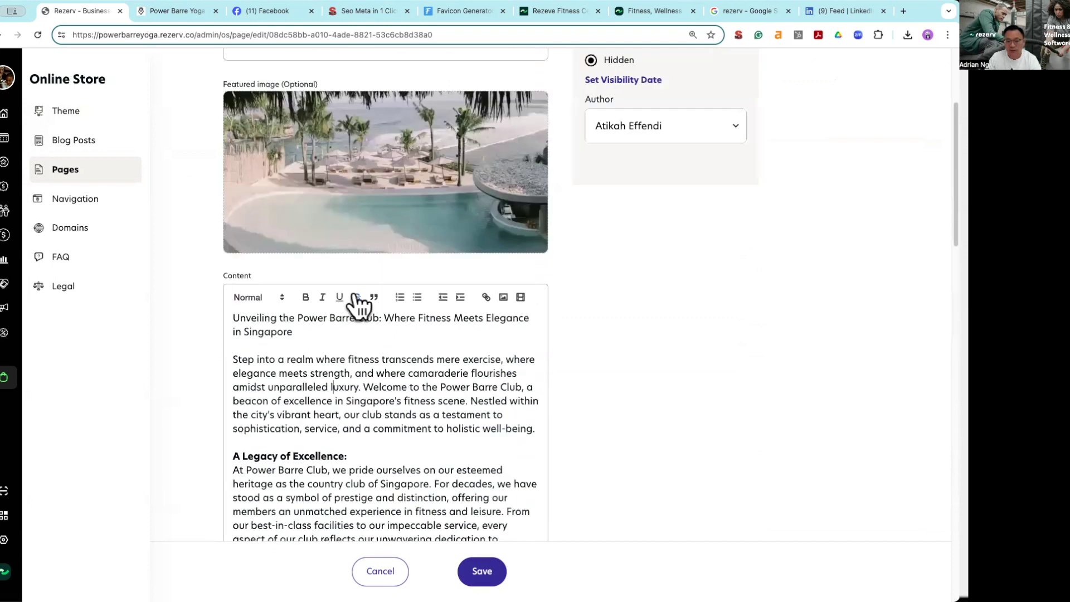
scroll(457, 402, "down", 10)
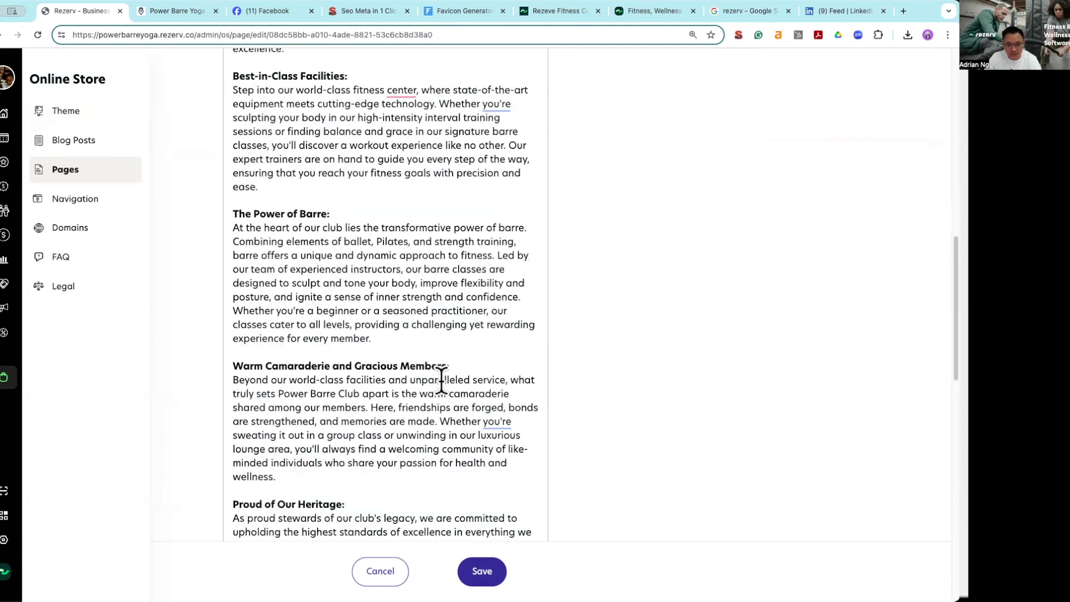
scroll(440, 380, "down", 15)
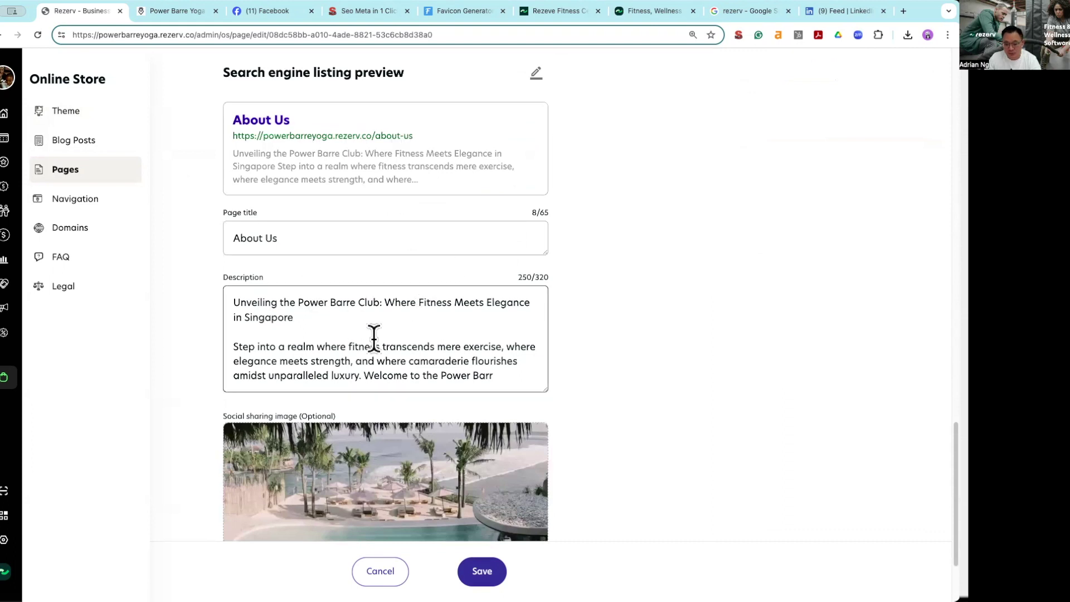
scroll(373, 343, "down", 3)
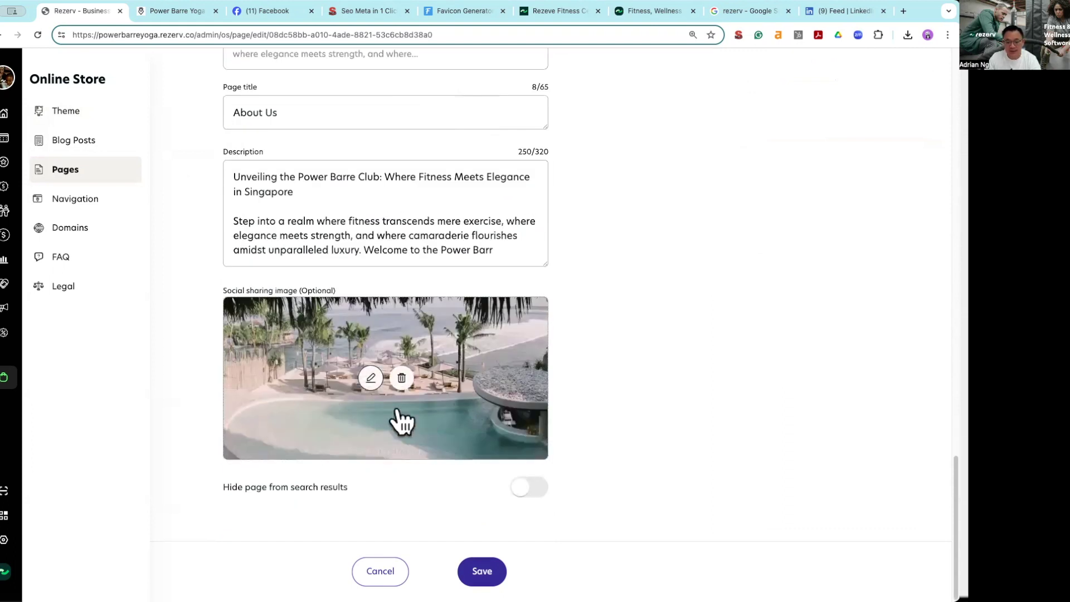
scroll(507, 387, "up", 1)
scroll(507, 387, "down", 1)
scroll(489, 387, "up", 15)
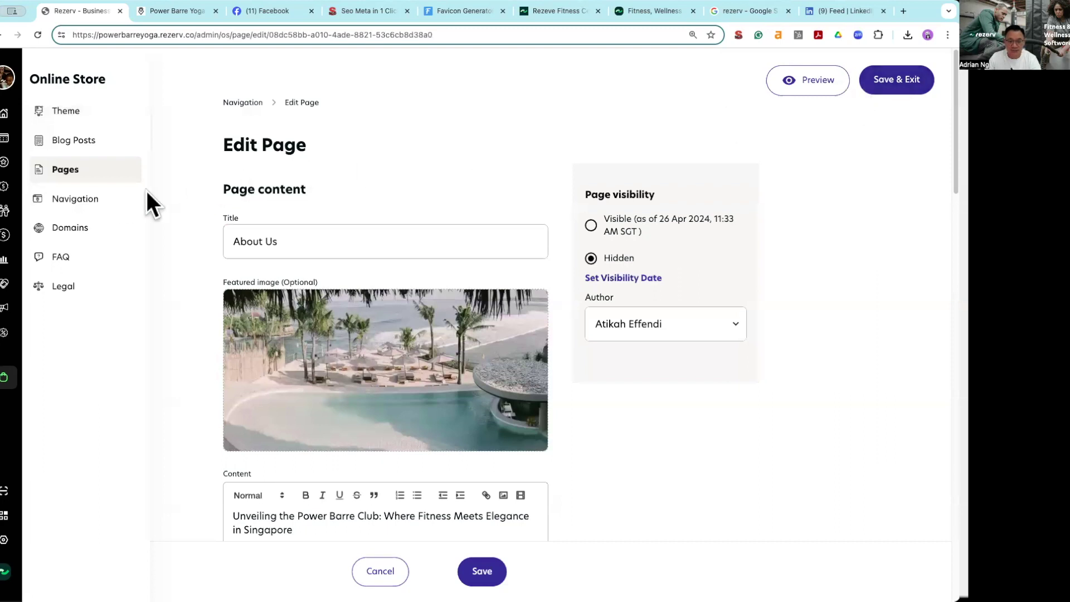
Step: Start a new item in the store's main navigation menu and link it to the Personal Training page
left_click(106, 201)
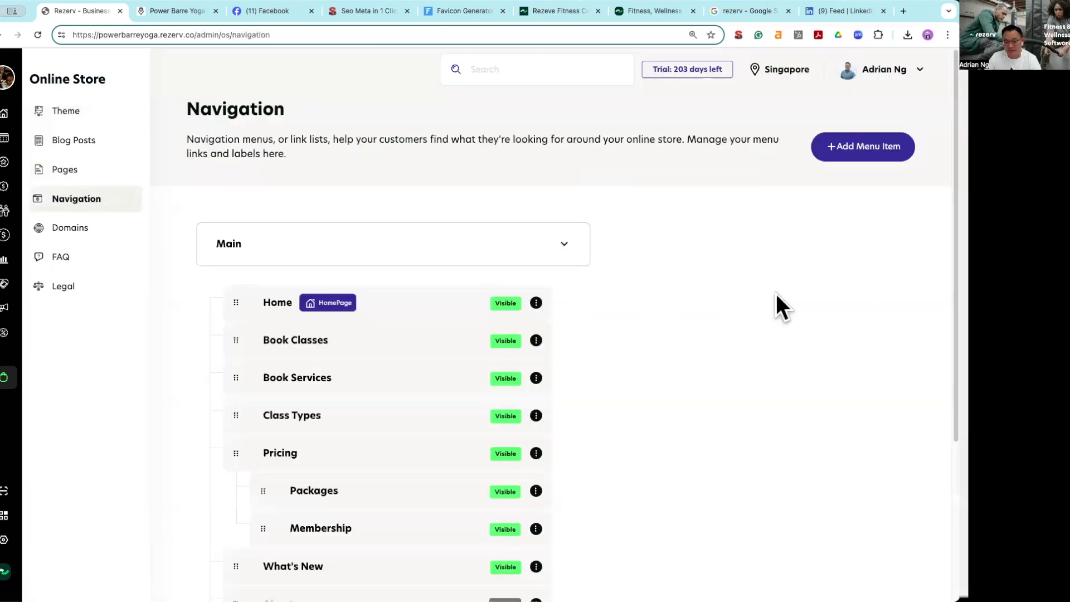
scroll(776, 294, "down", 3)
scroll(776, 293, "up", 3)
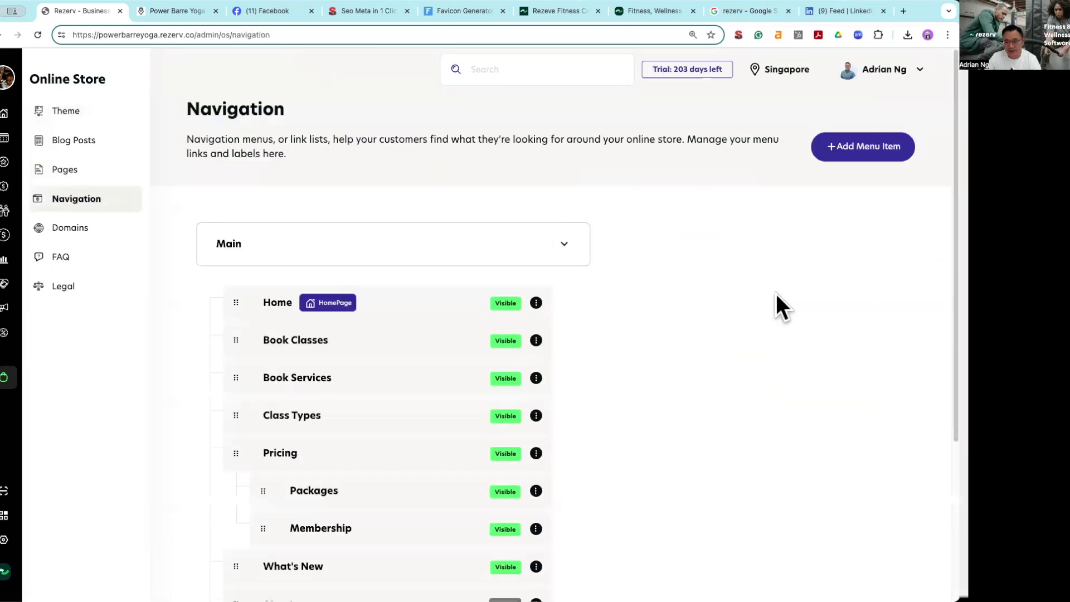
left_click(836, 151)
left_click(768, 218)
scroll(764, 306, "down", 2)
scroll(769, 311, "down", 1)
scroll(769, 311, "up", 3)
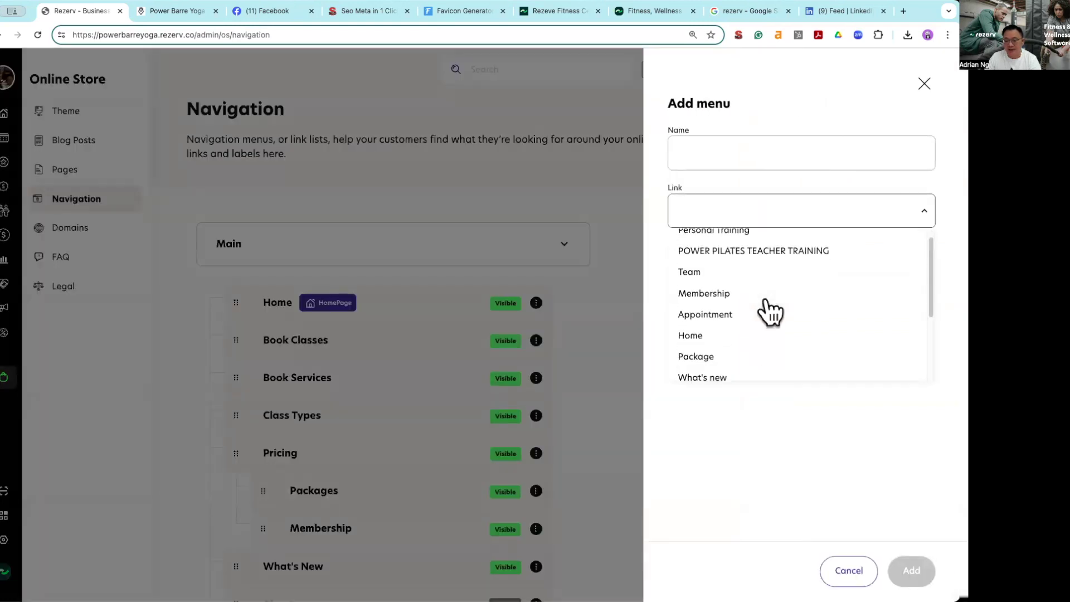
scroll(823, 308, "down", 3)
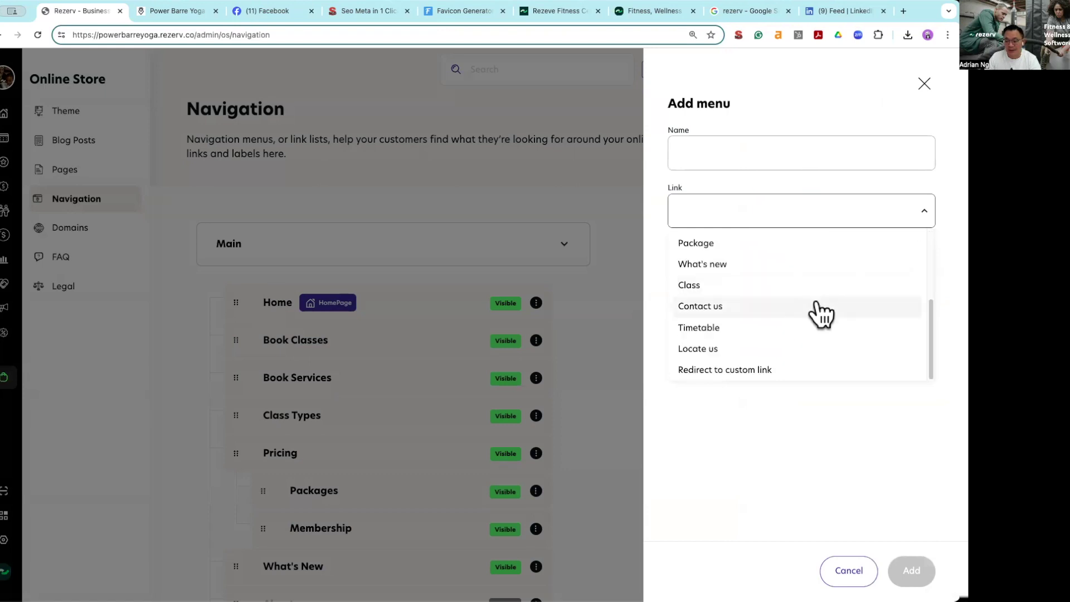
scroll(786, 352, "up", 3)
scroll(785, 352, "up", 1)
left_click(733, 245)
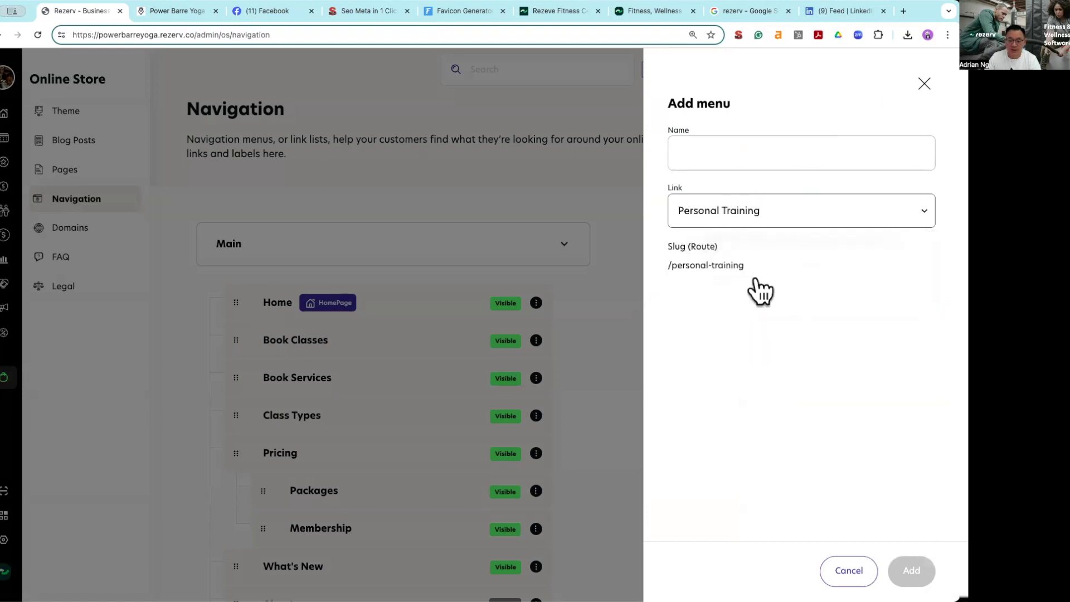
Step: Name the menu item Personal Training, add it, and place it between Book Classes and Book Services
left_click(709, 151)
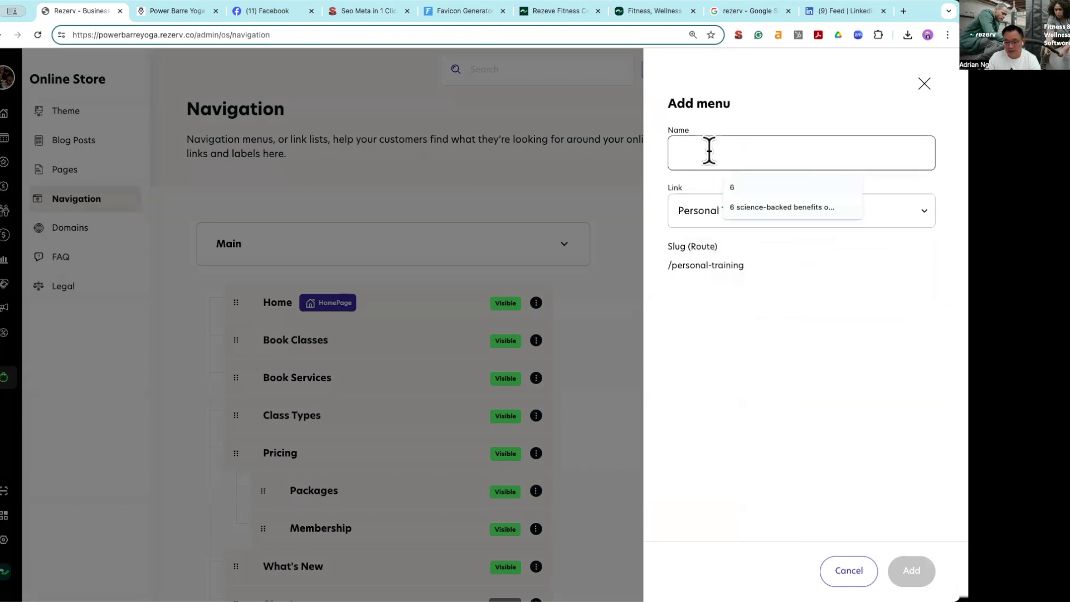
type("Personal Training")
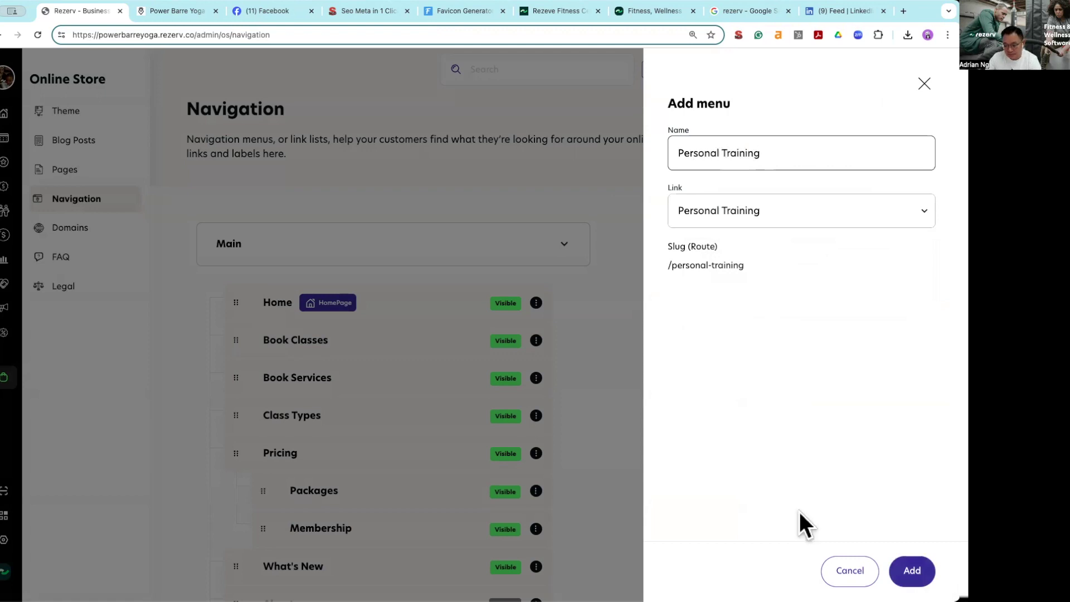
left_click(912, 570)
scroll(446, 407, "down", 5)
left_click_drag(242, 491, 237, 229)
scroll(403, 386, "up", 2)
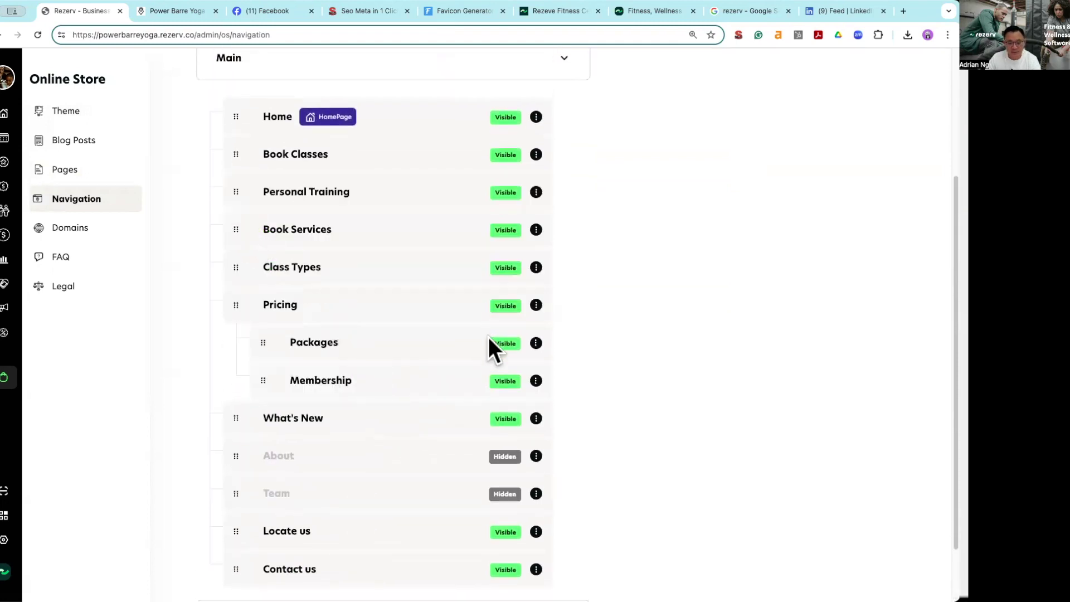
Step: Reload the live Power Barre site and read through the Personal Training page from its navigation menu
left_click(169, 16)
left_click(38, 34)
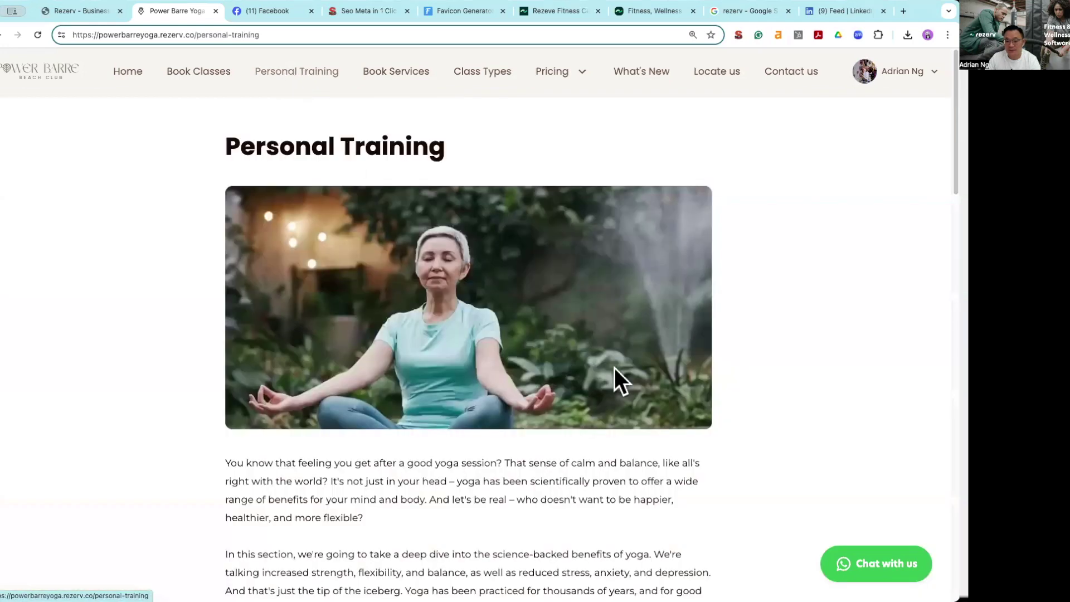
scroll(616, 368, "down", 7)
scroll(616, 368, "down", 20)
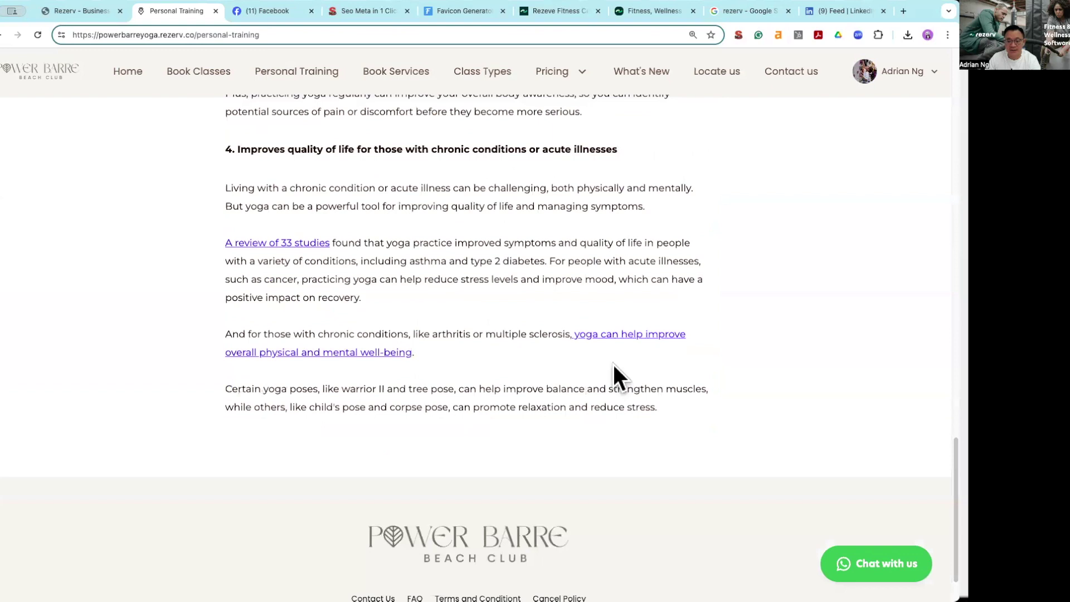
key("Home")
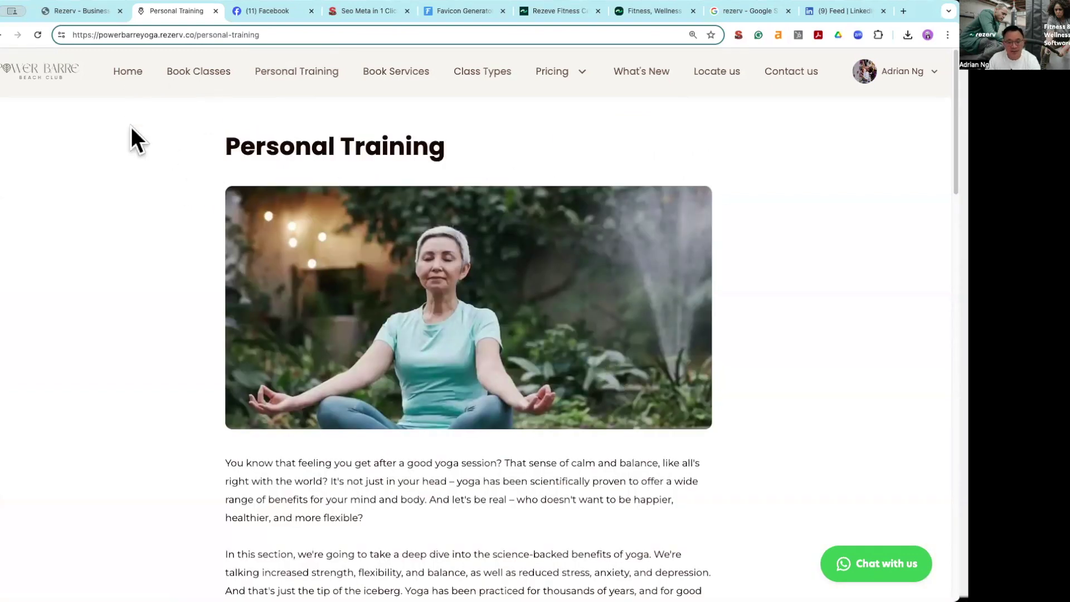
Step: View the live site's What's New page and look through the Book Classes timetable
left_click(652, 78)
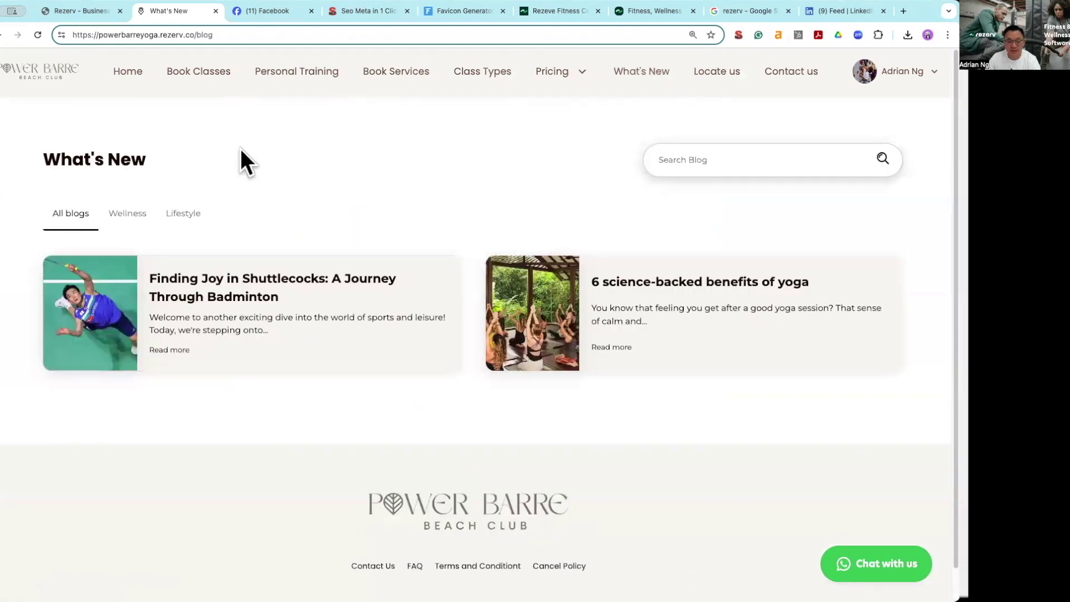
left_click(208, 77)
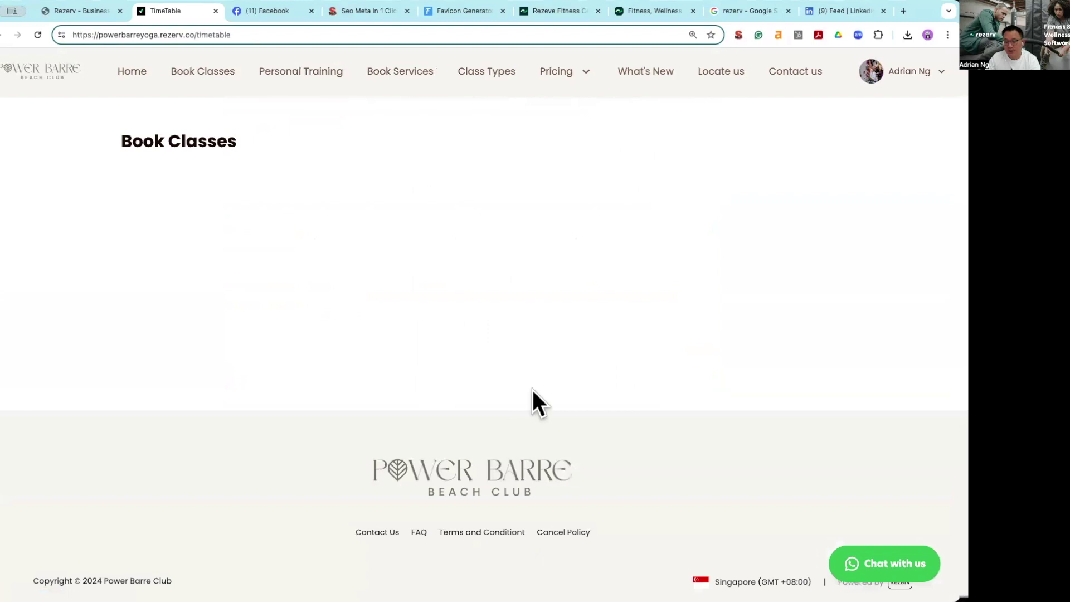
scroll(485, 245, "down", 5)
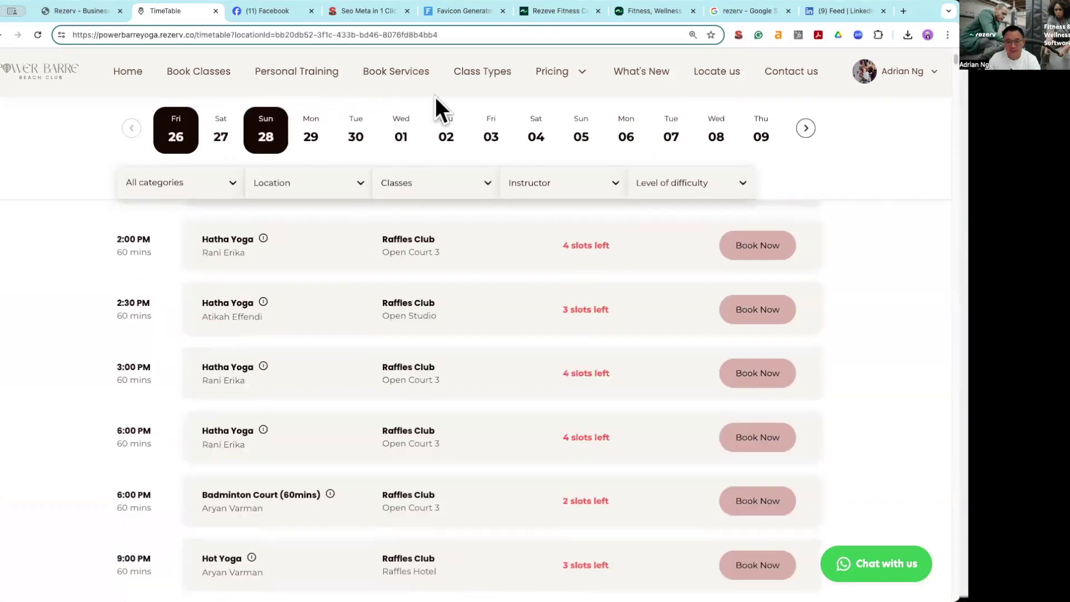
scroll(449, 278, "up", 5)
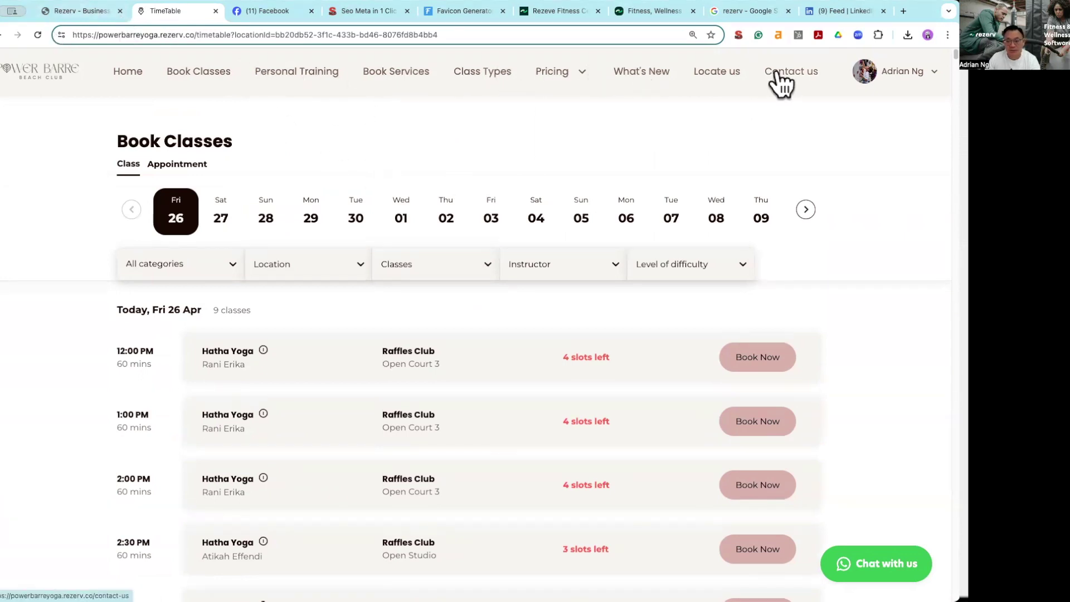
Step: Look over the live home page's hero banner, About Power Barre section and the section below it
left_click(133, 75)
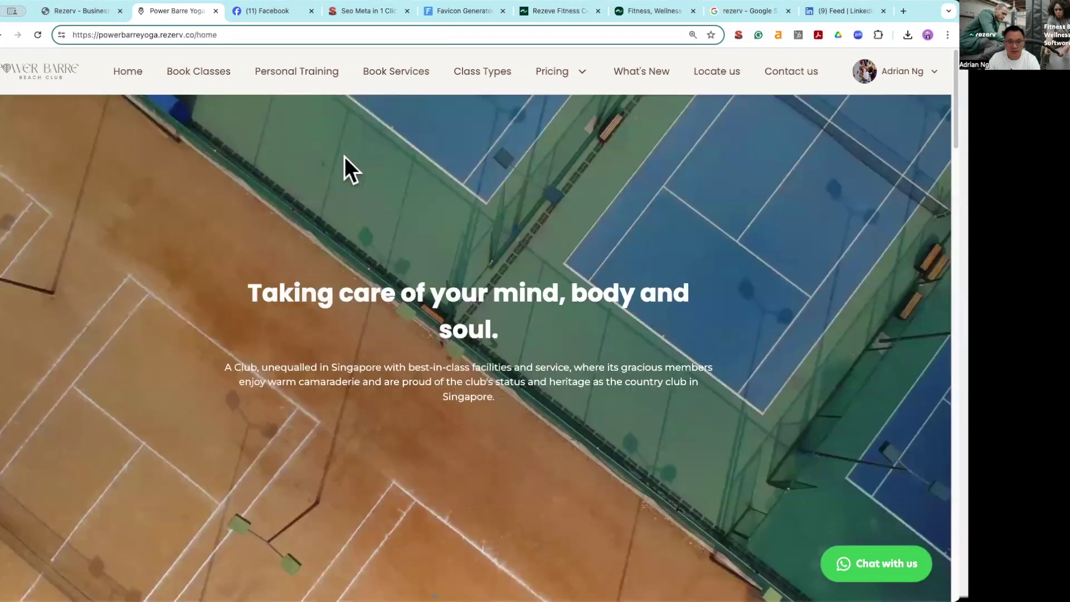
scroll(357, 161, "down", 3)
scroll(479, 195, "down", 3)
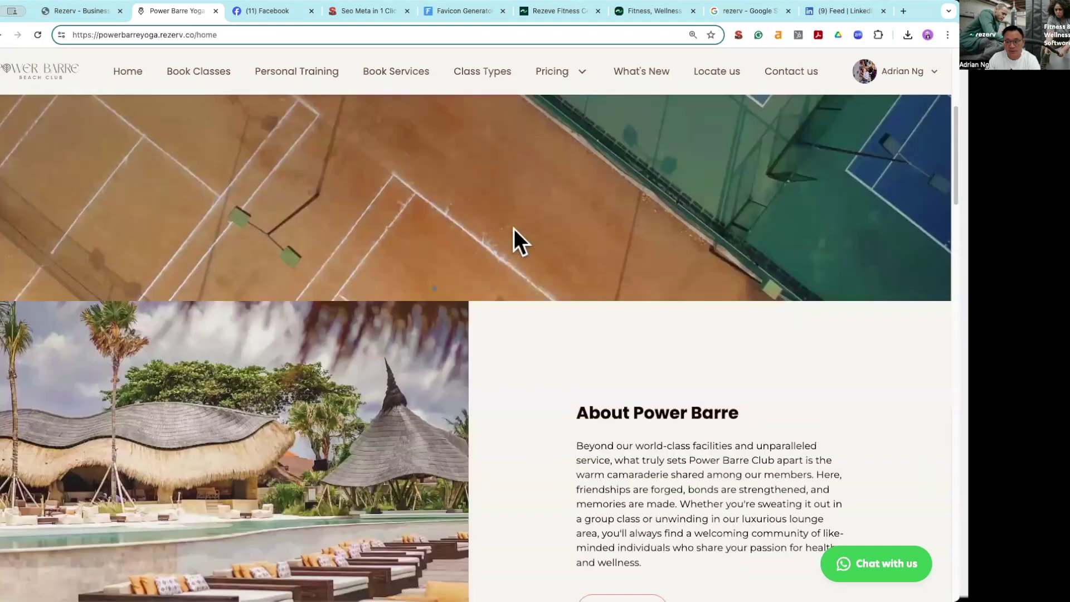
scroll(519, 223, "down", 5)
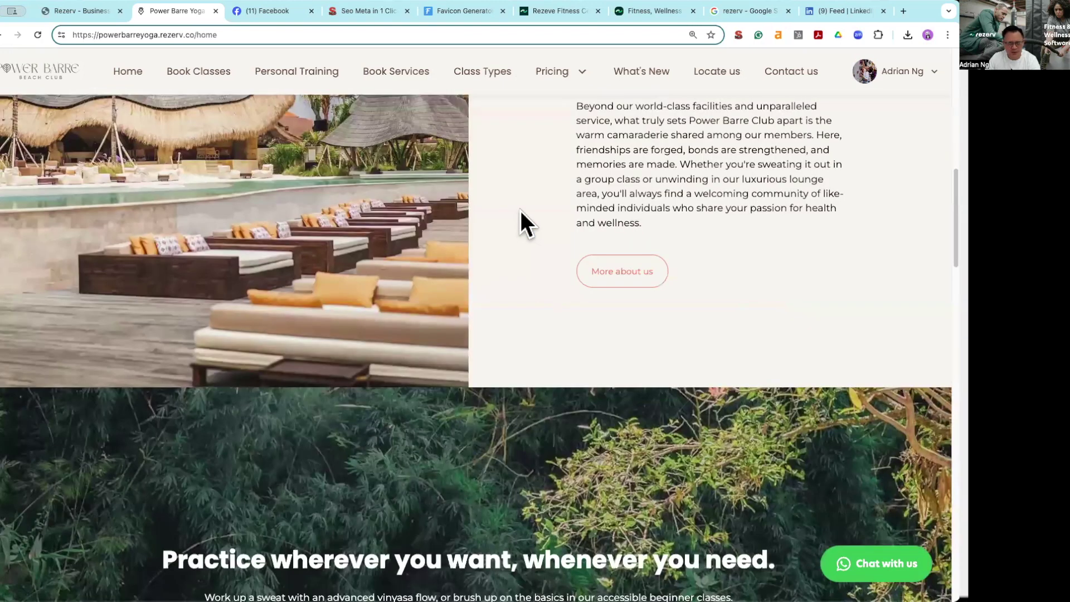
scroll(279, 287, "up", 15)
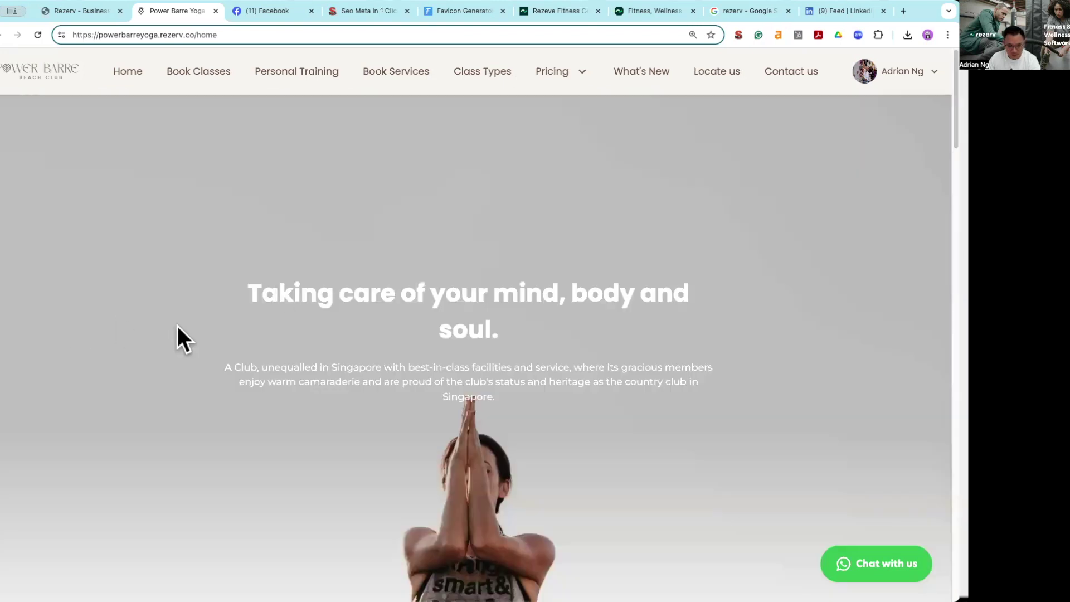